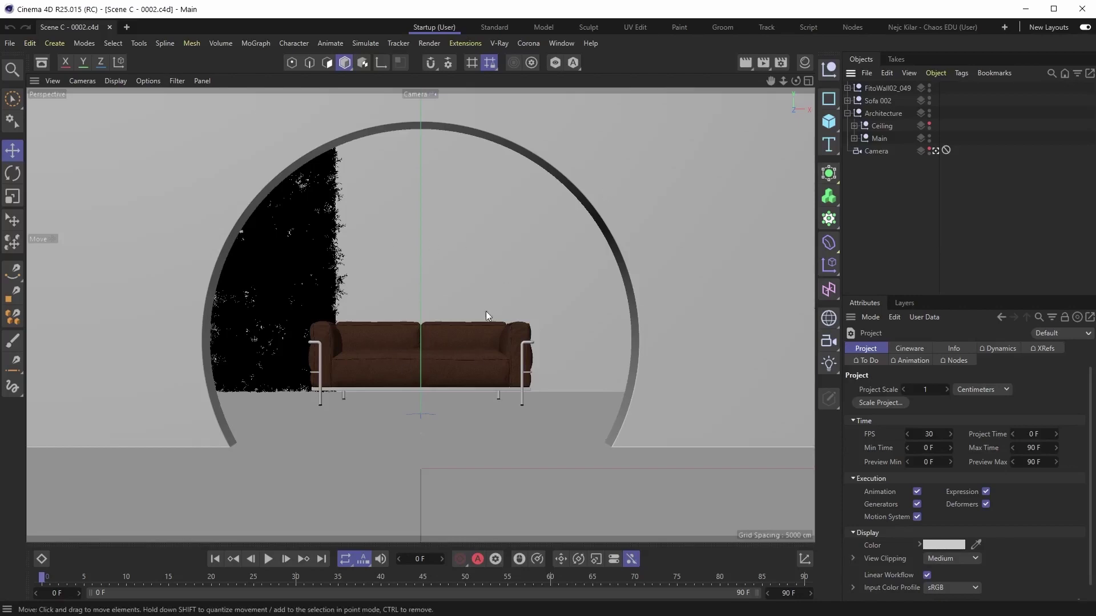
Change the renderer to V-Ray in the render settings and disable automatic saving of renders
key(ctrl+shift+z)
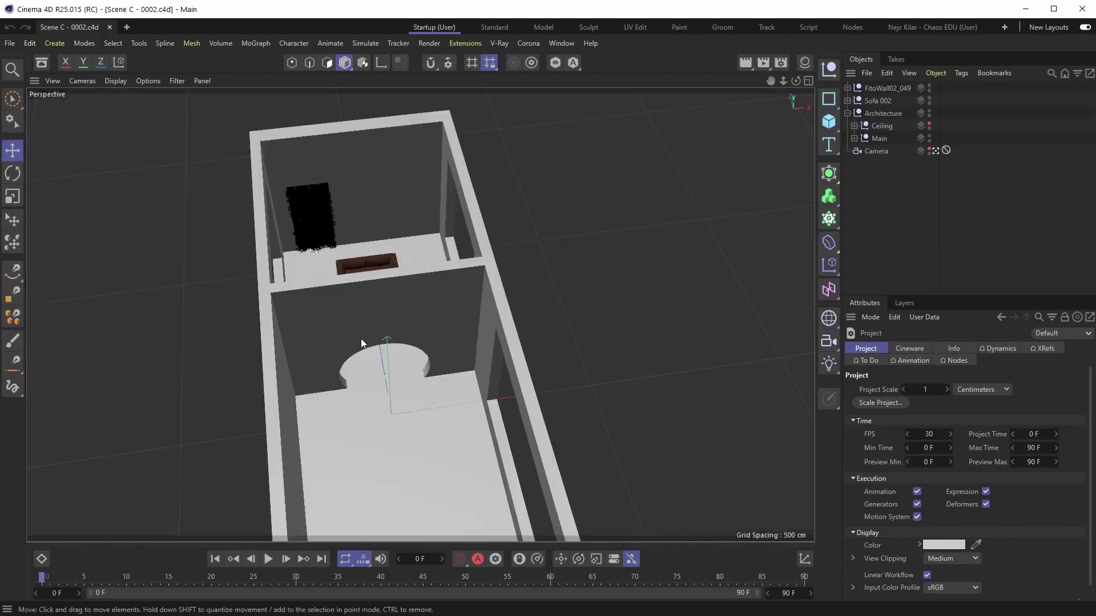
alt+drag(361, 337, 152, 310)
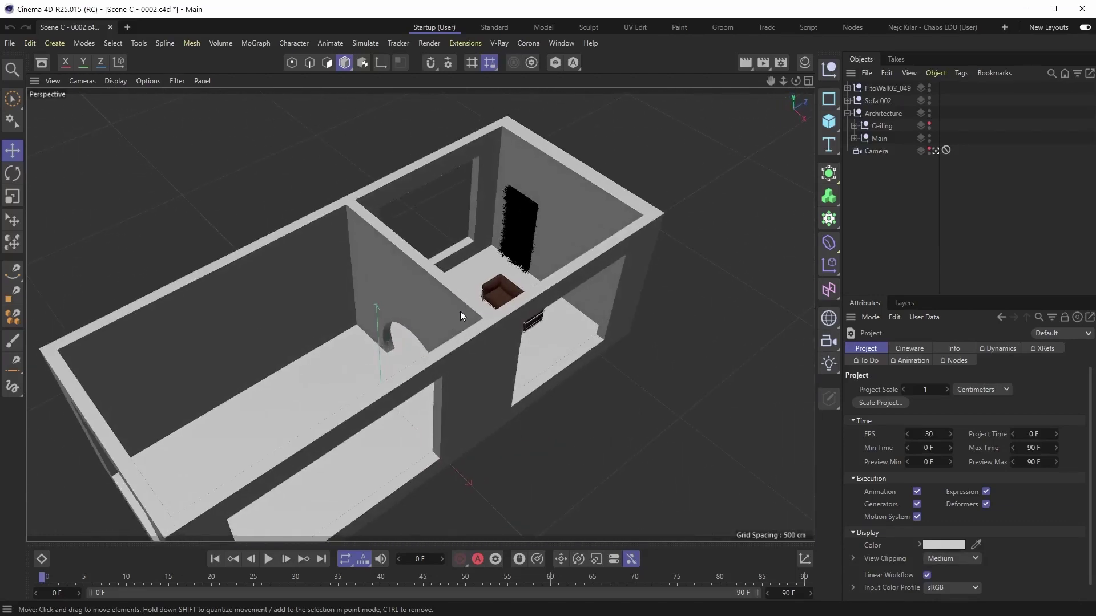
alt+drag(460, 310, 414, 337)
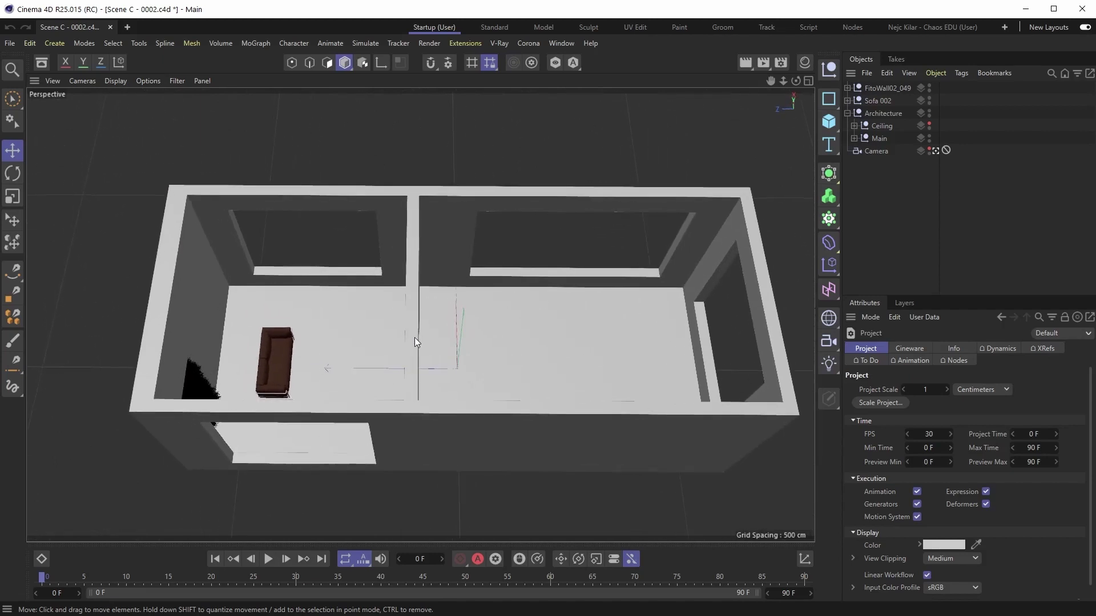
click(781, 62)
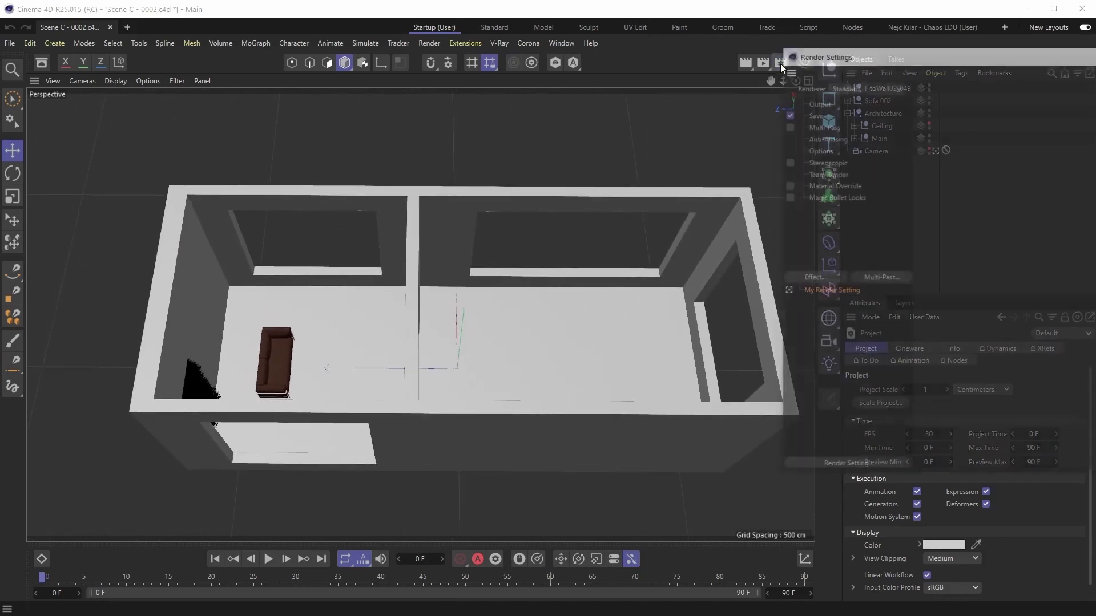
drag(837, 58, 377, 75)
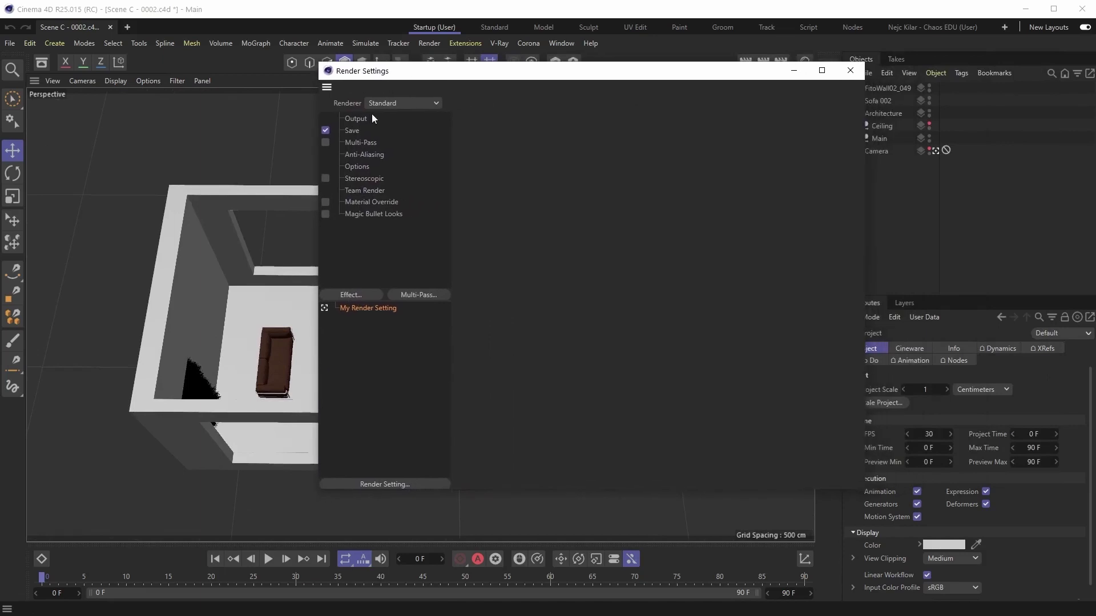
click(424, 104)
click(385, 172)
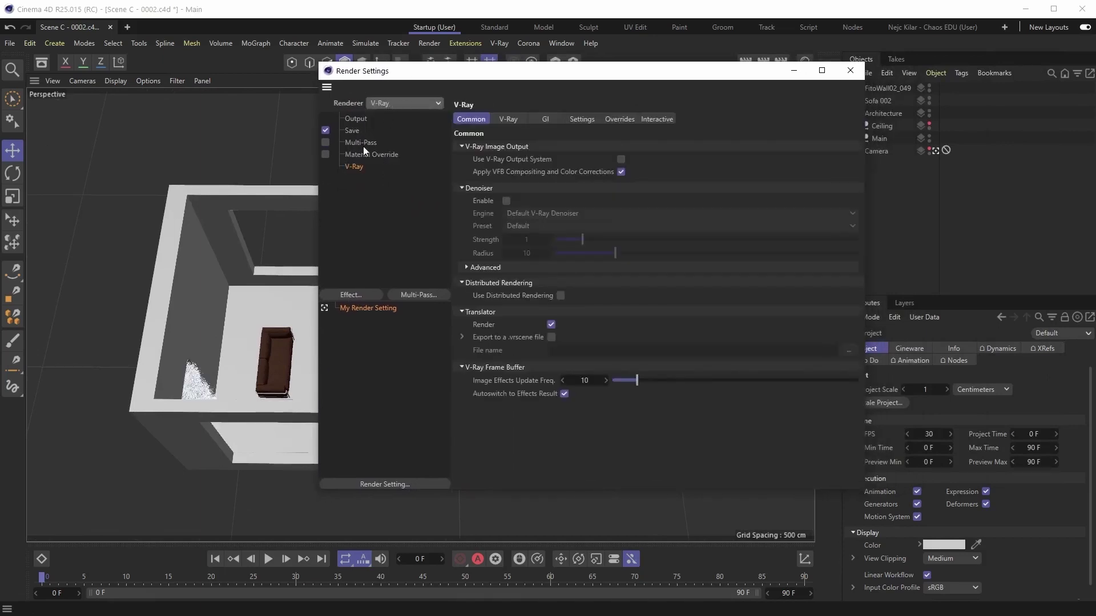
click(325, 131)
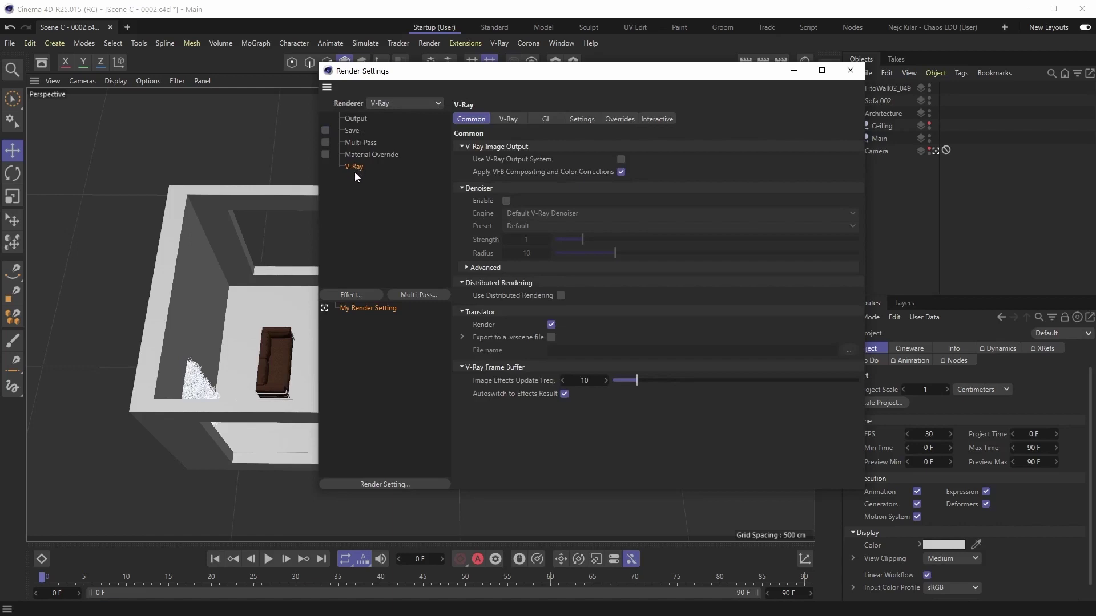
Enable the denoiser with the NVIDIA AI Denoiser engine and set the frame buffer's Image Effects Update Freq. to 100
click(507, 201)
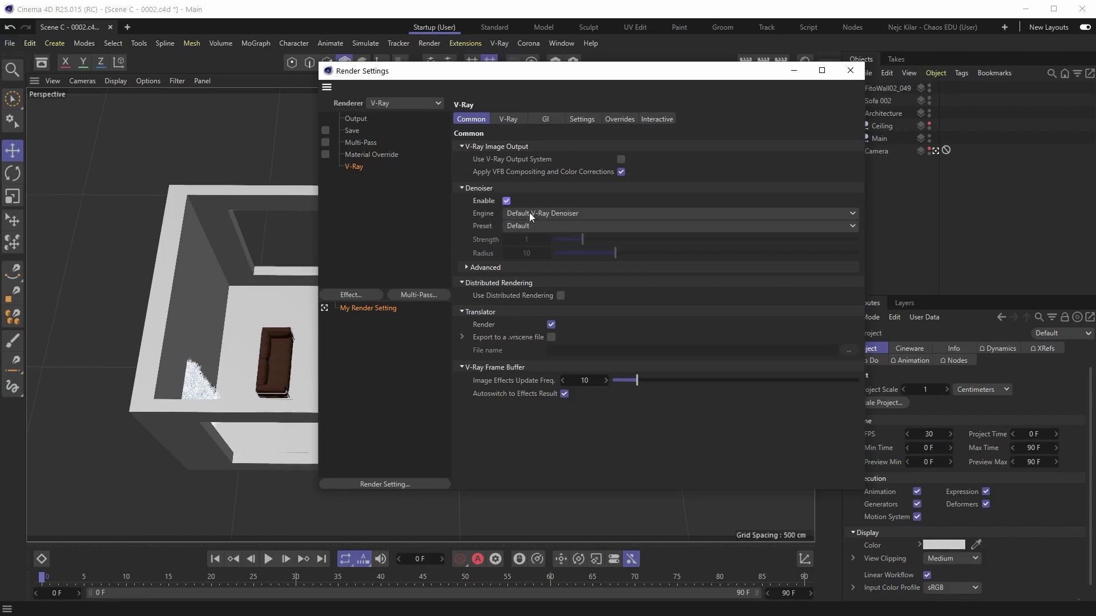
click(852, 214)
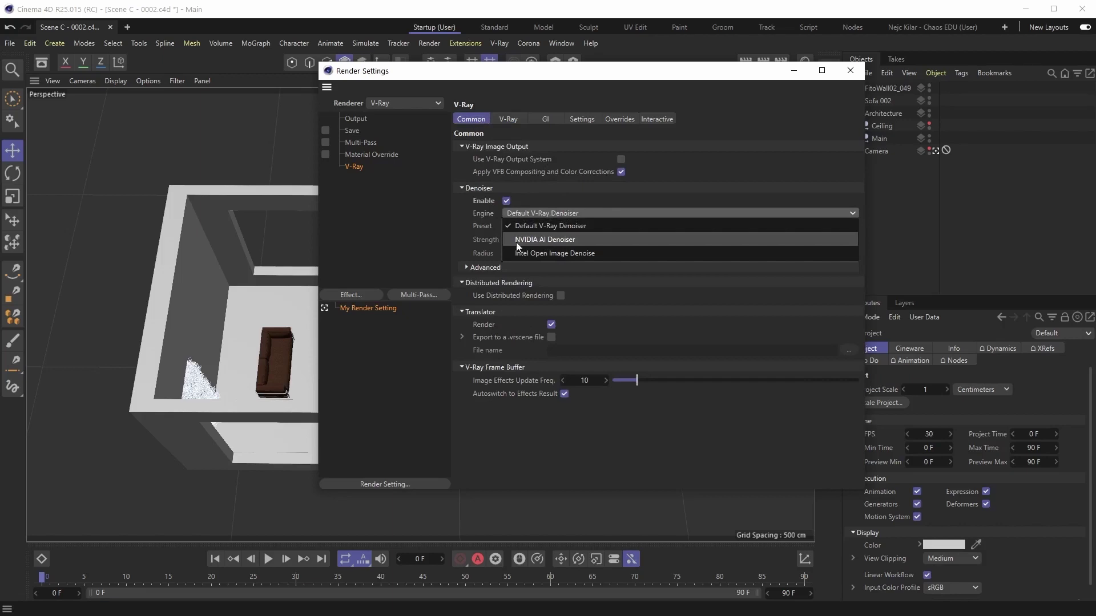
click(577, 238)
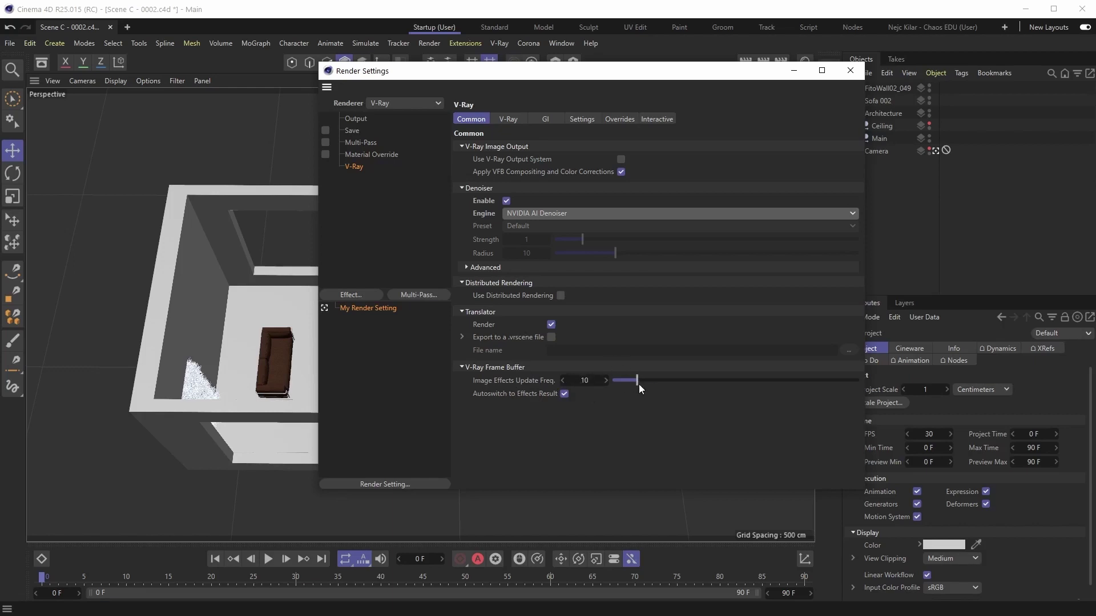
drag(637, 380, 898, 387)
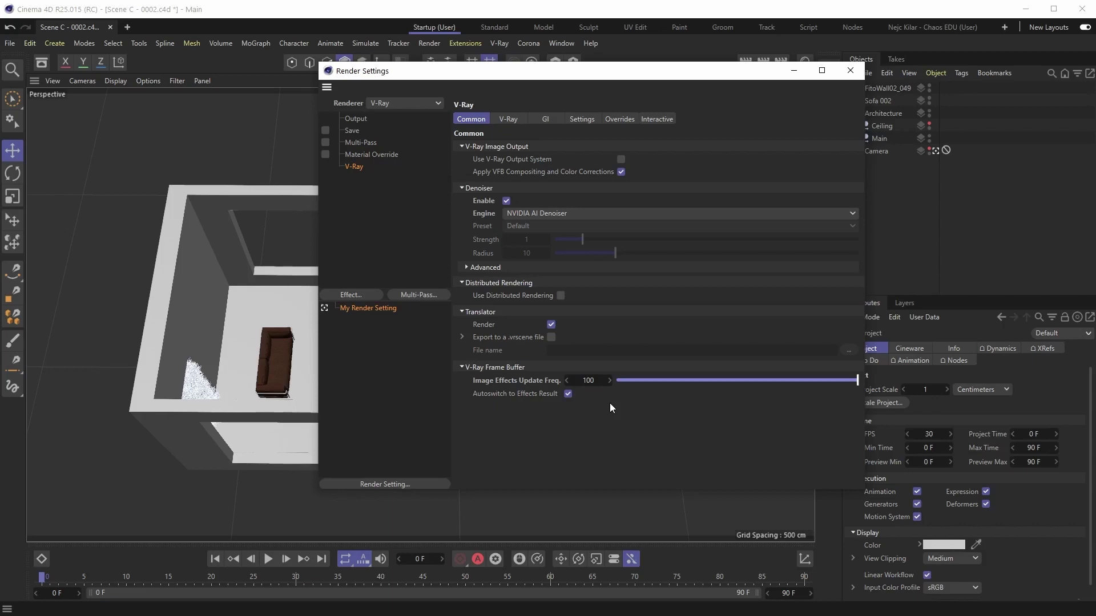
click(850, 71)
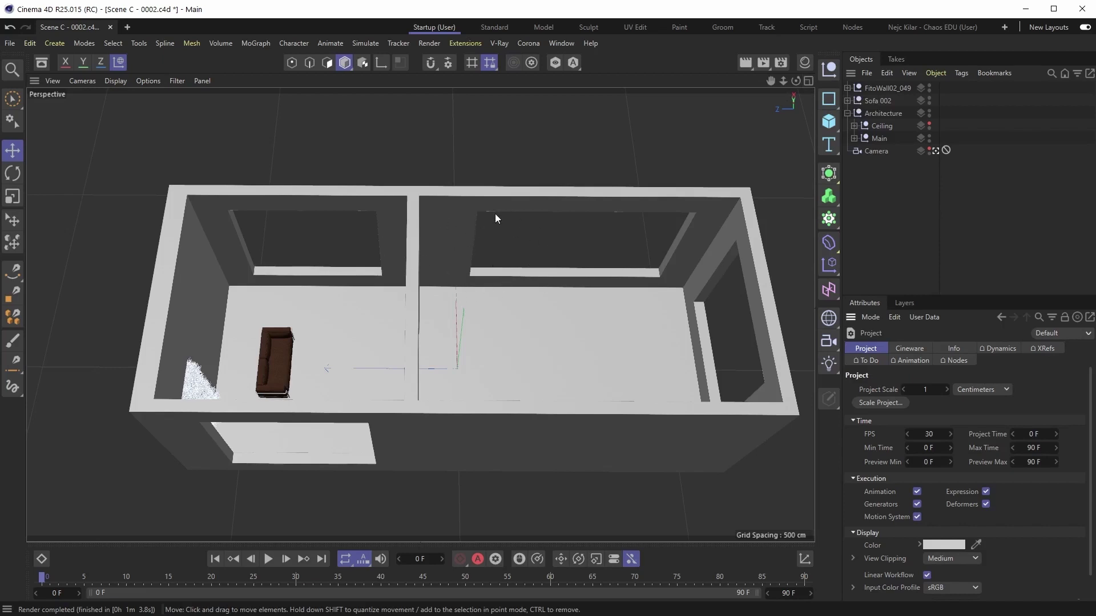
Add a V-Ray Dome Light and place it between Architecture and Camera in the object hierarchy
click(500, 43)
mouse_move(526, 189)
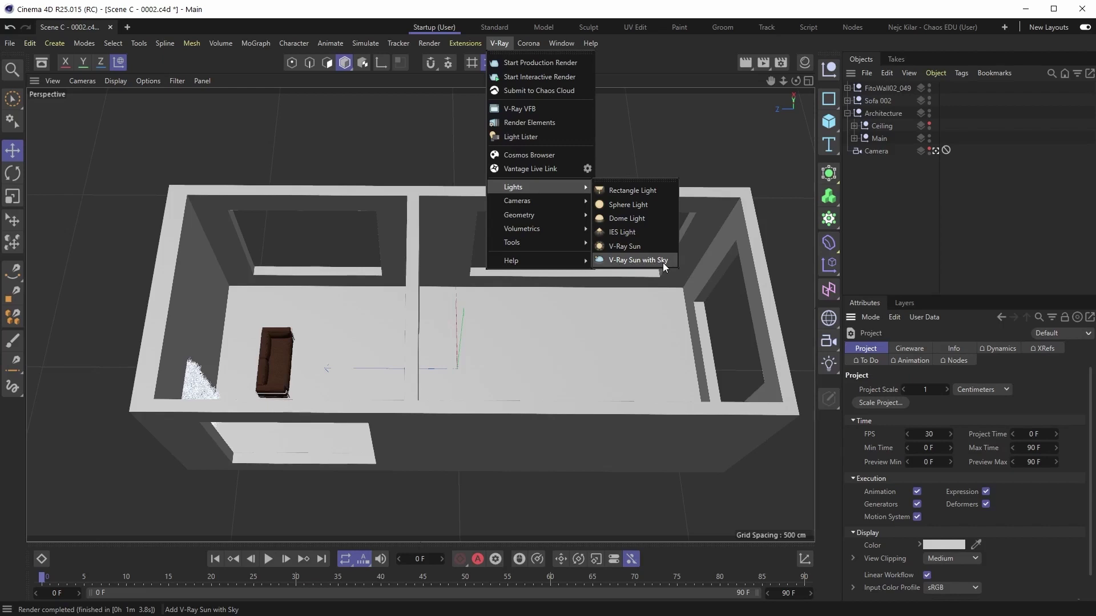
click(628, 221)
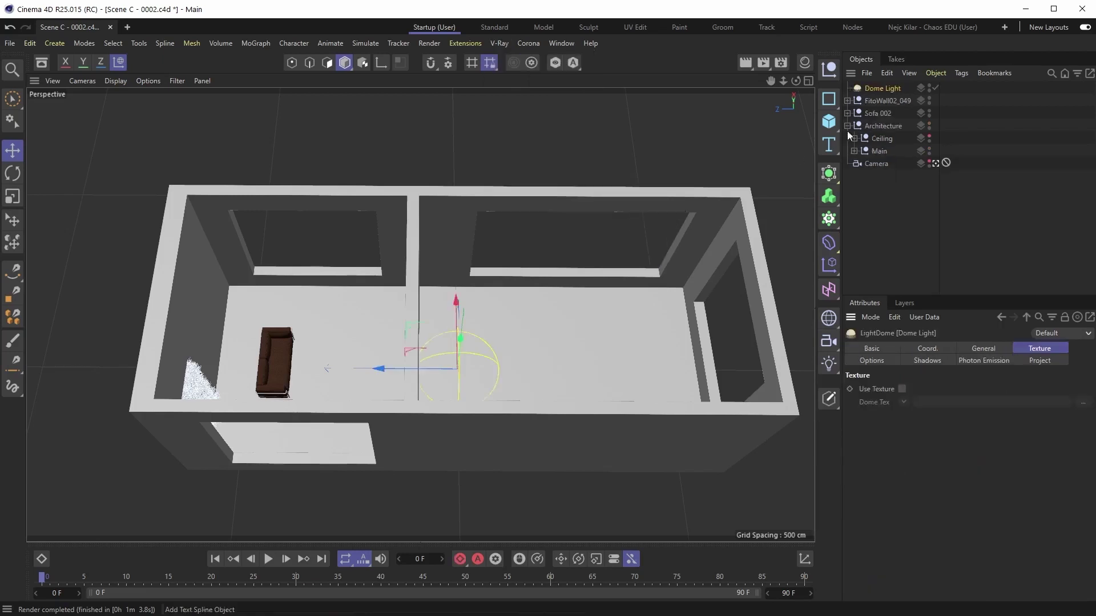
drag(876, 90, 854, 160)
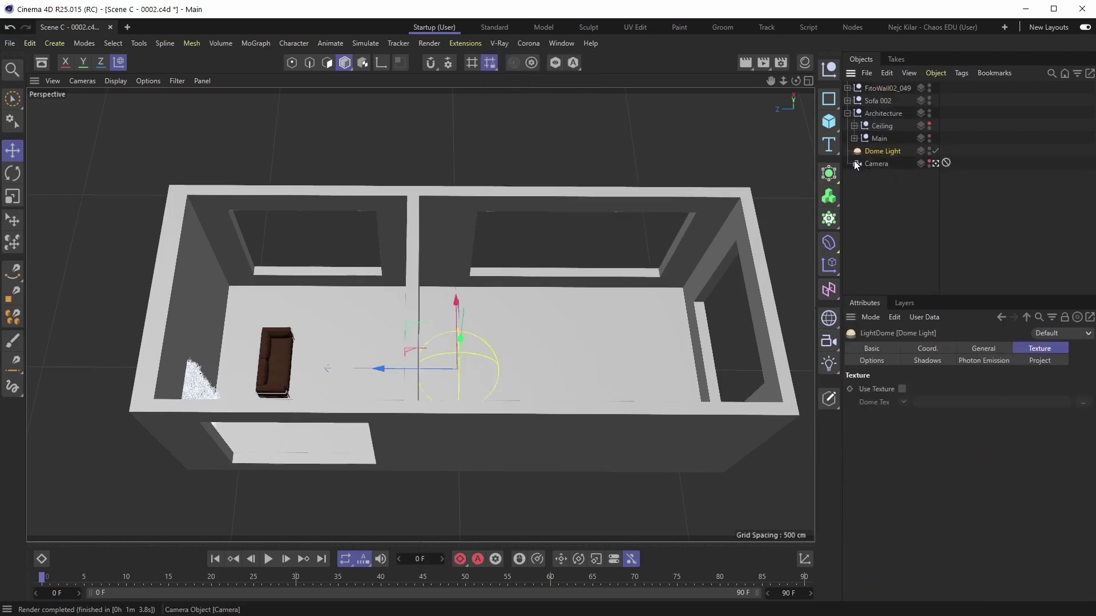
Enable the Dome Light's texture and load cloudy_sun17deg_0083-01 (4k).hdr from the CGSource folder in File Explorer
click(499, 43)
mouse_move(529, 188)
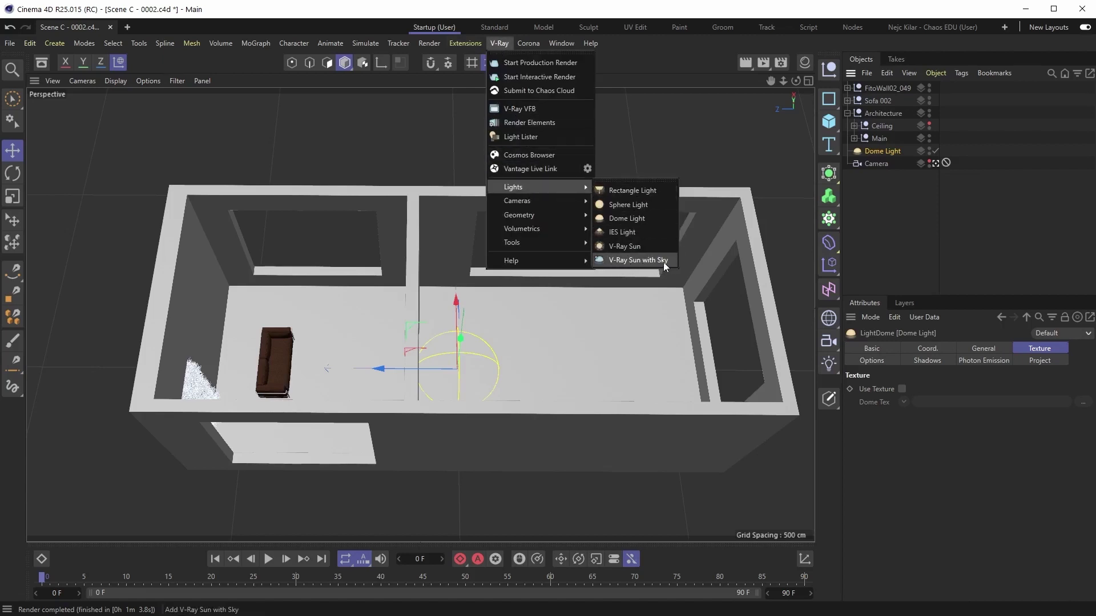
click(878, 150)
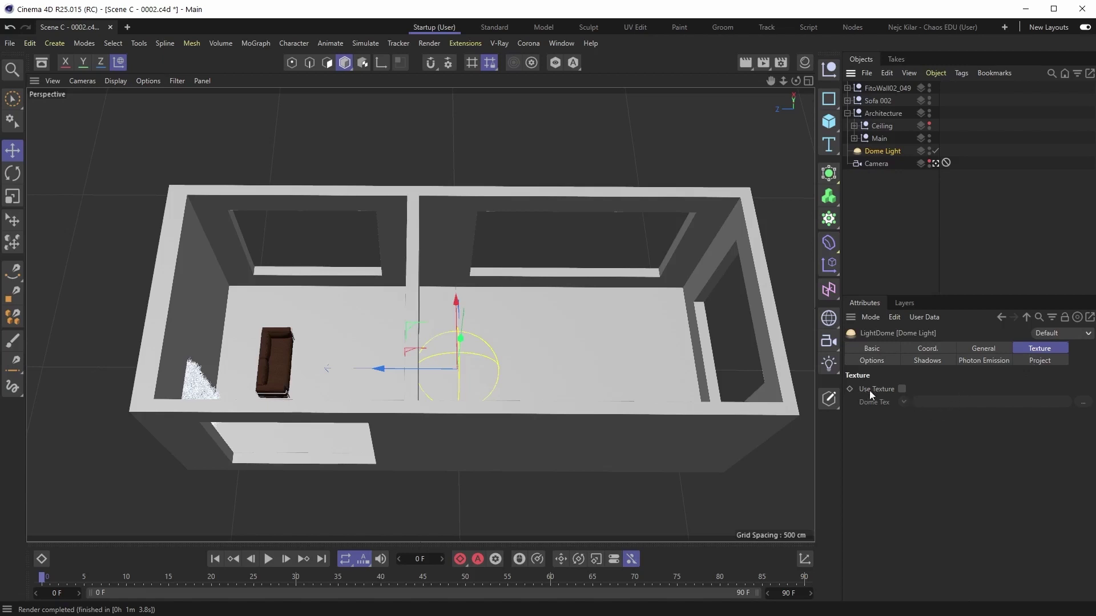
click(902, 389)
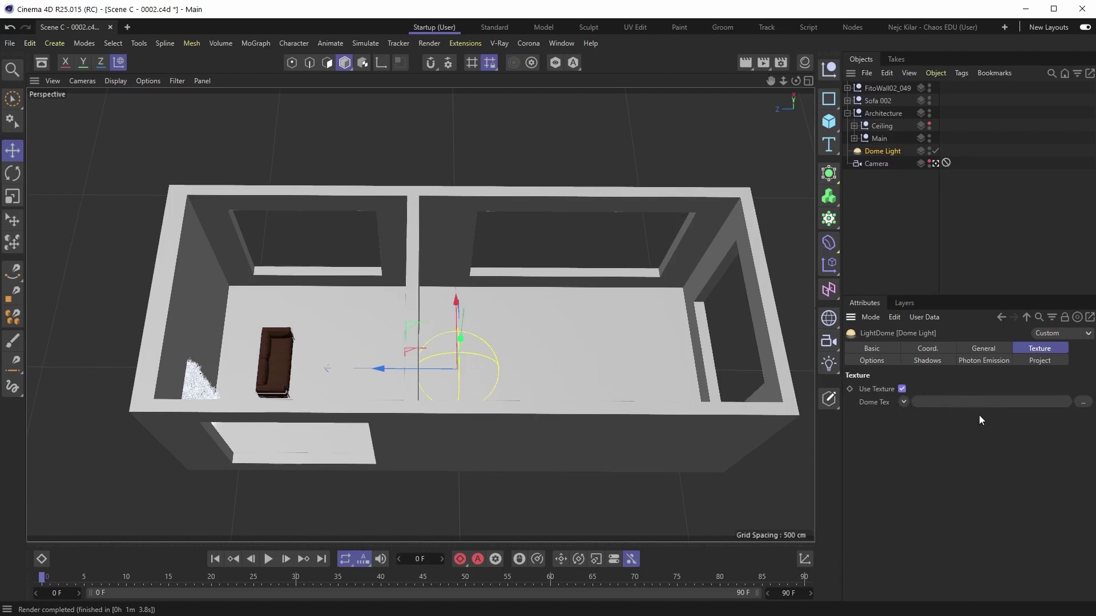
key(alt+Tab)
drag(429, 76, 564, 78)
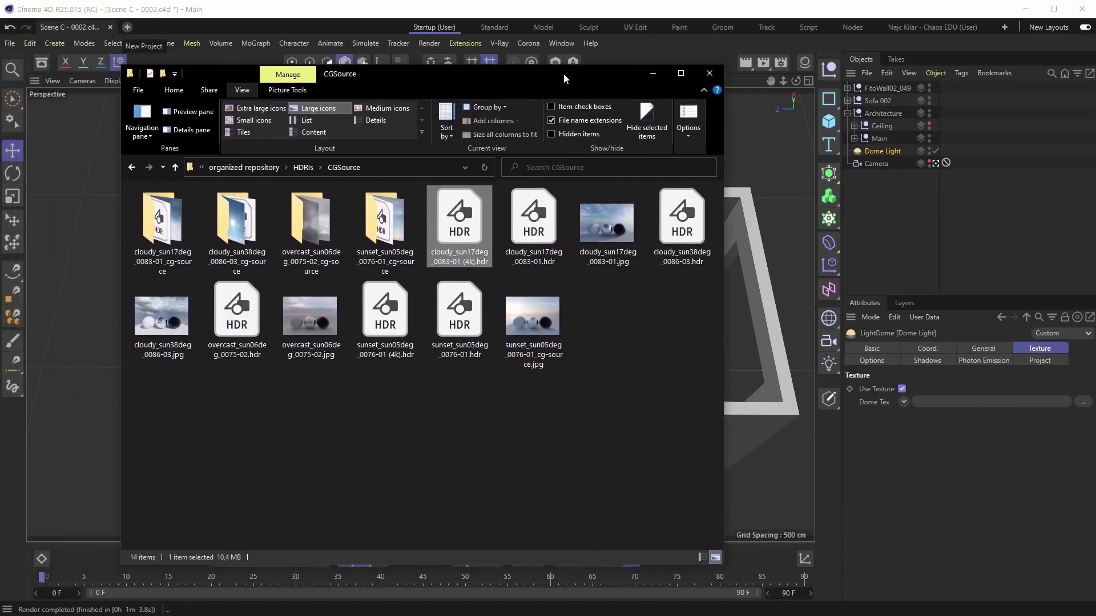
drag(489, 255, 969, 402)
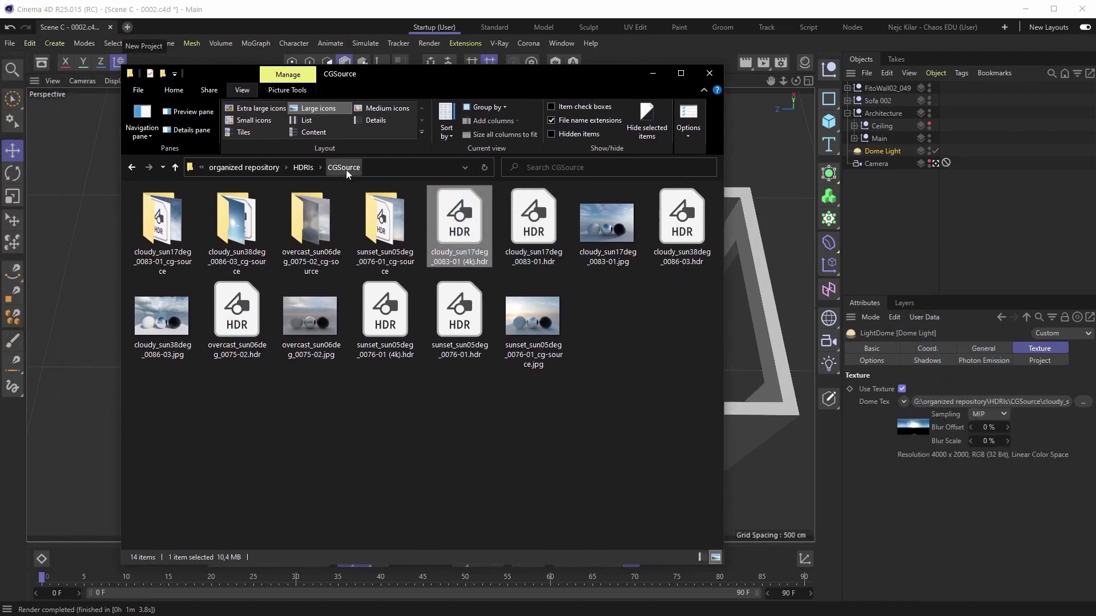
drag(606, 77, 0, 34)
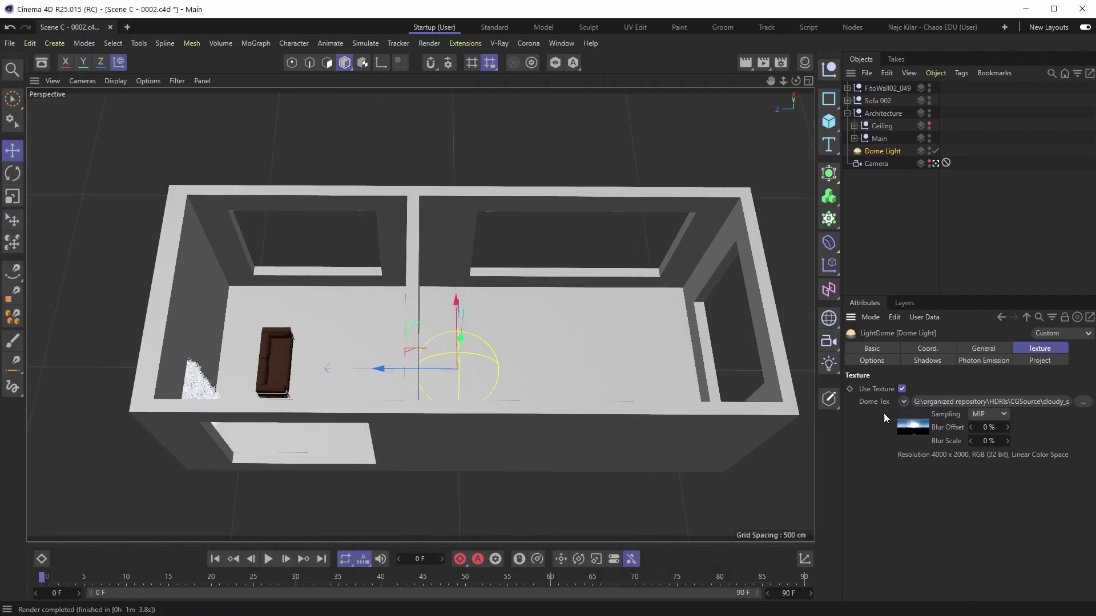
Wrap the Dome Light's HDR texture in a VRayBitmap shader and set its Color Space to Linear
click(903, 402)
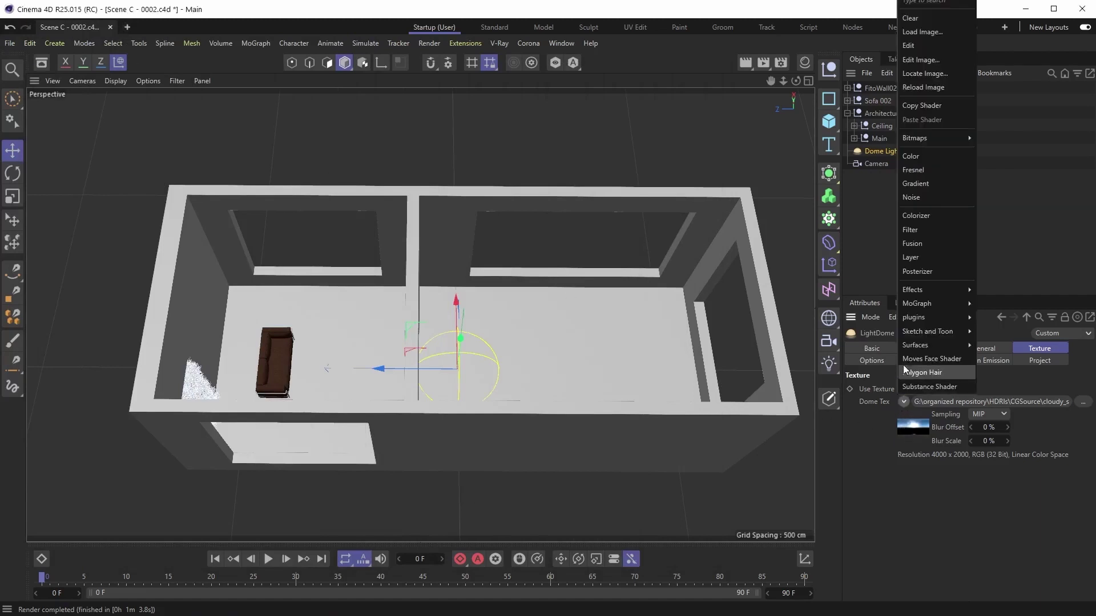
mouse_move(942, 317)
mouse_move(996, 331)
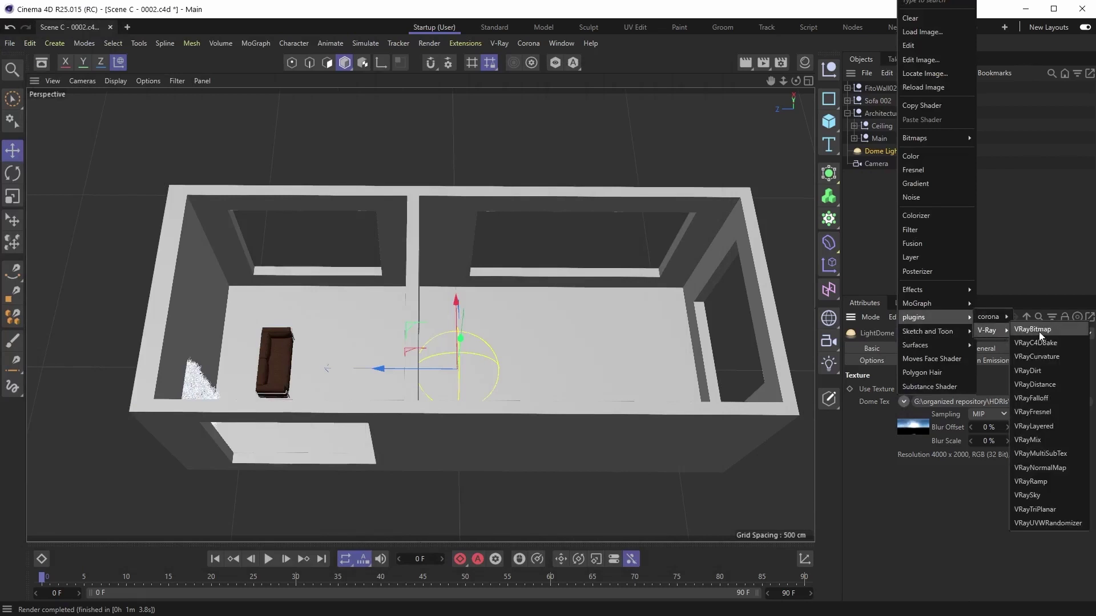
click(1043, 330)
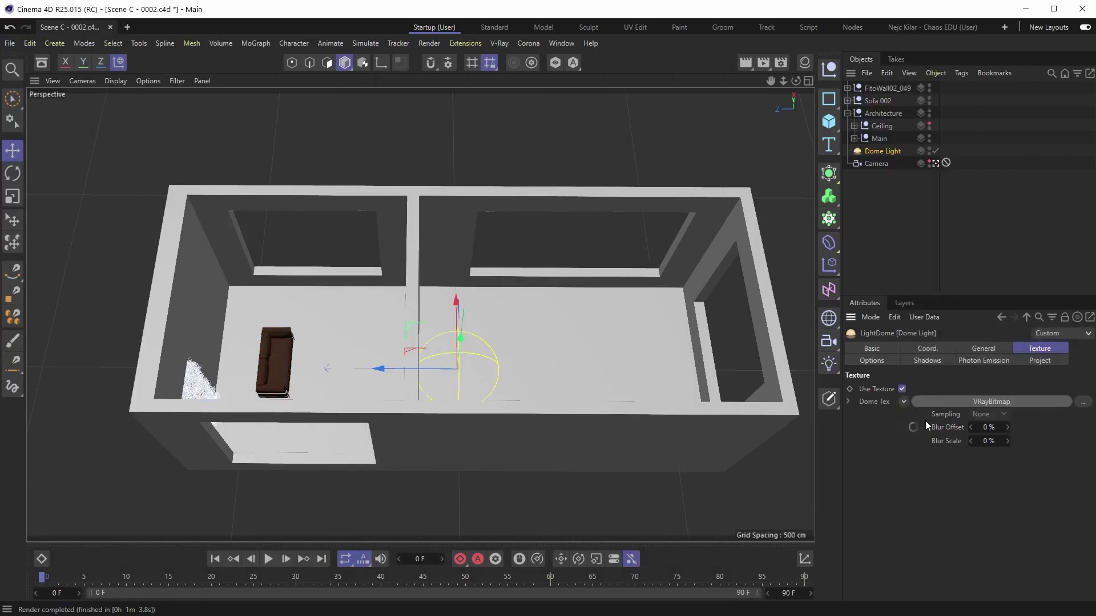
click(912, 428)
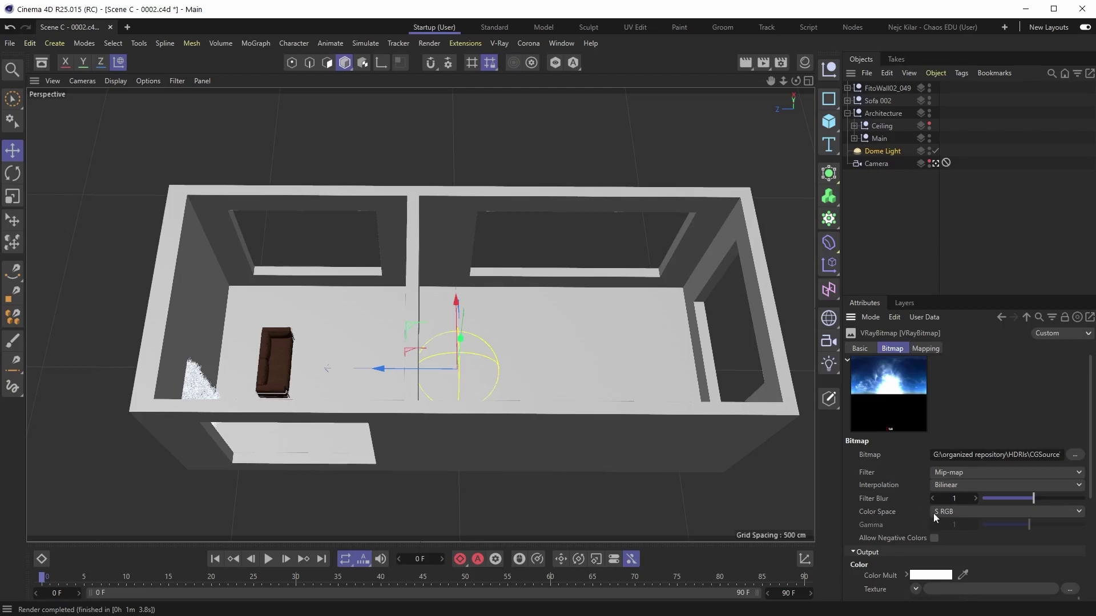
click(1078, 512)
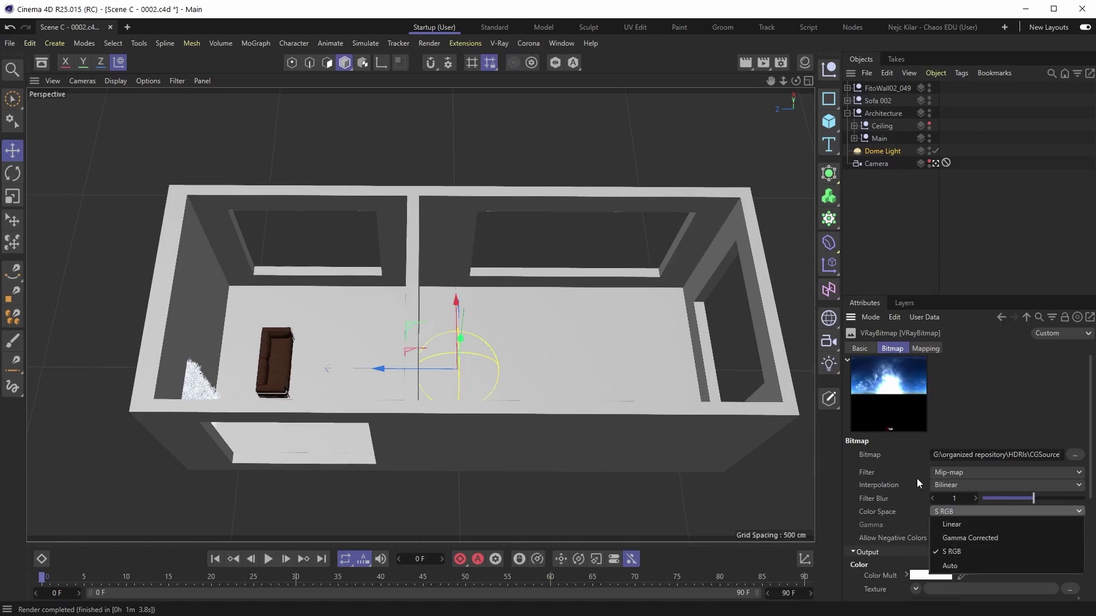
click(956, 525)
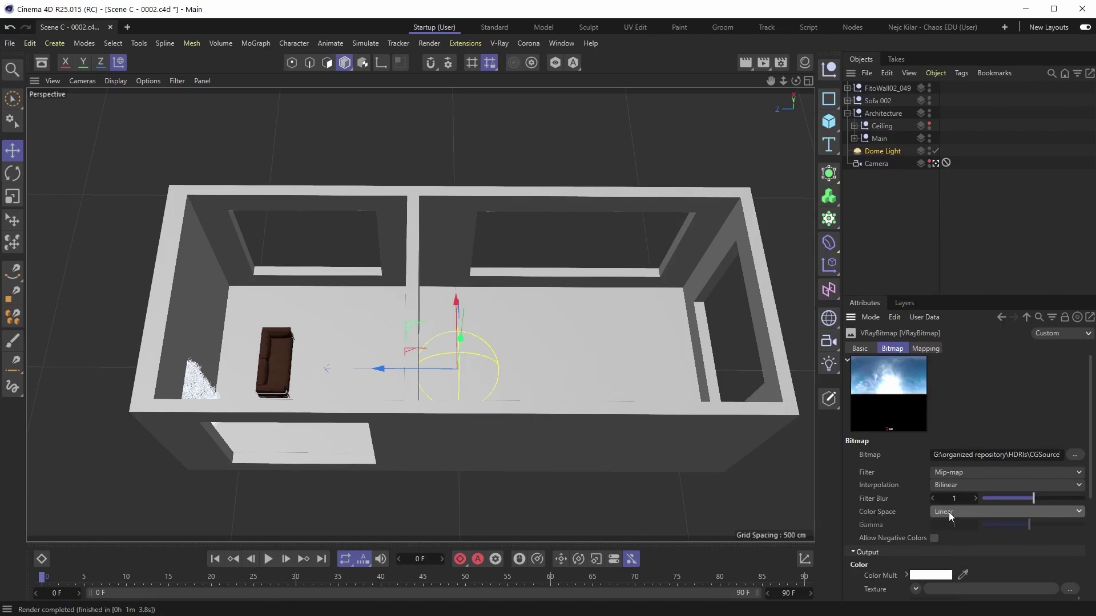
click(1026, 318)
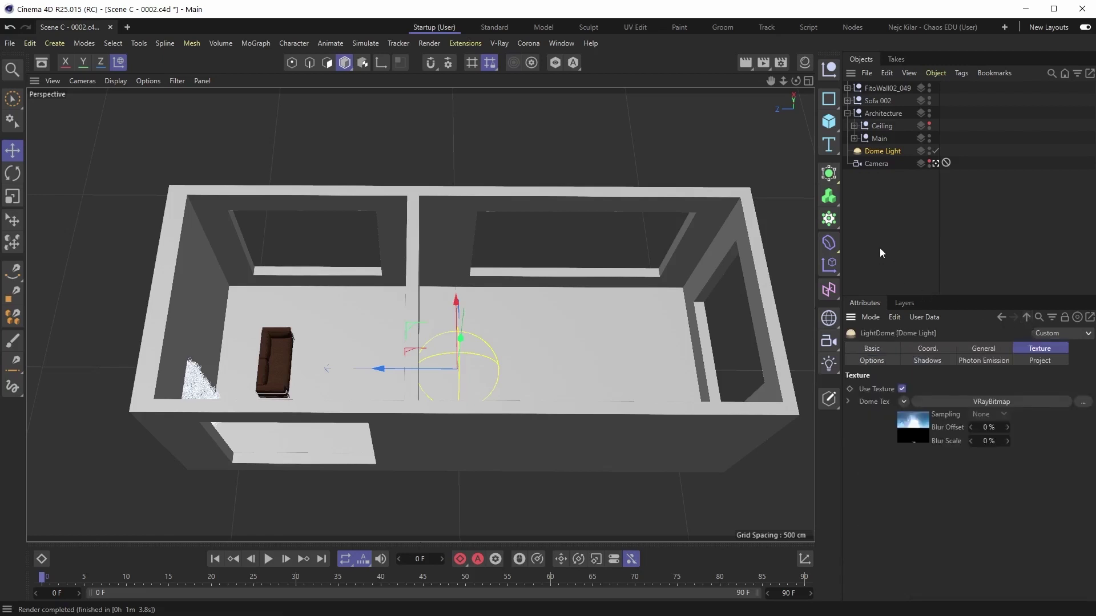
Bring up the V-Ray frame buffer and start an interactive render of the scene
click(497, 43)
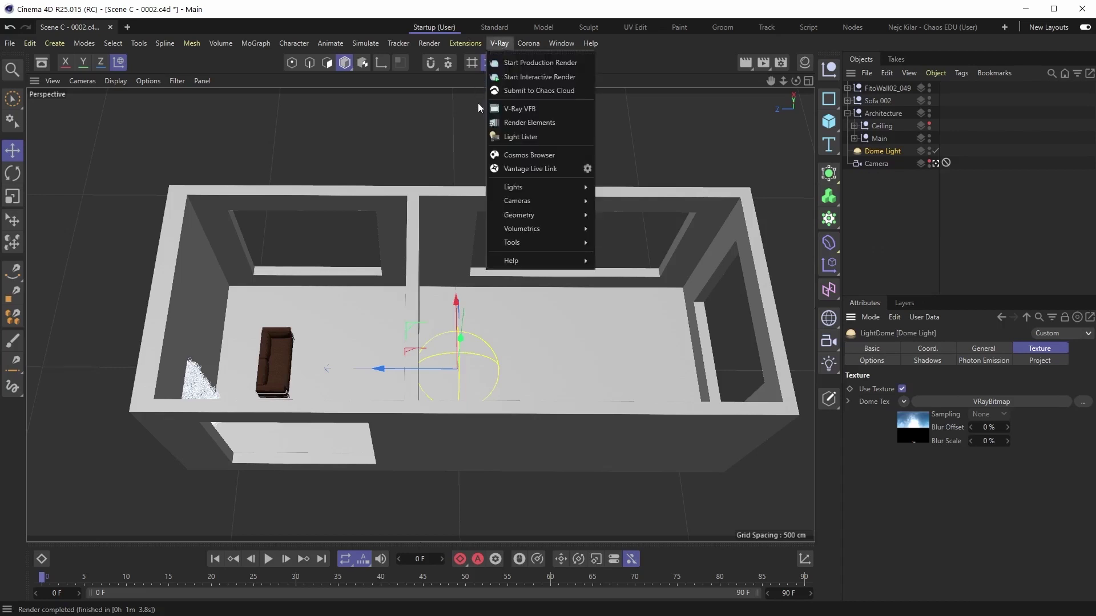
click(520, 110)
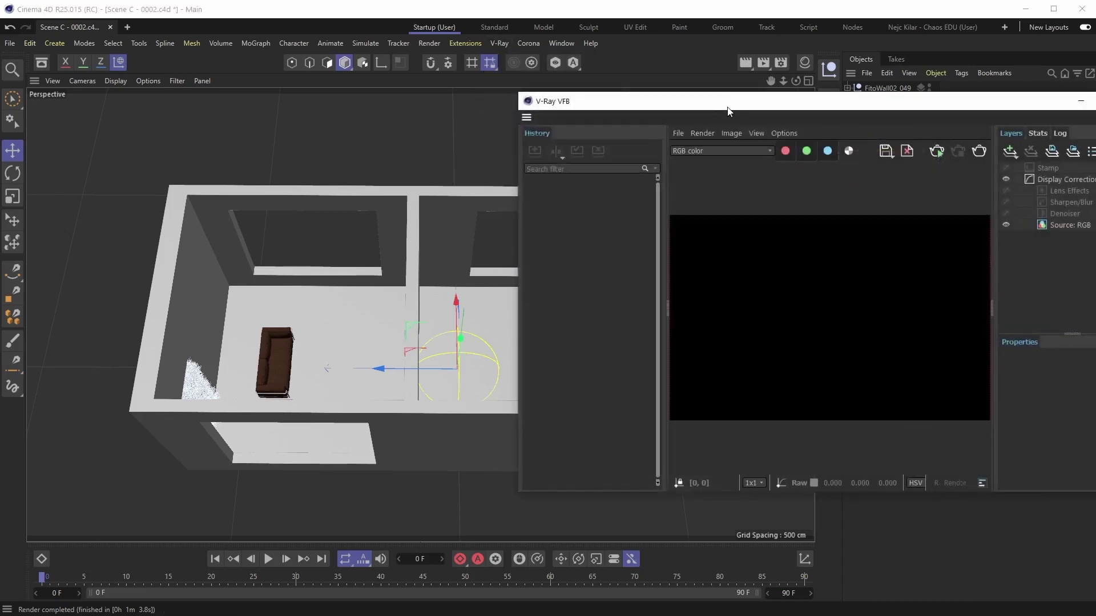
drag(723, 101, 331, 126)
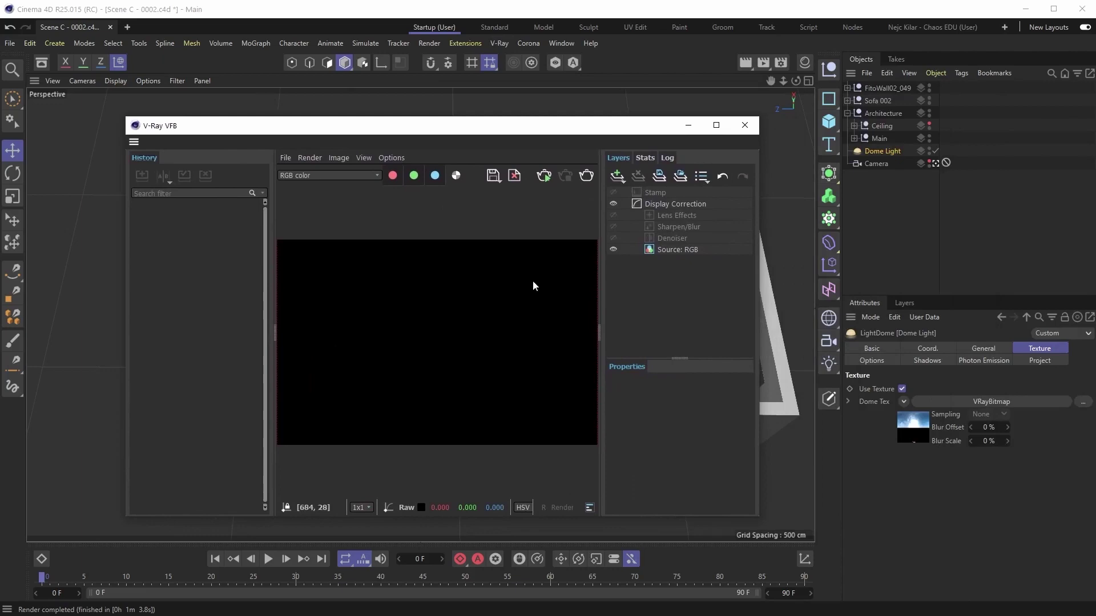
click(543, 178)
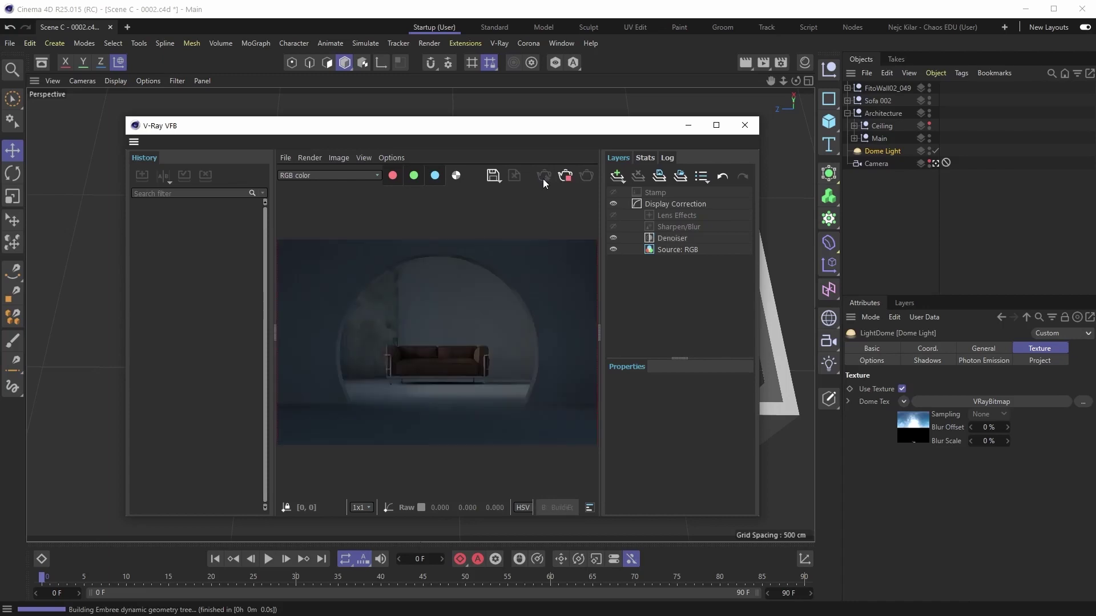
Collapse the frame buffer's render history, shrink its window and move it clear of the object hierarchy
click(273, 332)
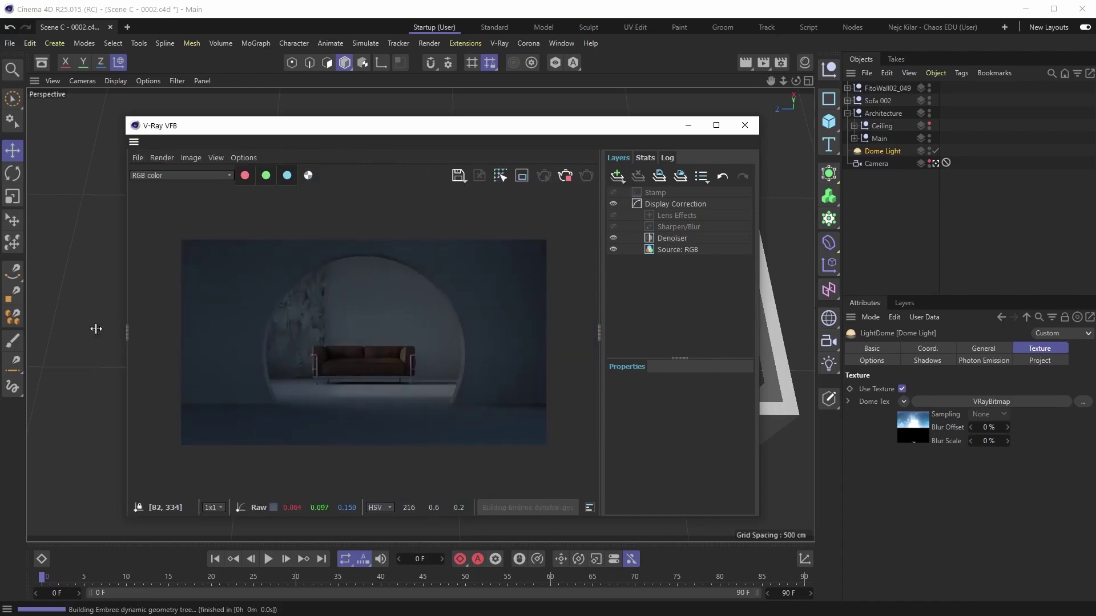
drag(123, 117, 210, 127)
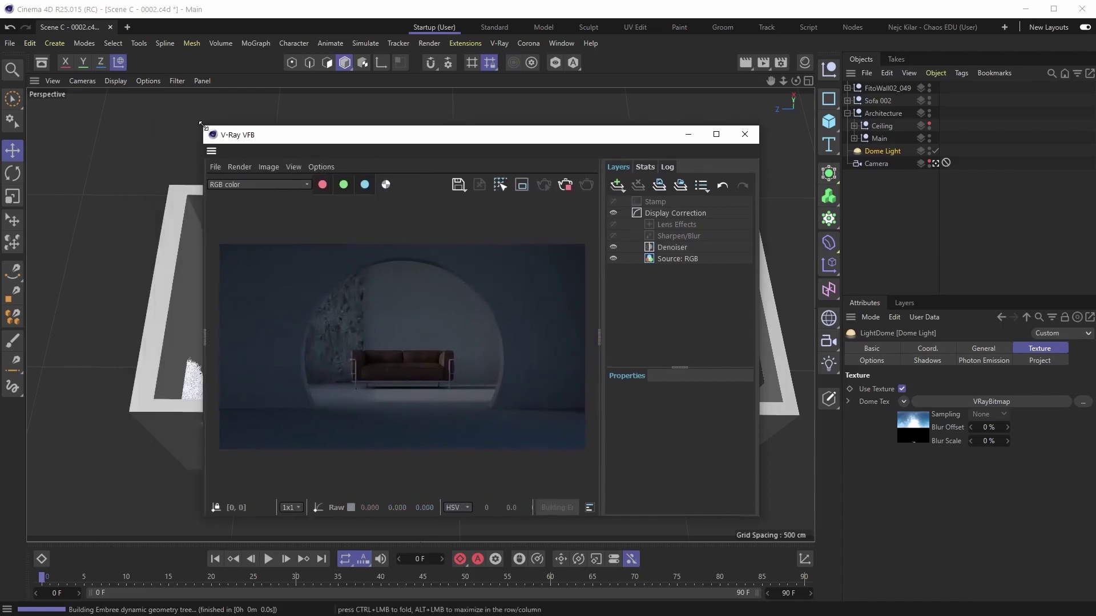
drag(385, 142, 716, 236)
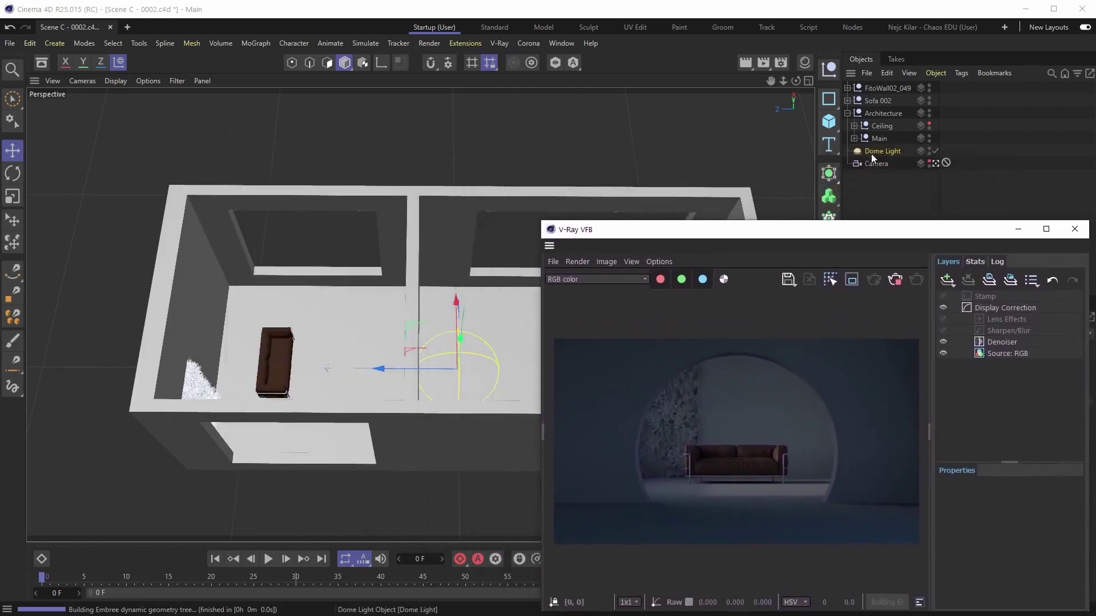
Rotate the Dome Light in the perspective view to redirect the HDRI lighting entering the room
click(538, 84)
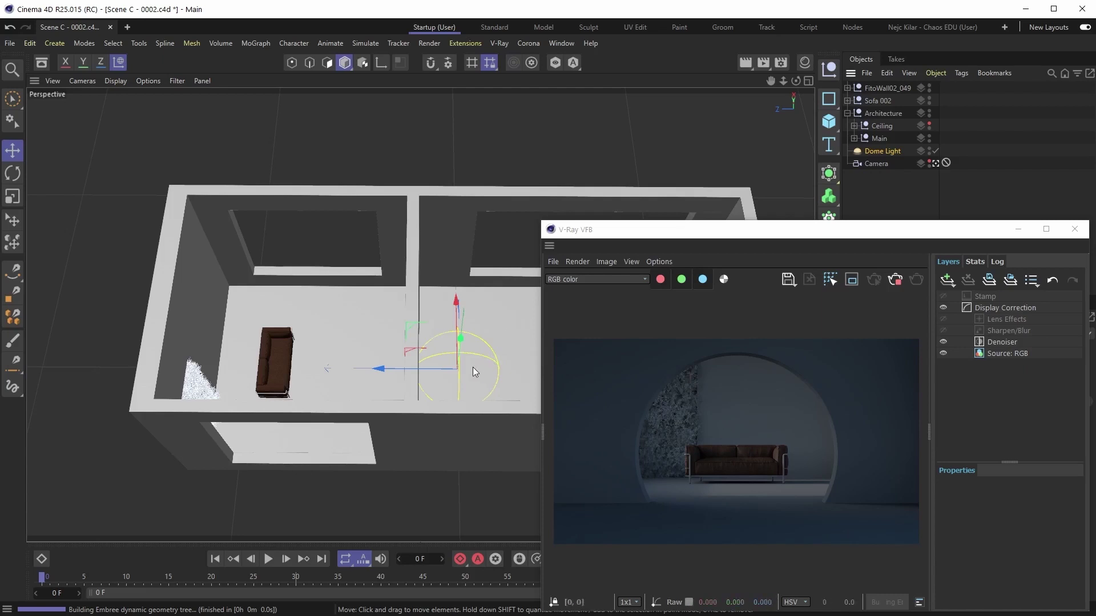
key(r)
drag(467, 415, 501, 324)
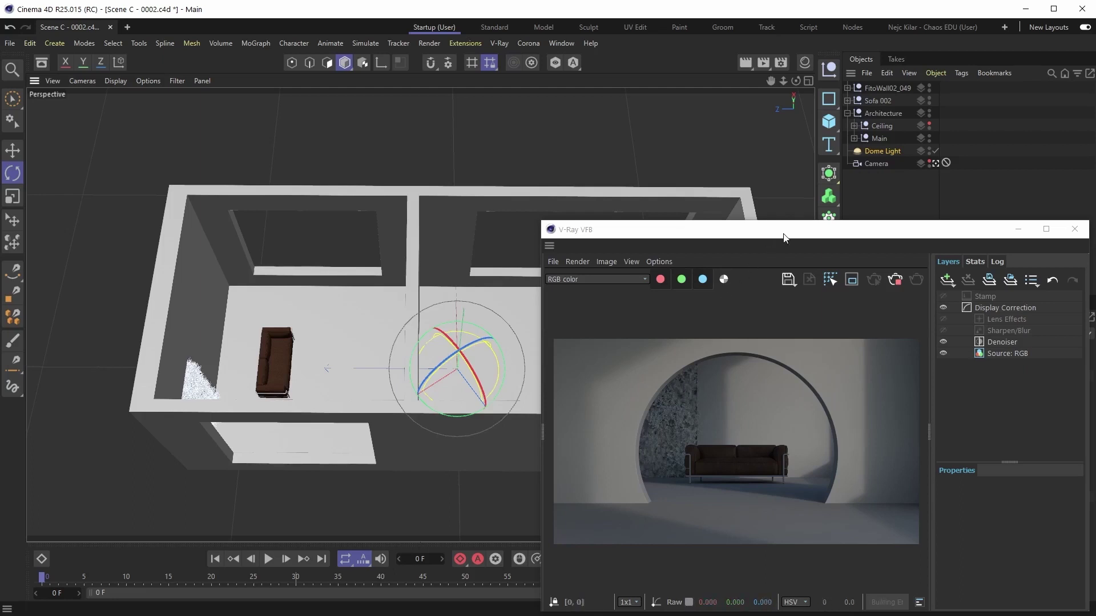
Move the frame buffer clear of the attributes area and examine the plant wall and sofa in the render up close
drag(783, 238, 263, 170)
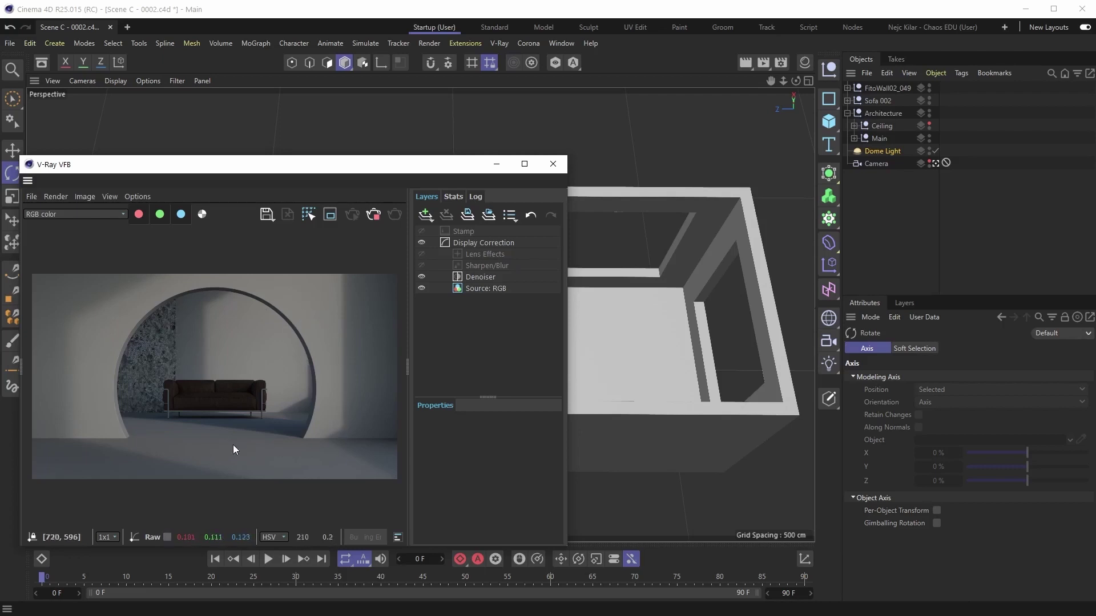
scroll(195, 396, up, 3)
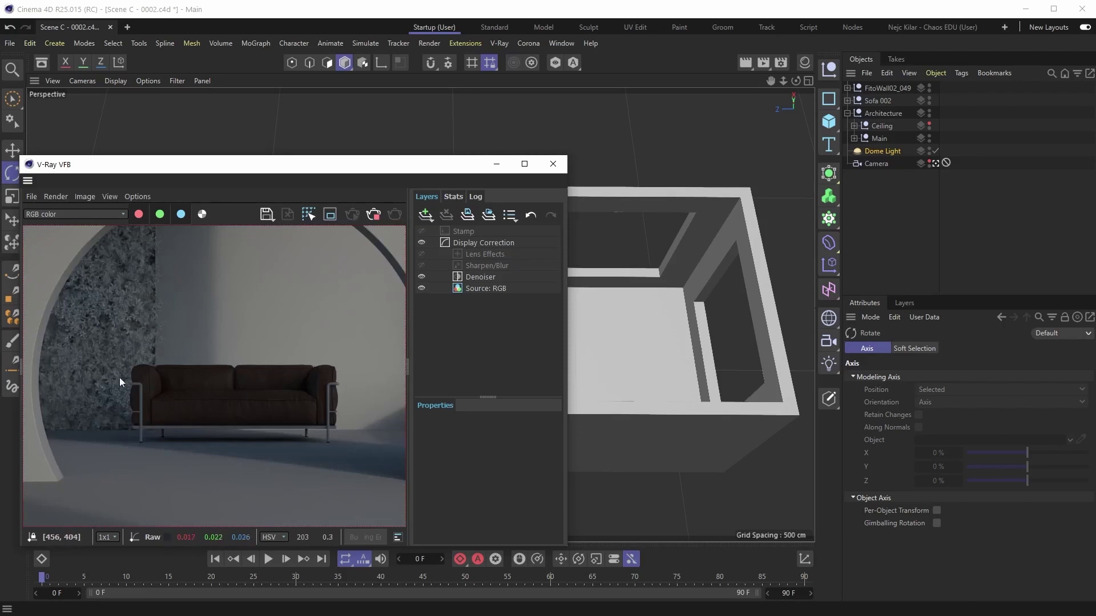
scroll(87, 317, up, 2)
middle_drag(91, 306, 151, 341)
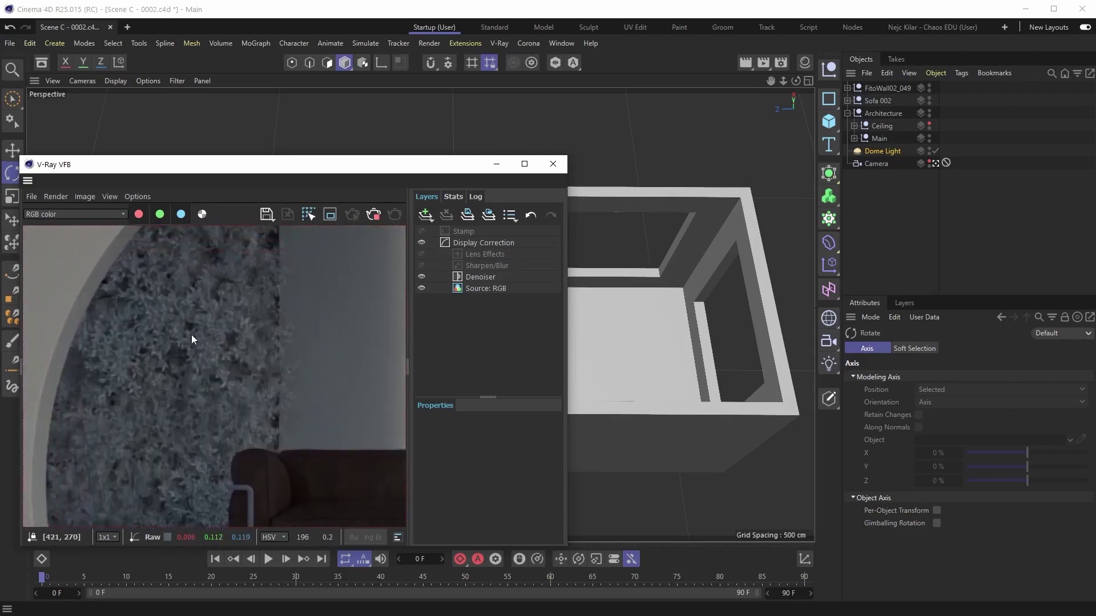
scroll(166, 334, down, 5)
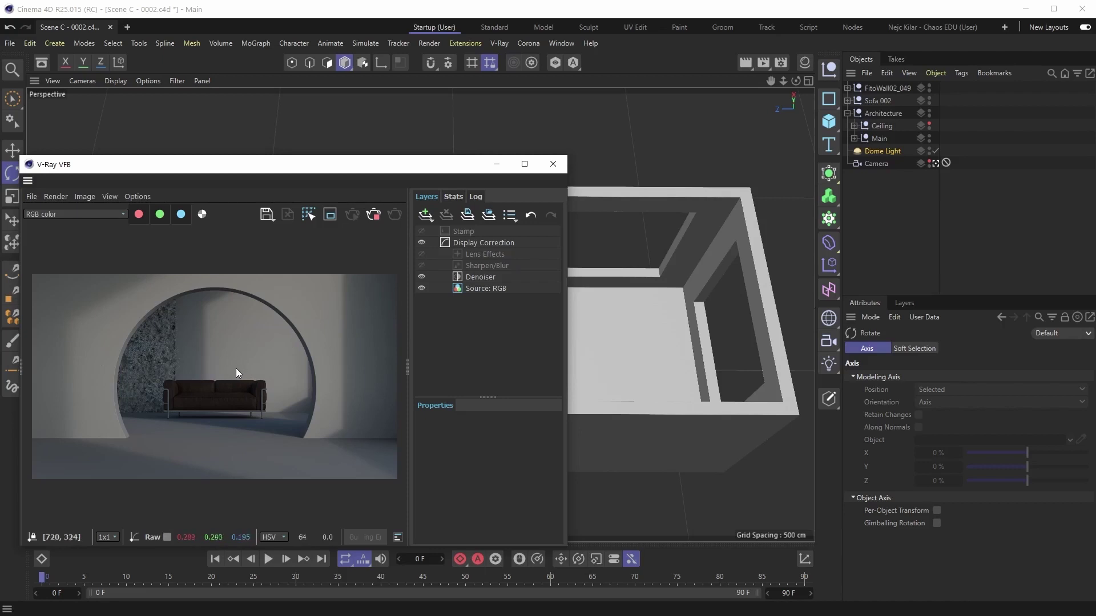
Create a new V-Ray Material and name it Override Material
click(805, 62)
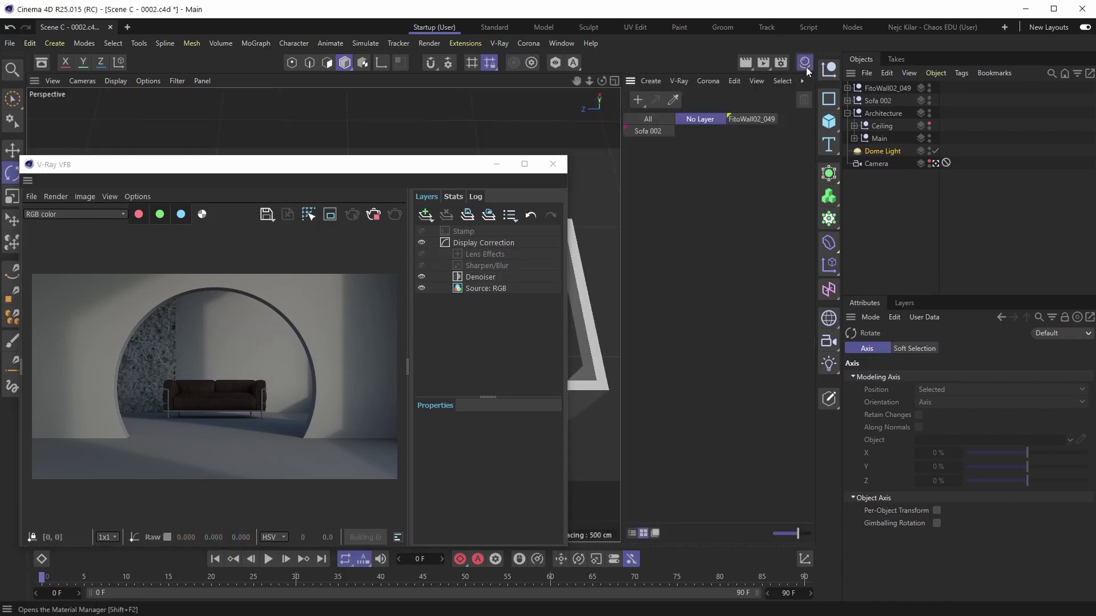
click(680, 82)
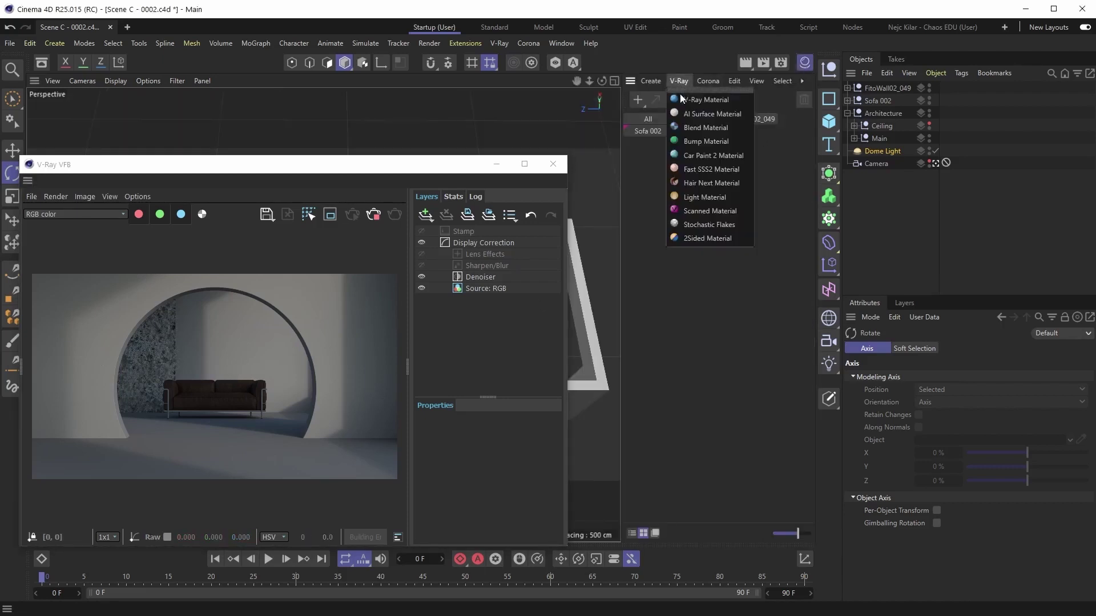
click(703, 100)
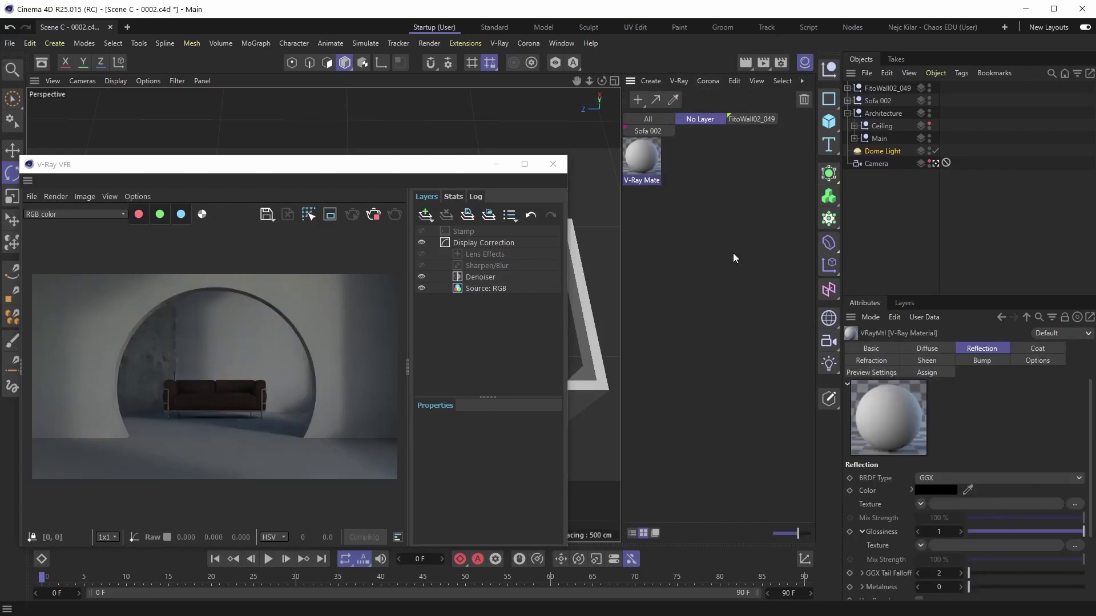
click(881, 349)
click(942, 482)
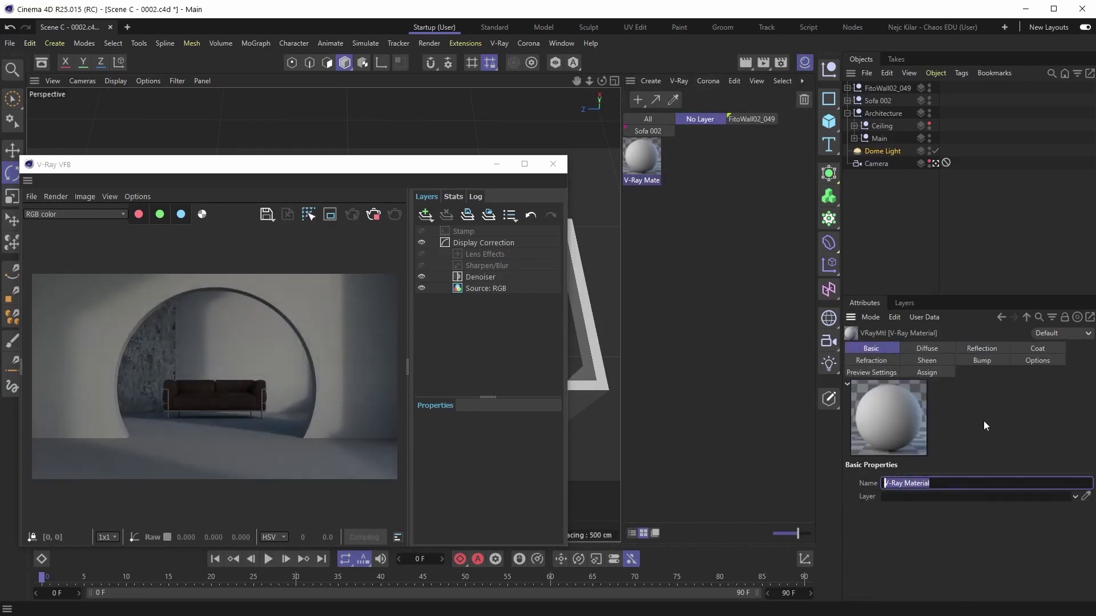
text(Cverride Material)
key(Return)
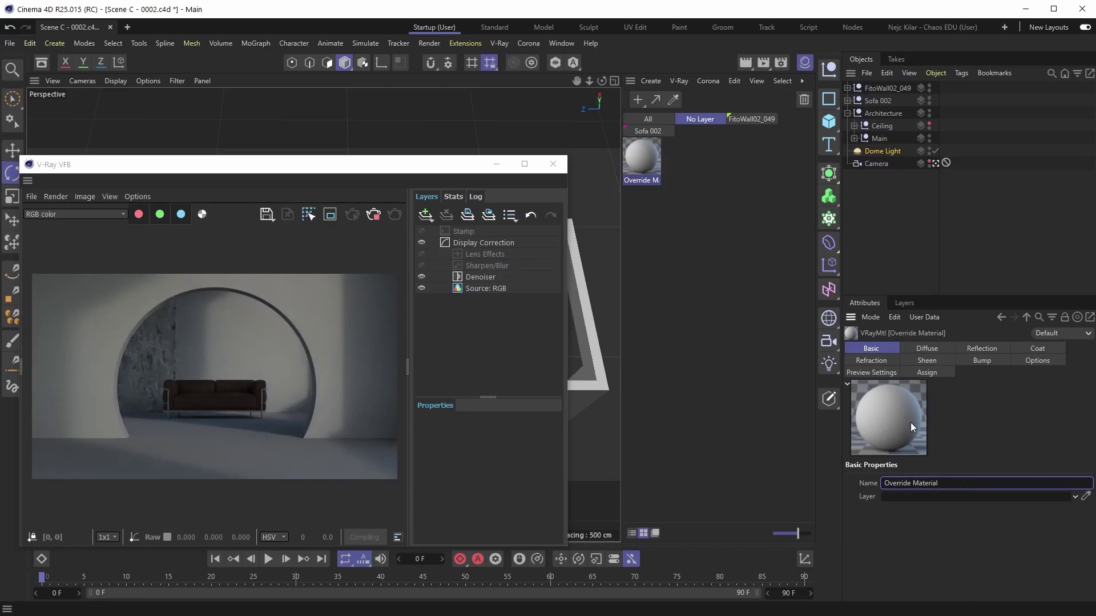
Set the Override Material's reflection color to white and its reflection glossiness to 0.5
click(981, 349)
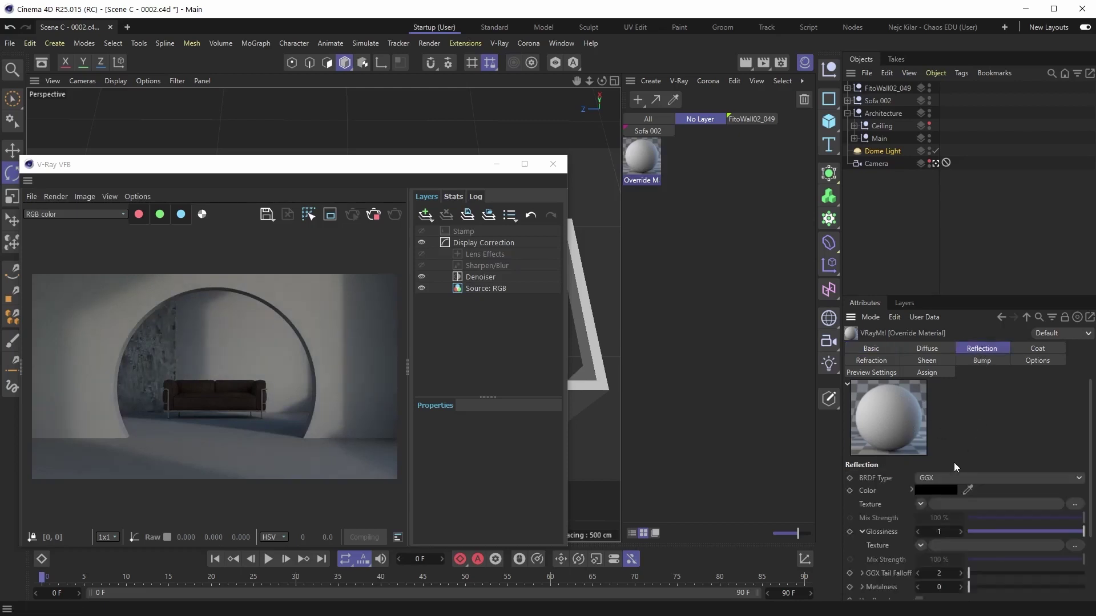
click(920, 491)
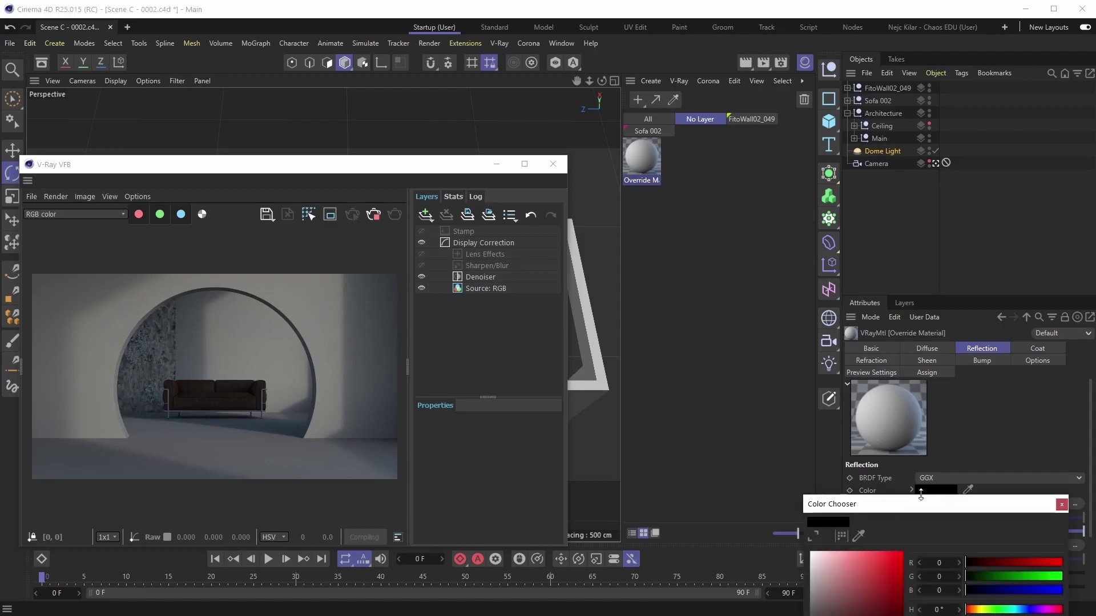
drag(920, 496, 601, 311)
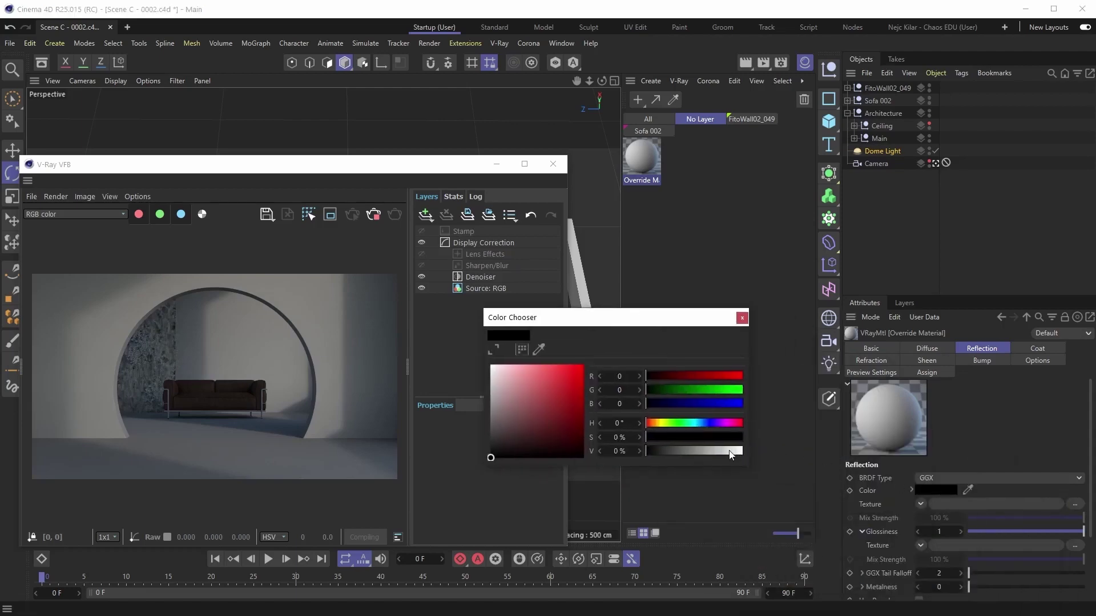
drag(731, 455, 784, 451)
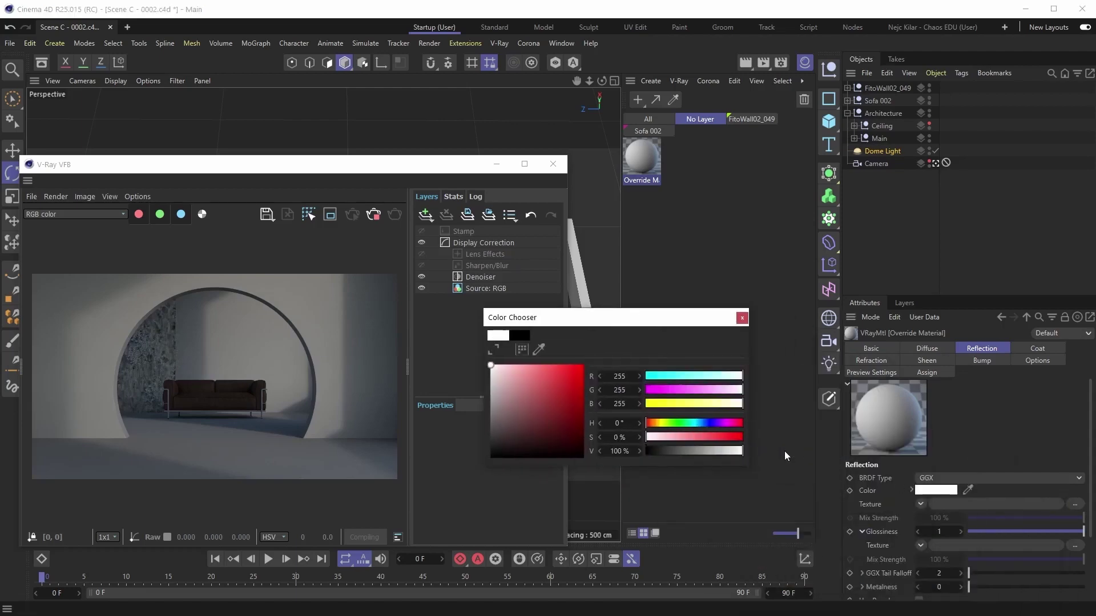
click(741, 319)
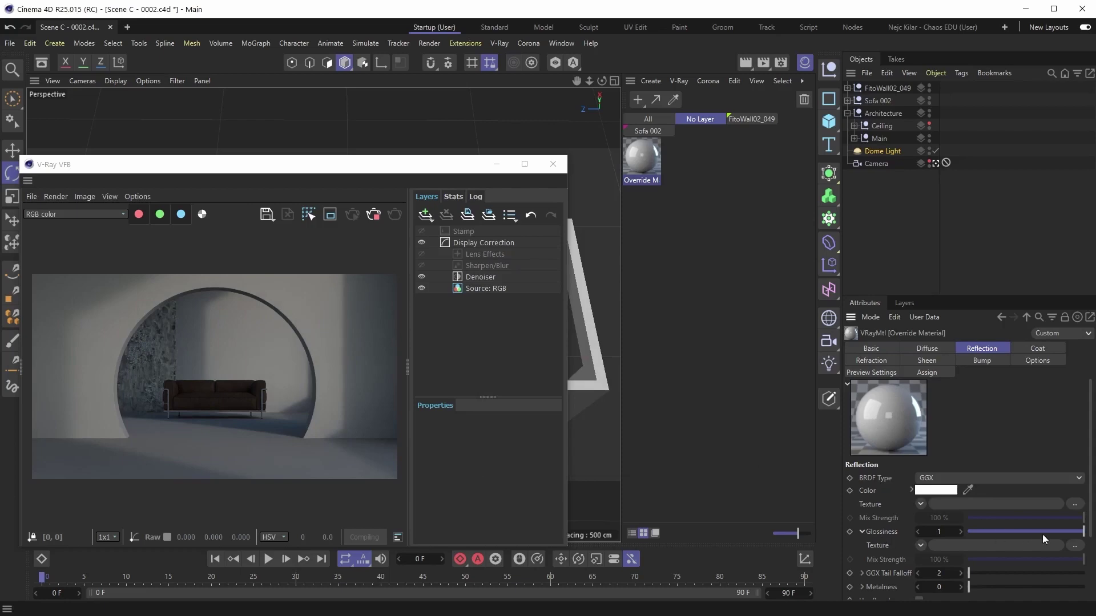
drag(1042, 534, 1026, 533)
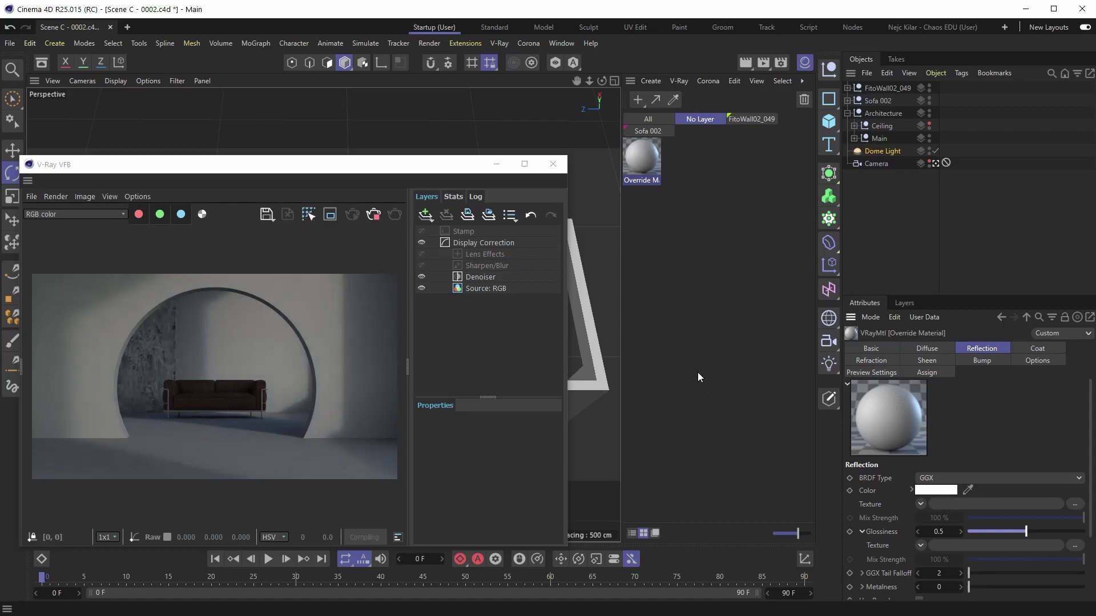
Stop the interactive render and enable Material Override in the render settings, assigning Override Material as the custom material
click(375, 214)
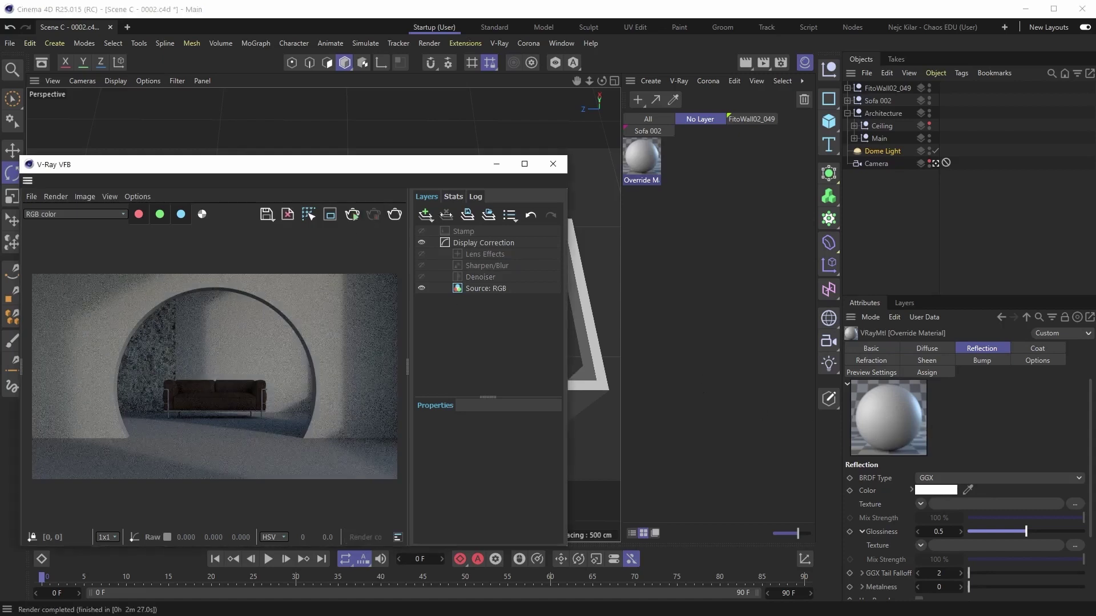
click(779, 66)
drag(856, 64, 212, 119)
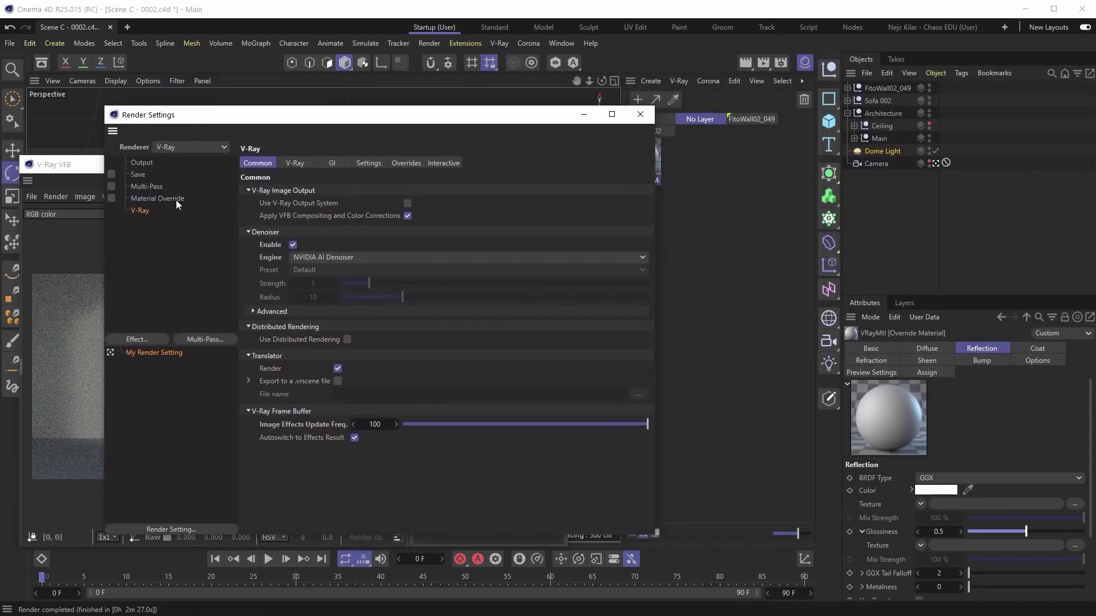
click(111, 199)
click(146, 198)
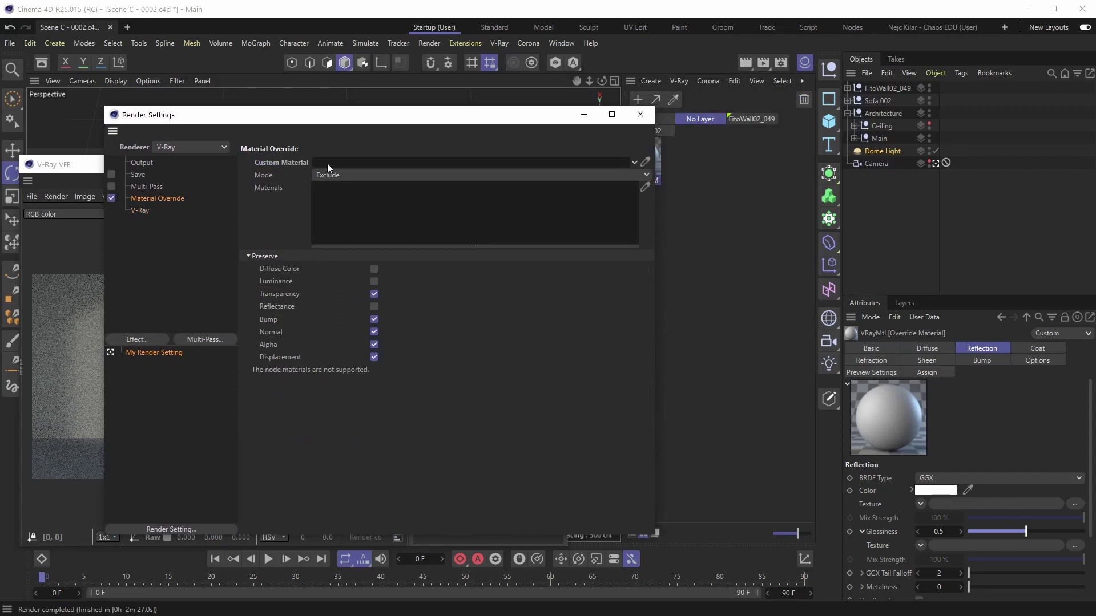
drag(564, 119, 519, 122)
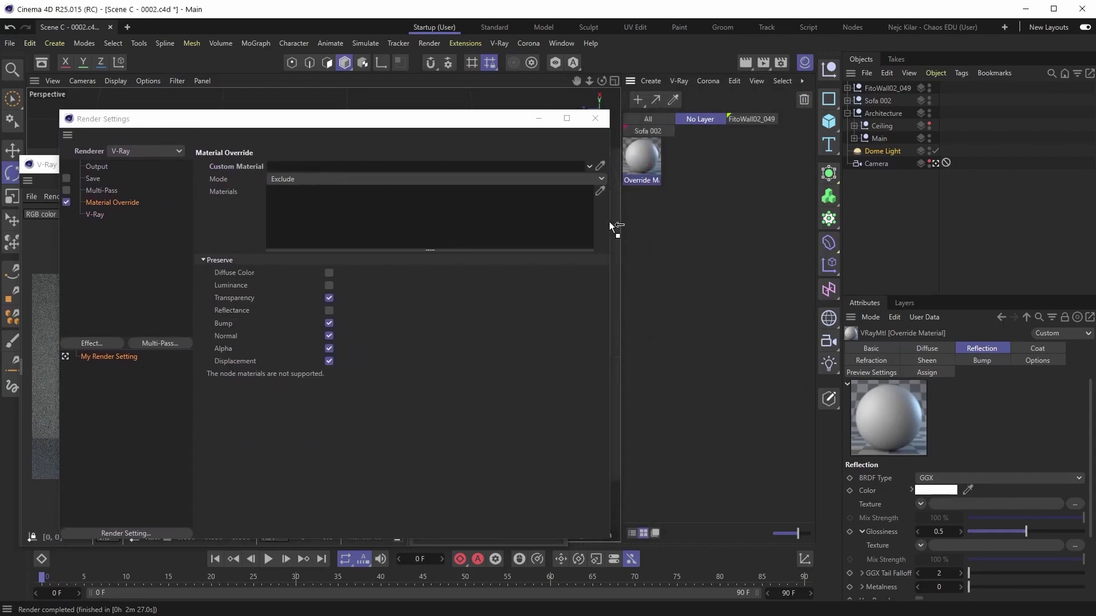
mouse_move(260, 160)
mouse_down()
mouse_move(215, 166)
mouse_move(269, 167)
mouse_up()
click(595, 118)
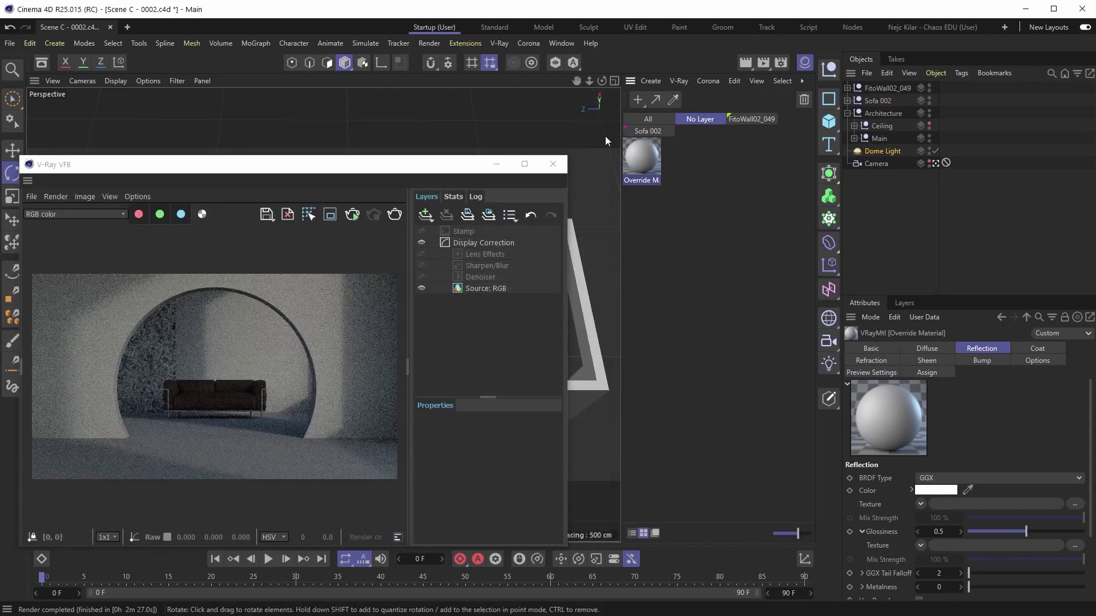
Restart the interactive render and examine the overridden sofa, walls and plant wall in the frame buffer
click(352, 214)
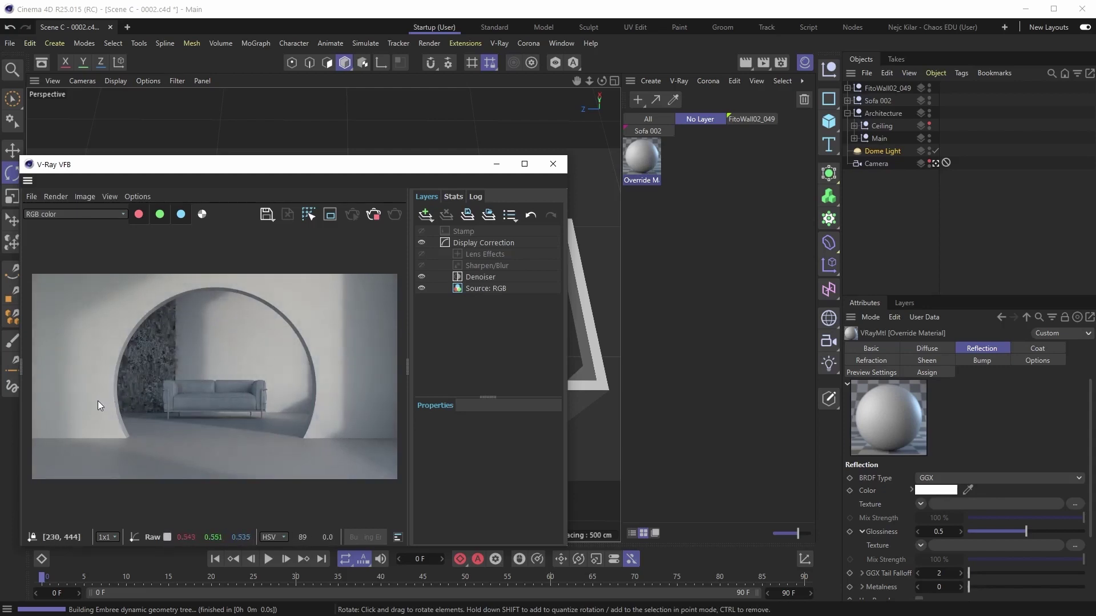
drag(192, 171, 248, 169)
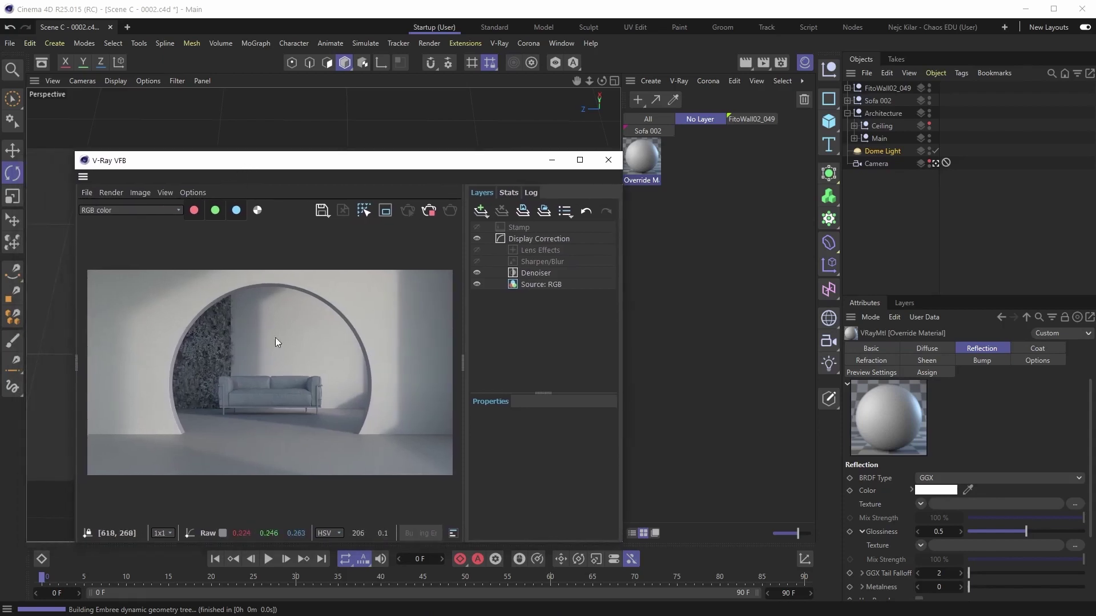
drag(533, 161, 517, 161)
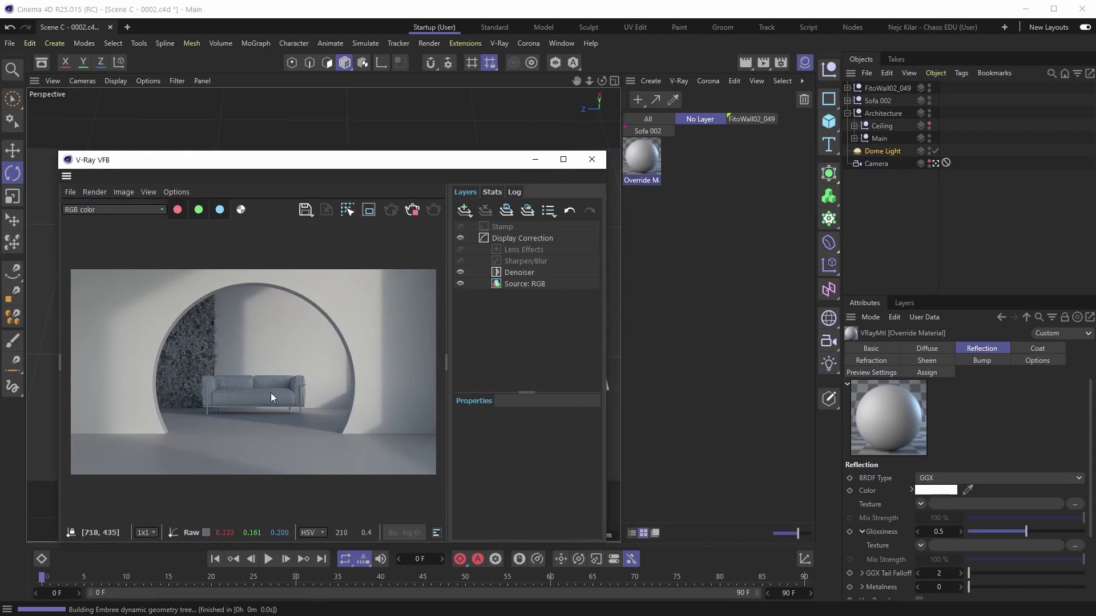
scroll(180, 373, up, 3)
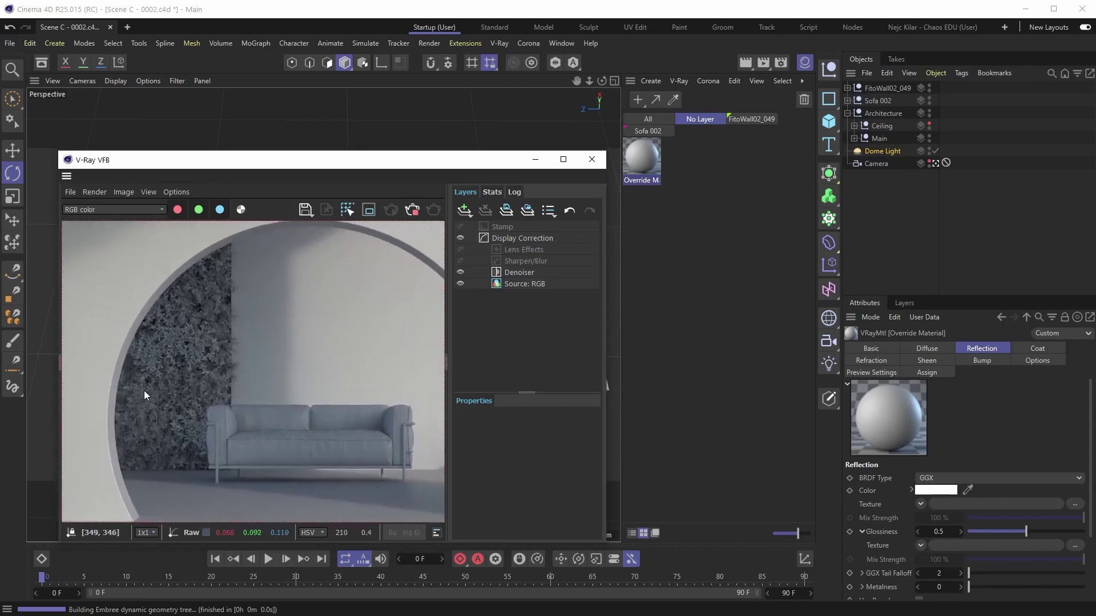
scroll(145, 389, down, 3)
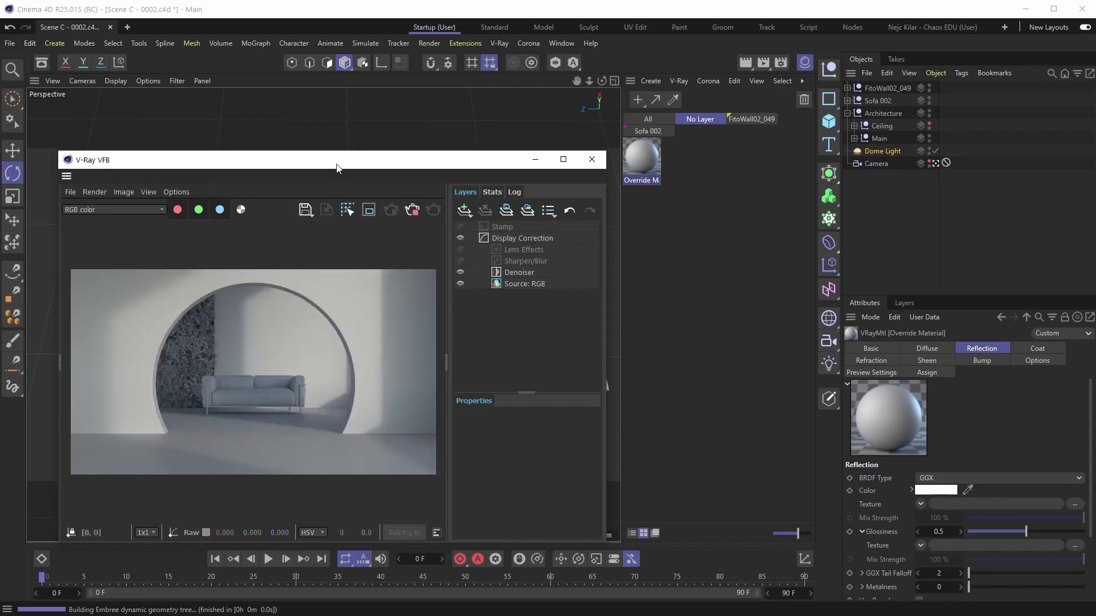
drag(337, 167, 299, 182)
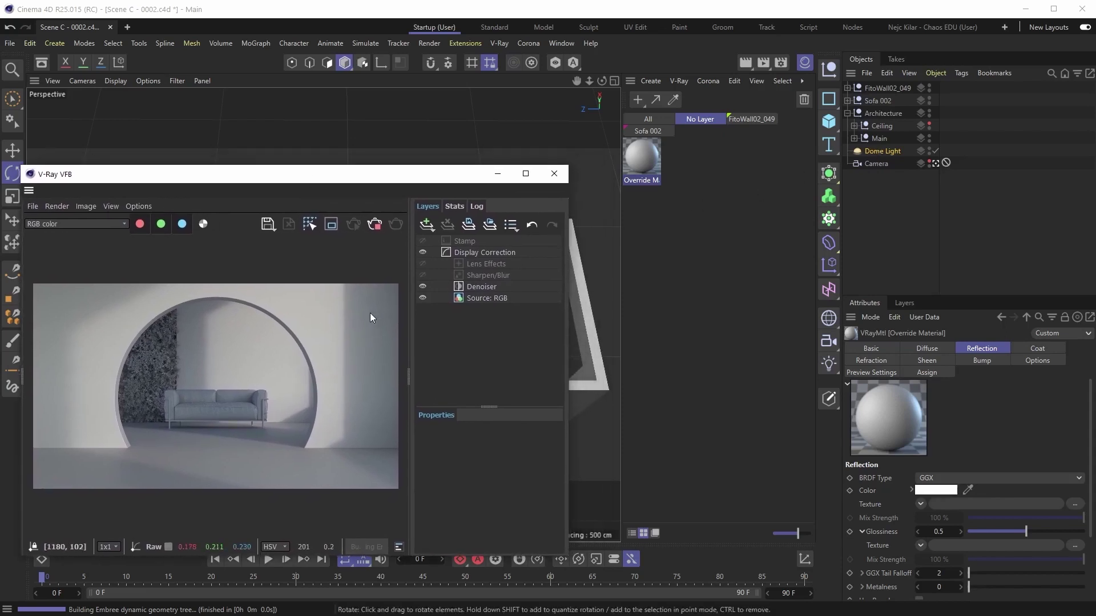
Add an Exposure correction layer in the frame buffer and raise its exposure to 0.829
click(427, 225)
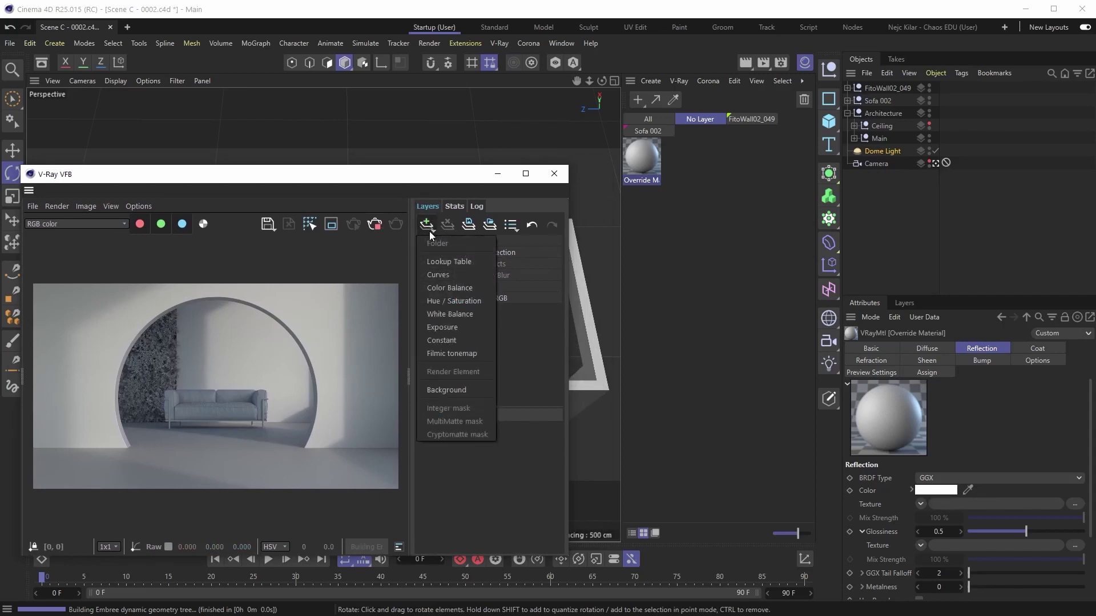
click(441, 329)
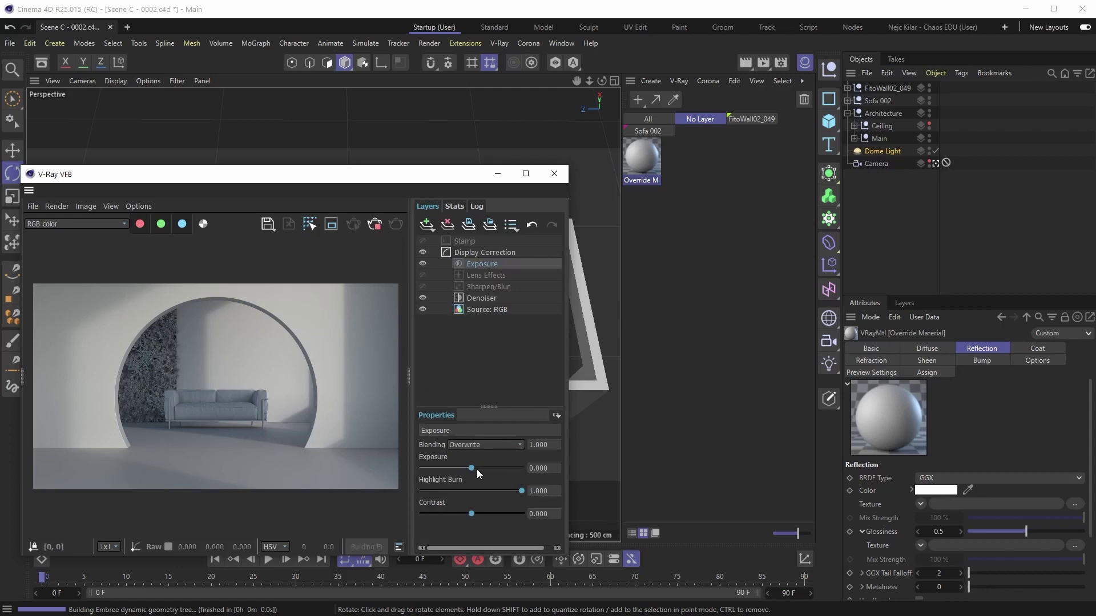
drag(471, 470, 481, 471)
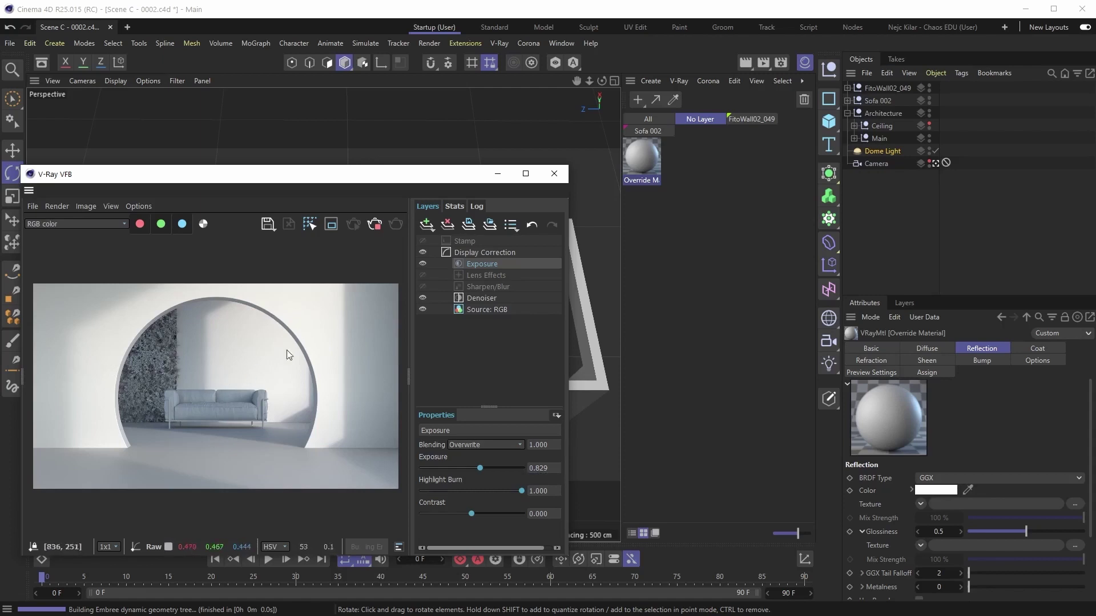
Add a Filmic tonemap layer above the Exposure layer and toggle it off and on to compare, leaving it enabled
click(427, 226)
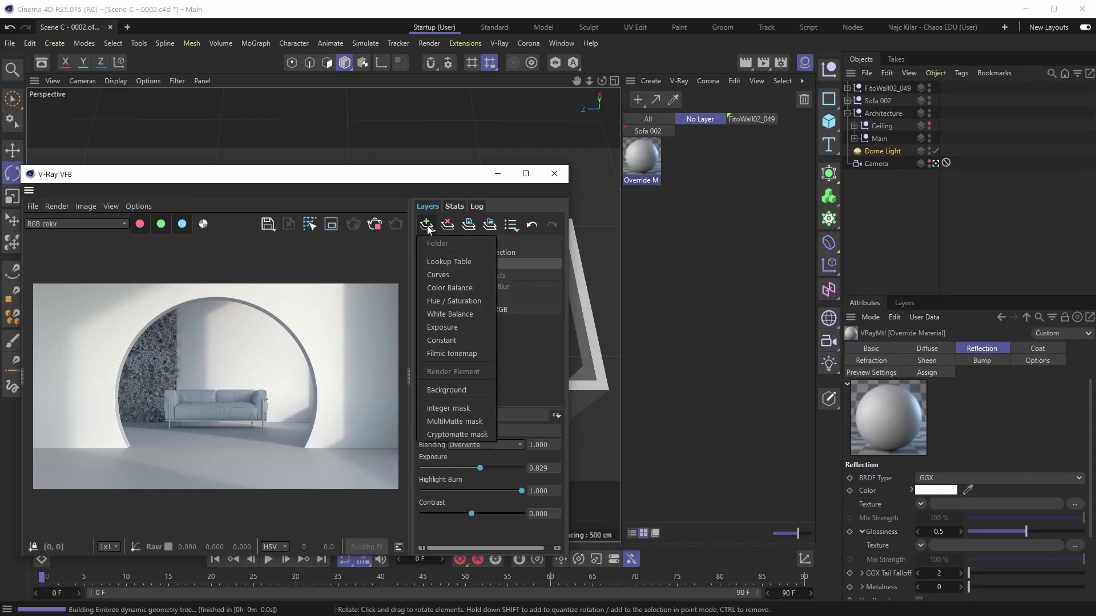
click(469, 355)
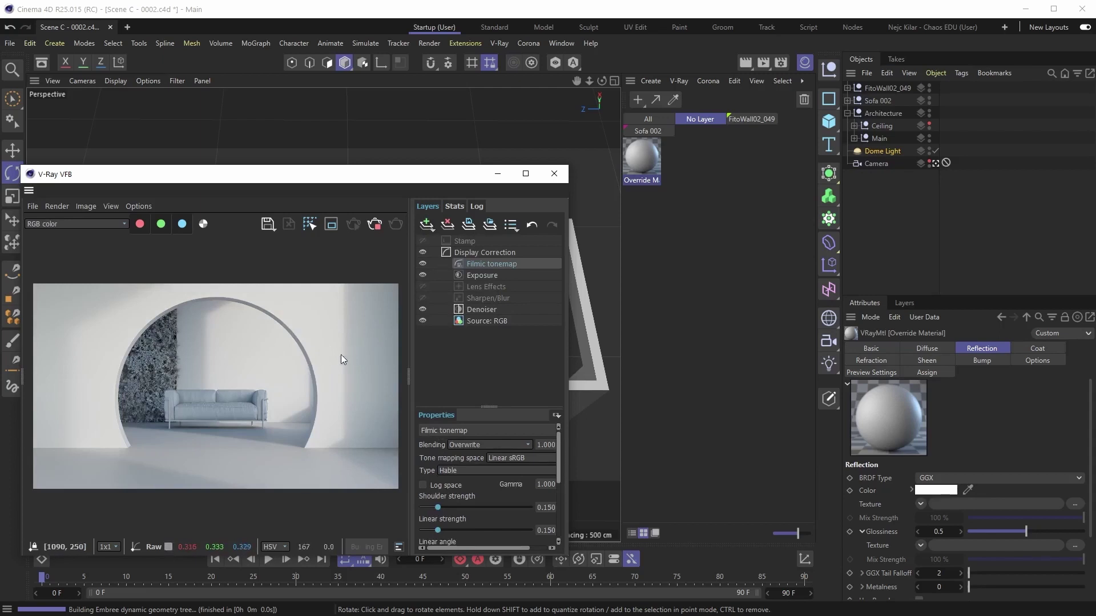
click(423, 264)
click(423, 264)
click(422, 263)
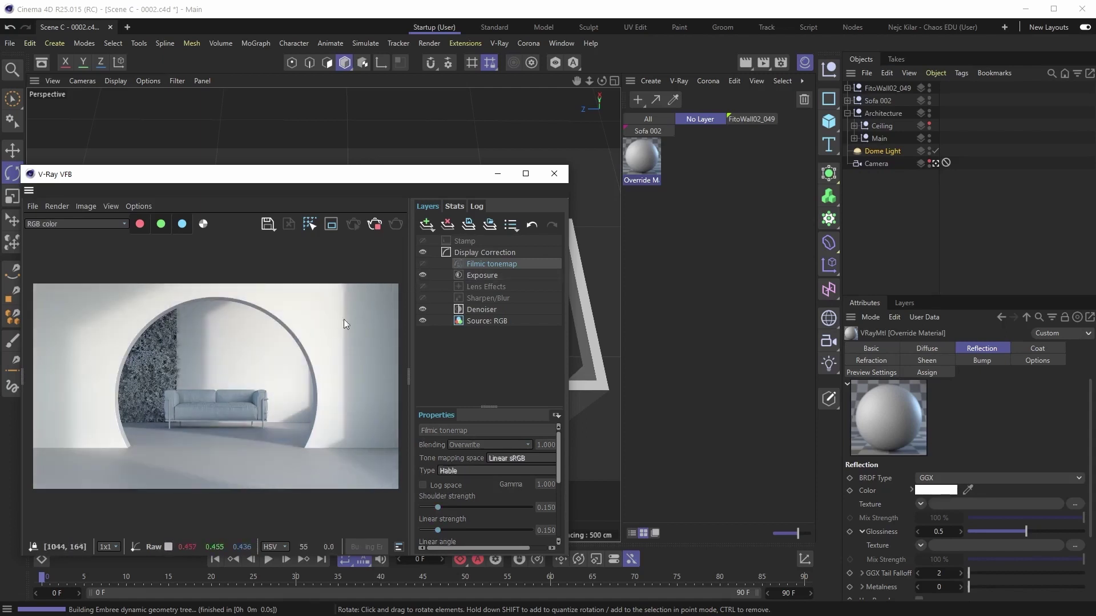
click(423, 263)
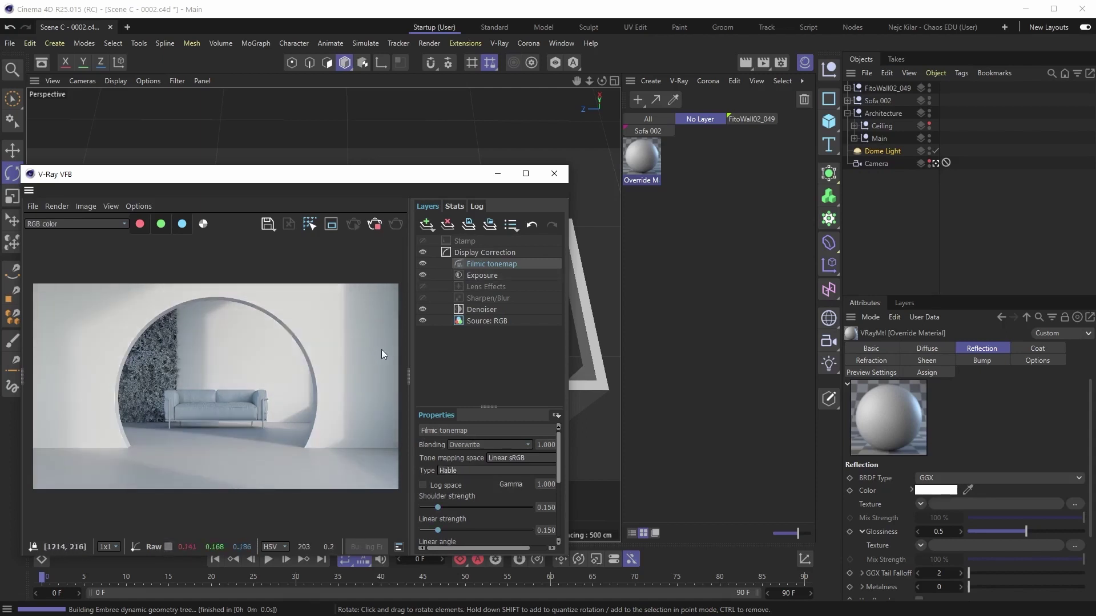
Compare the render with and without the Filmic tonemap layer, leaving the layer enabled
click(423, 263)
click(422, 264)
click(423, 264)
click(423, 263)
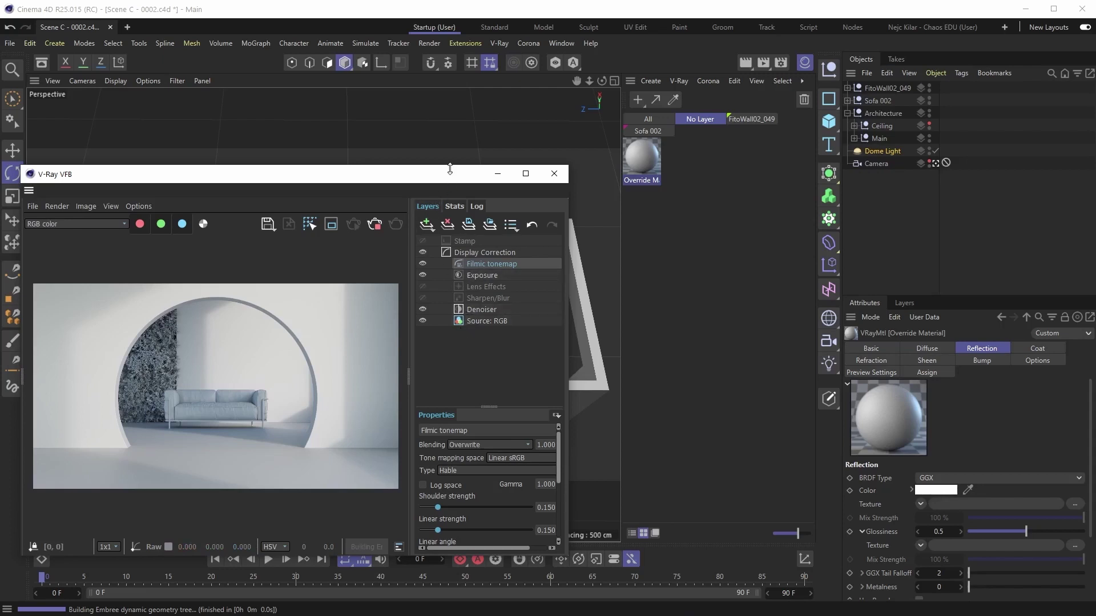
Enlarge the frame buffer and its layer properties area, and set the Hable tonemap's shoulder strength to 0.173 and toe strength to 0.327
drag(450, 169, 452, 80)
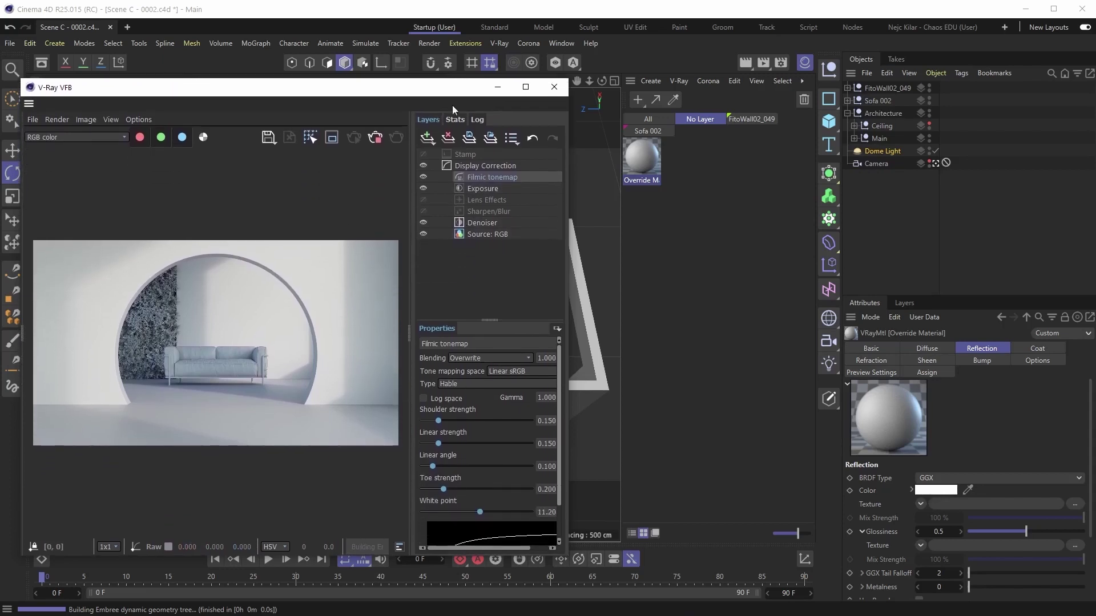
drag(568, 369, 613, 371)
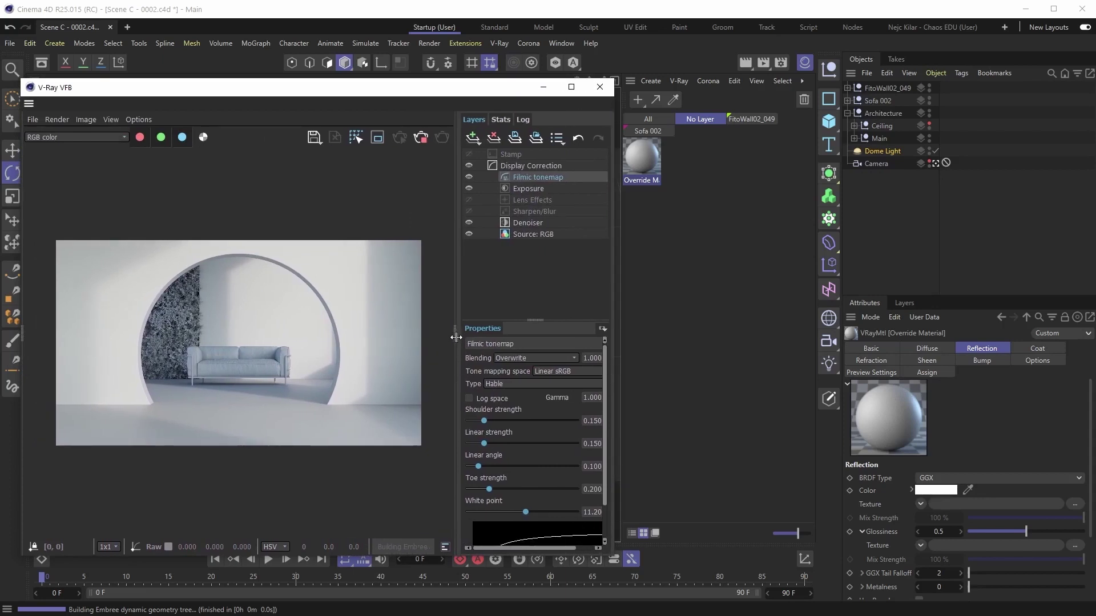
drag(455, 337, 419, 337)
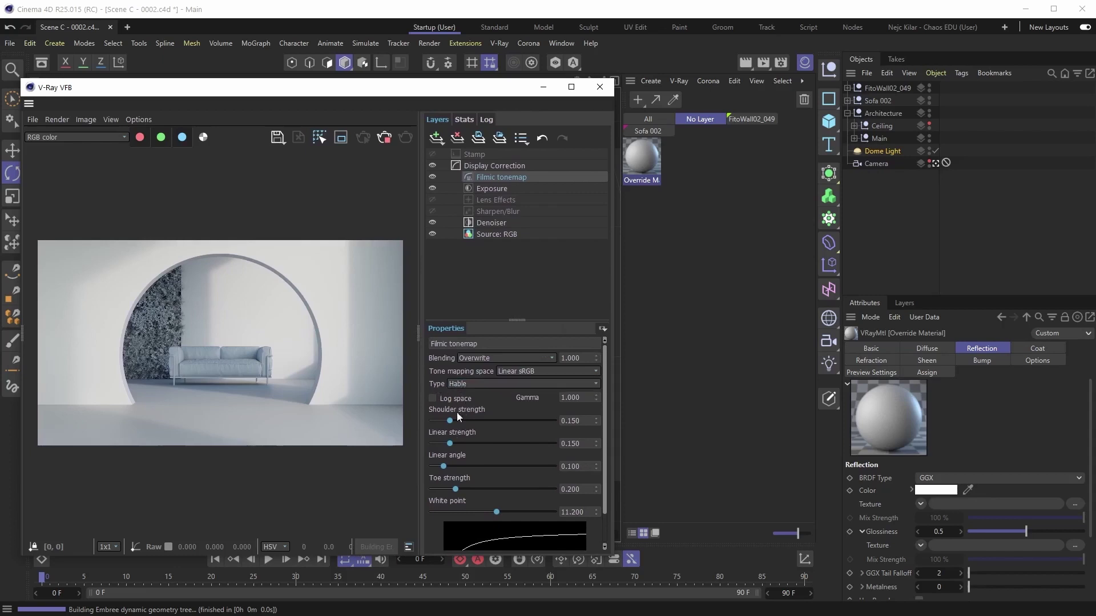
mouse_move(451, 420)
mouse_down()
mouse_move(484, 421)
mouse_move(453, 420)
mouse_up()
drag(603, 440, 507, 484)
drag(455, 455, 471, 455)
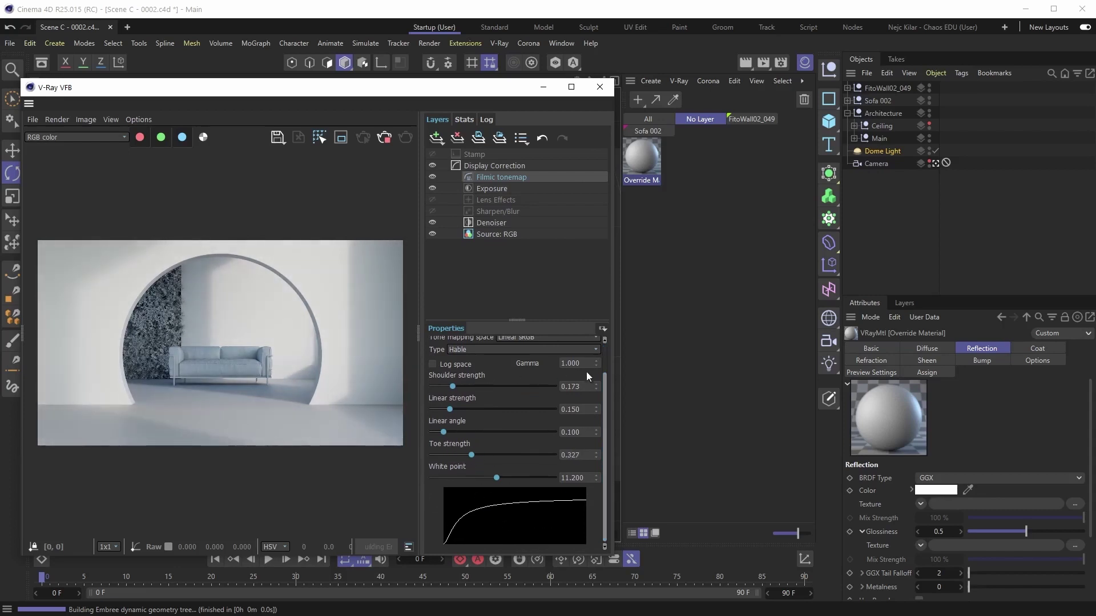
Change the Filmic tonemap type to AMPAS and widen the render view slightly
scroll(605, 369, up, 3)
click(595, 385)
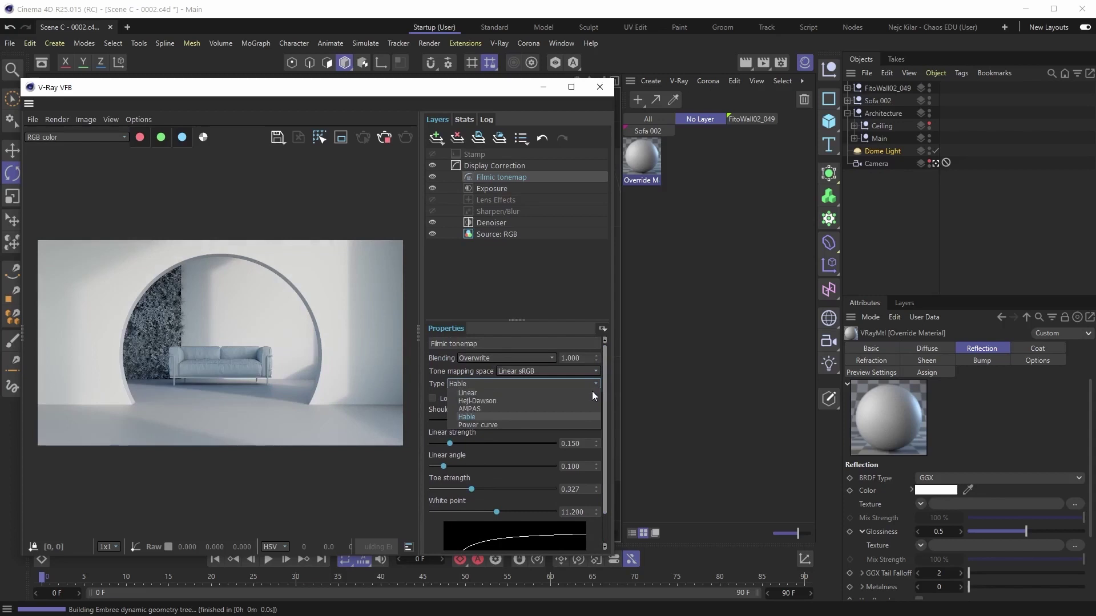
click(472, 410)
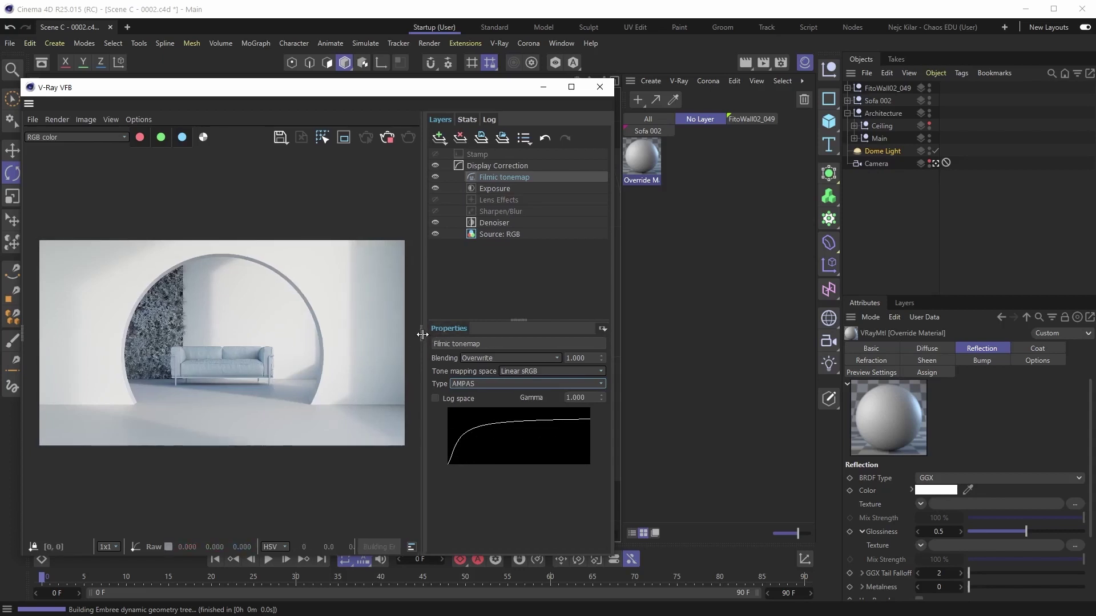
drag(418, 335, 433, 335)
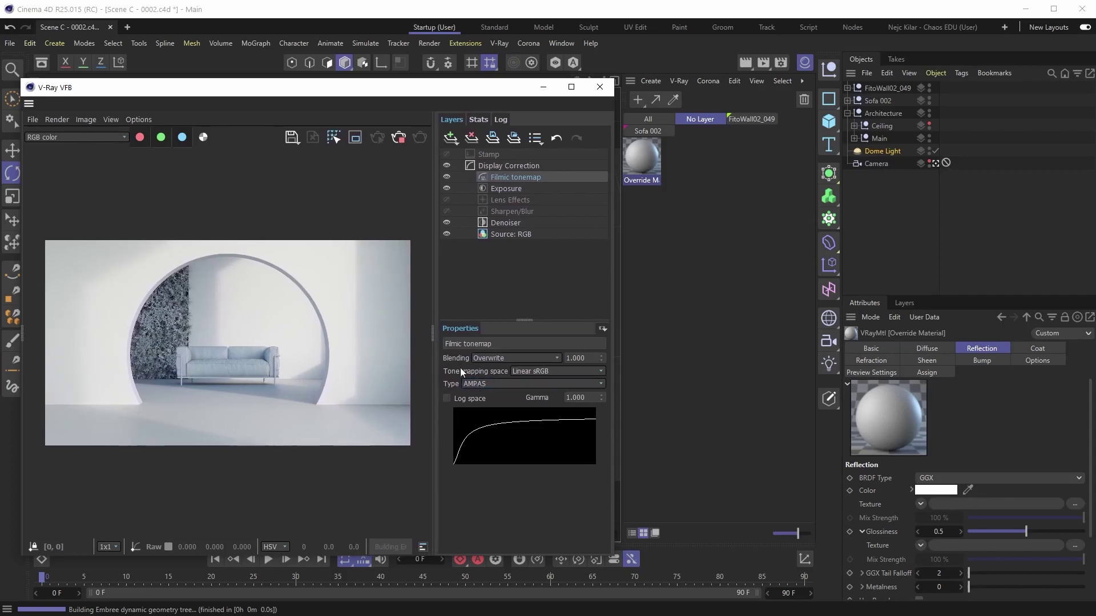
click(601, 383)
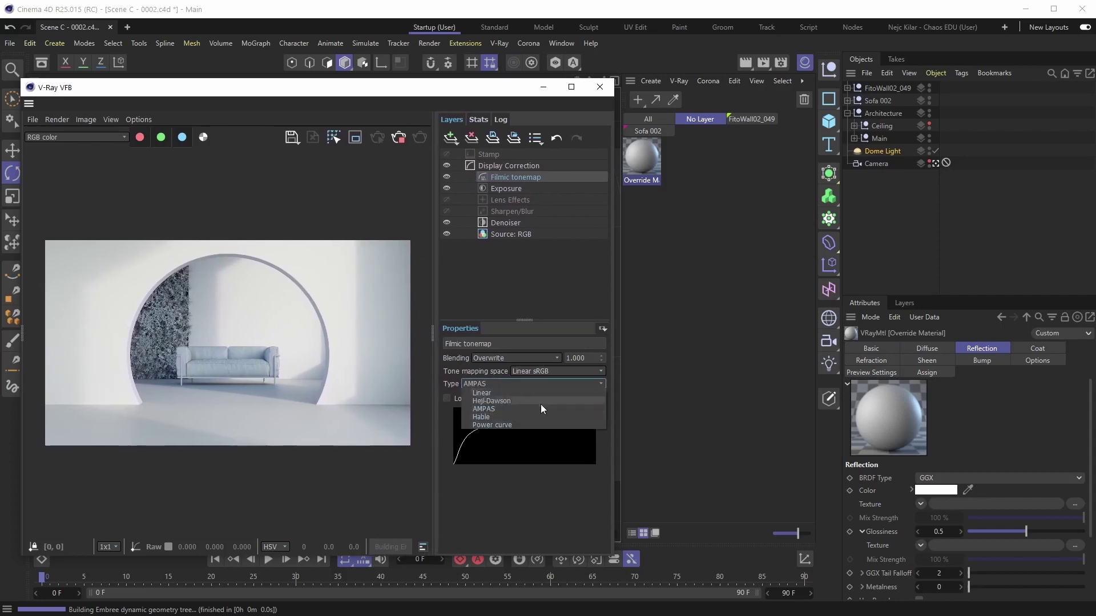
click(602, 383)
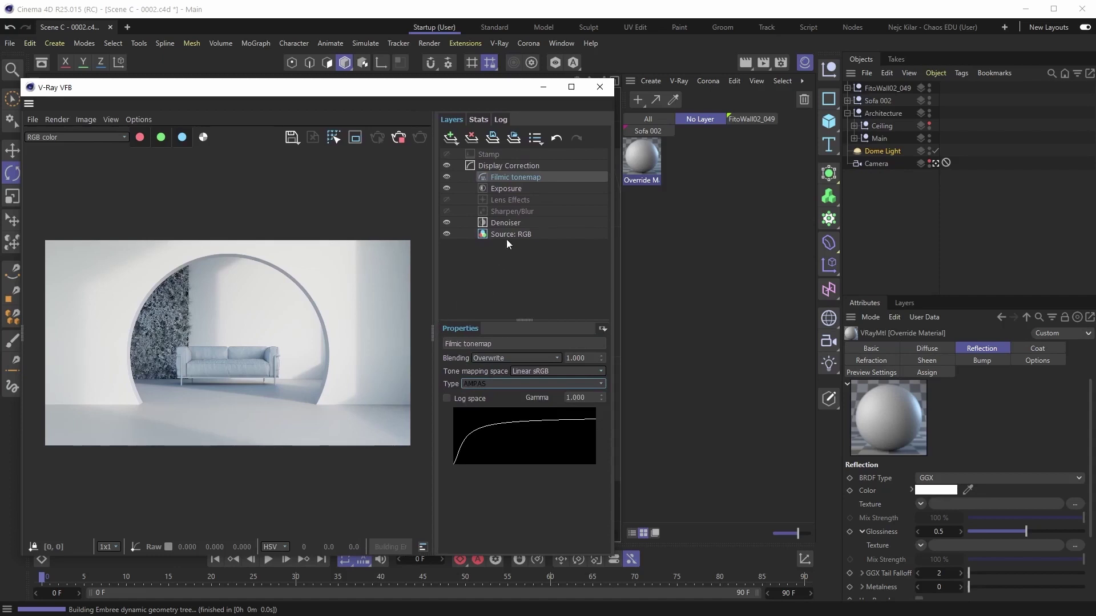
Compare the render with the Filmic tonemap and Exposure layers switched off and on, leaving both enabled and no layer selected
drag(388, 97, 439, 110)
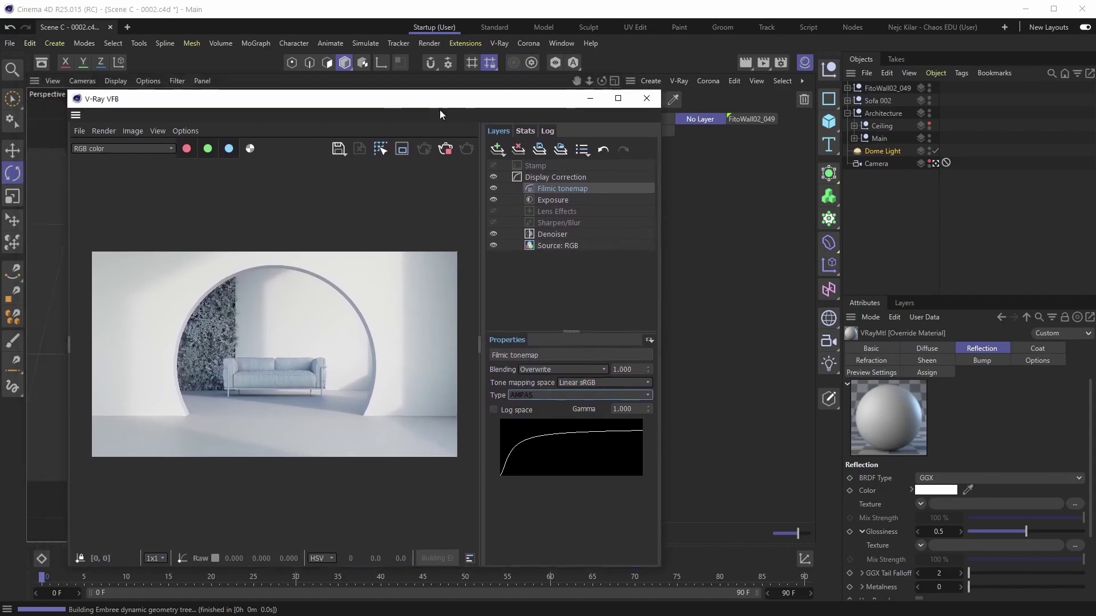
click(493, 188)
click(493, 188)
click(493, 199)
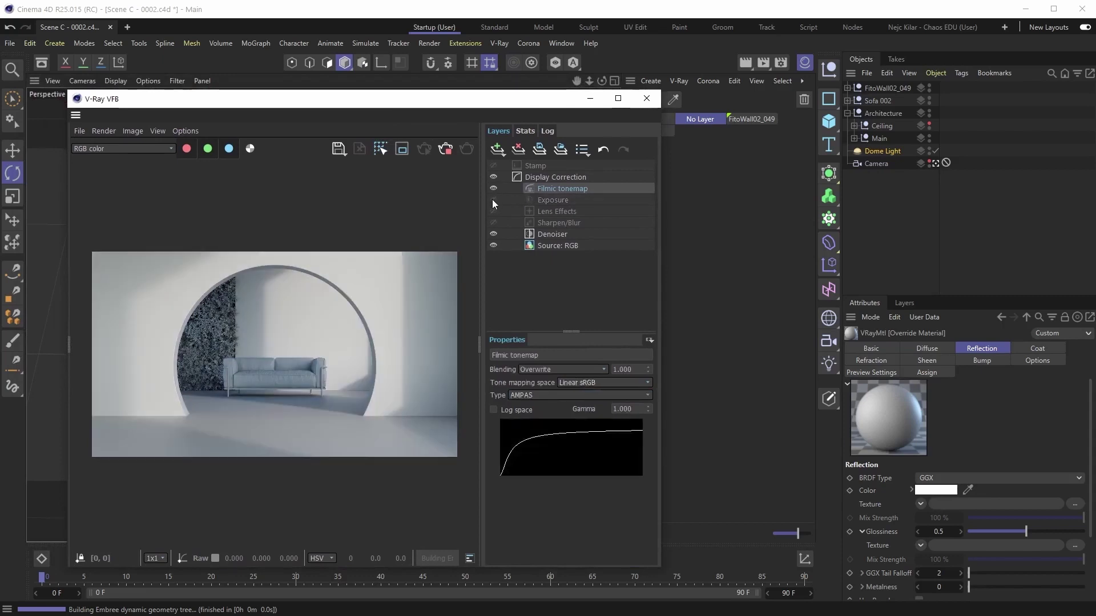
click(492, 199)
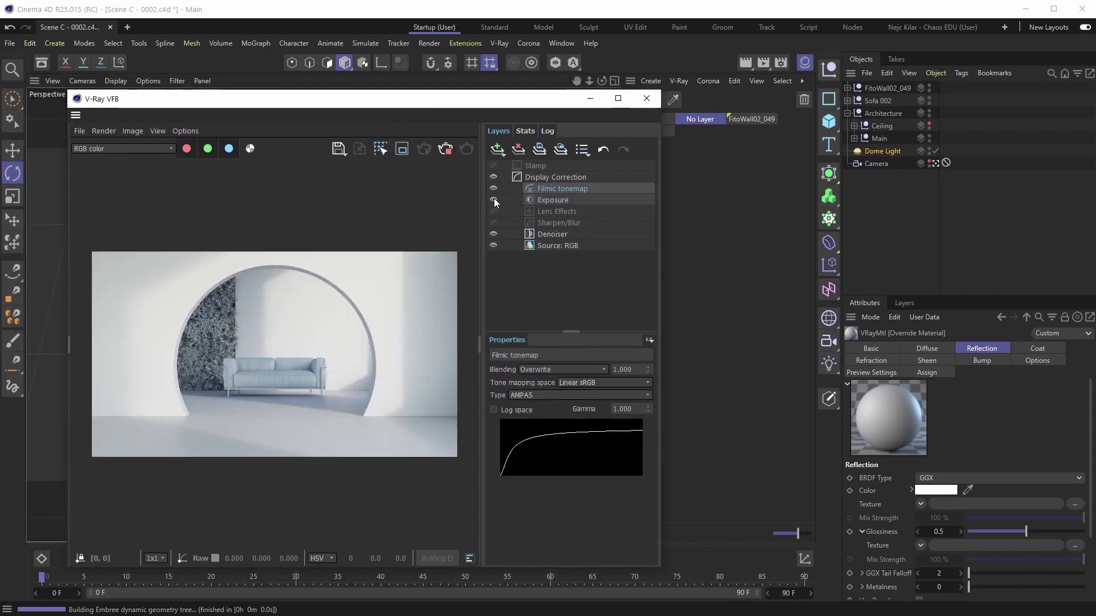
click(530, 295)
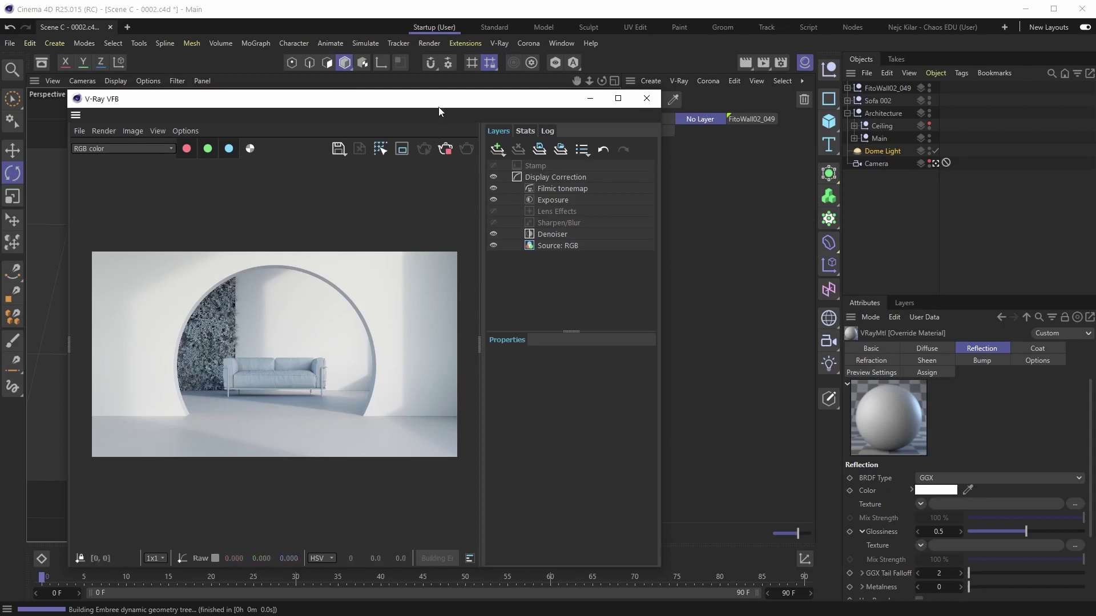
Add a V-Ray Sun with Sky, place its dome light below the original Dome Light in the hierarchy, and disable the original
drag(441, 105, 397, 118)
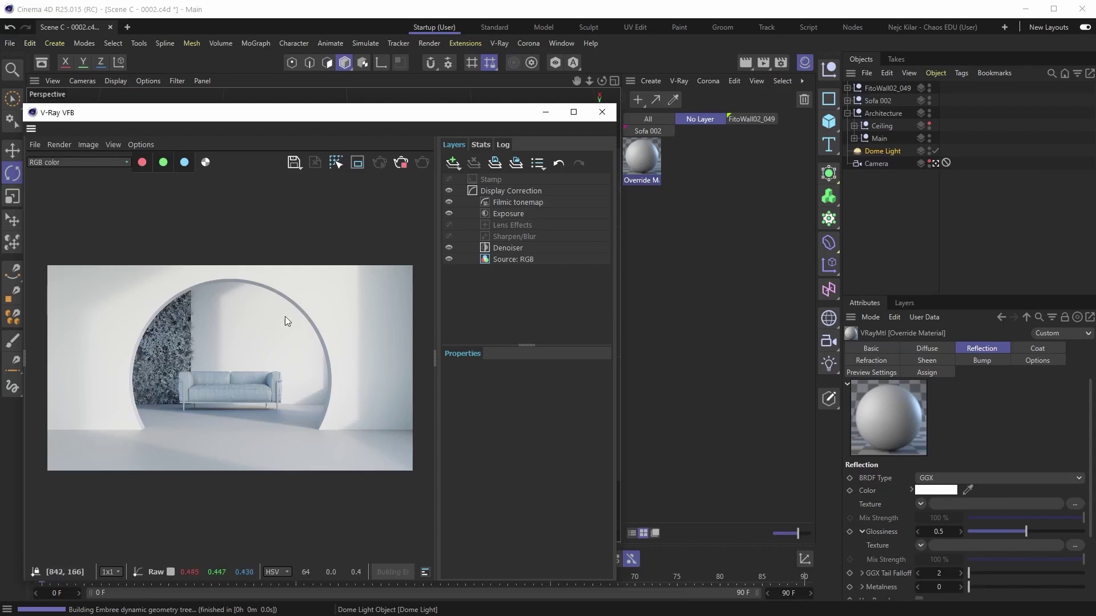
click(499, 44)
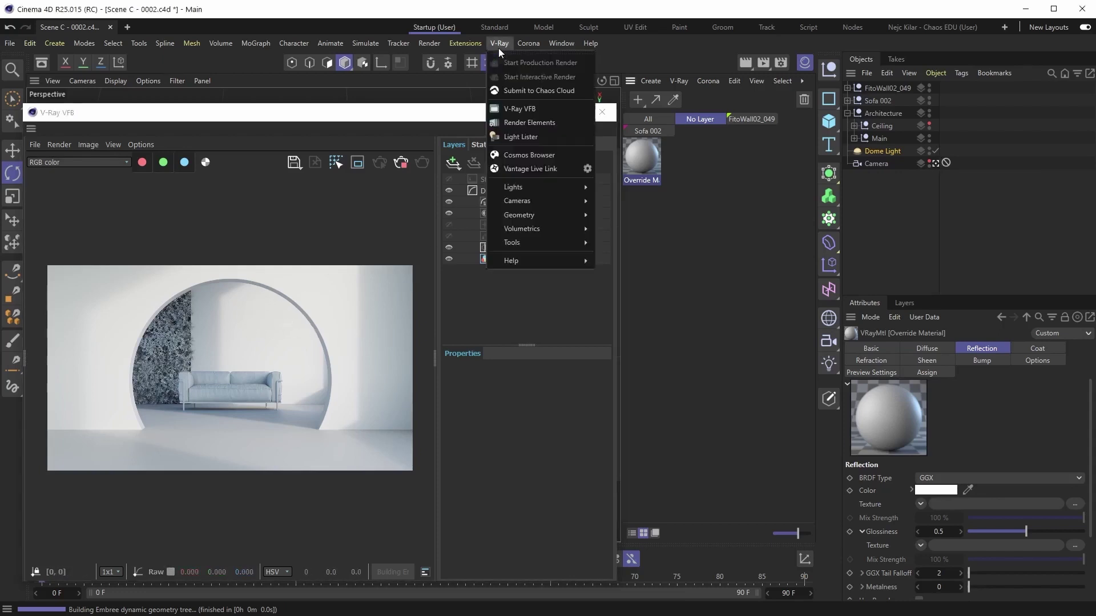
mouse_move(554, 190)
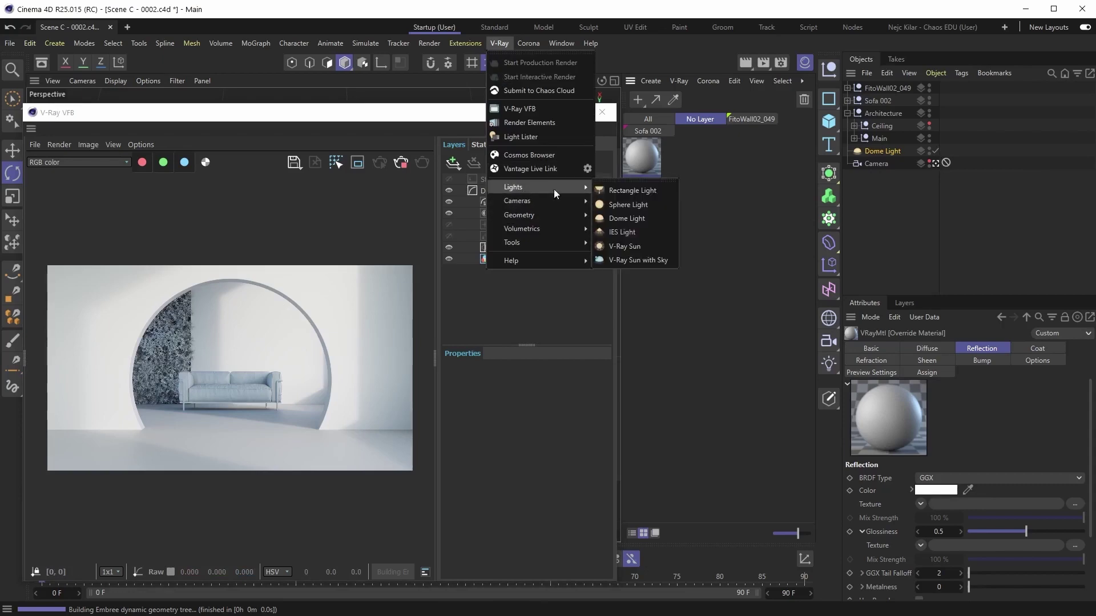
click(650, 262)
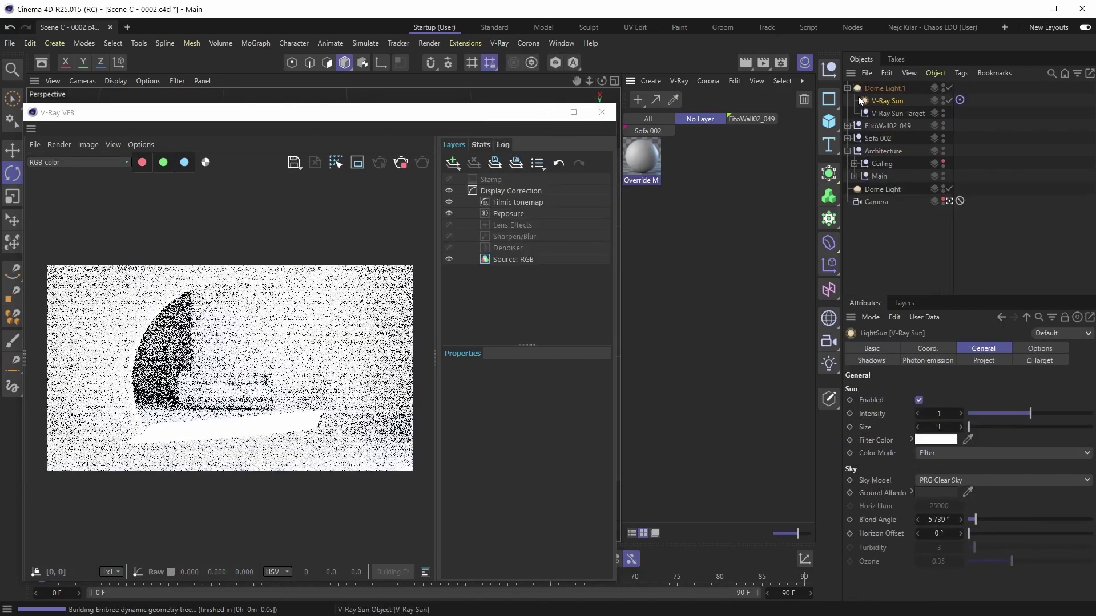
drag(865, 87, 865, 164)
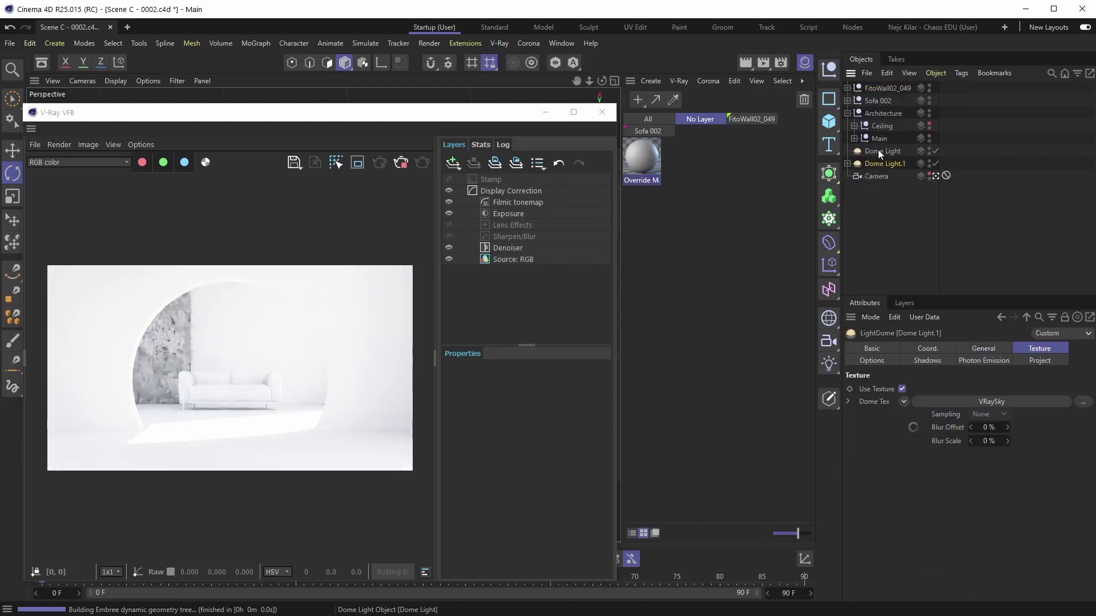
click(934, 151)
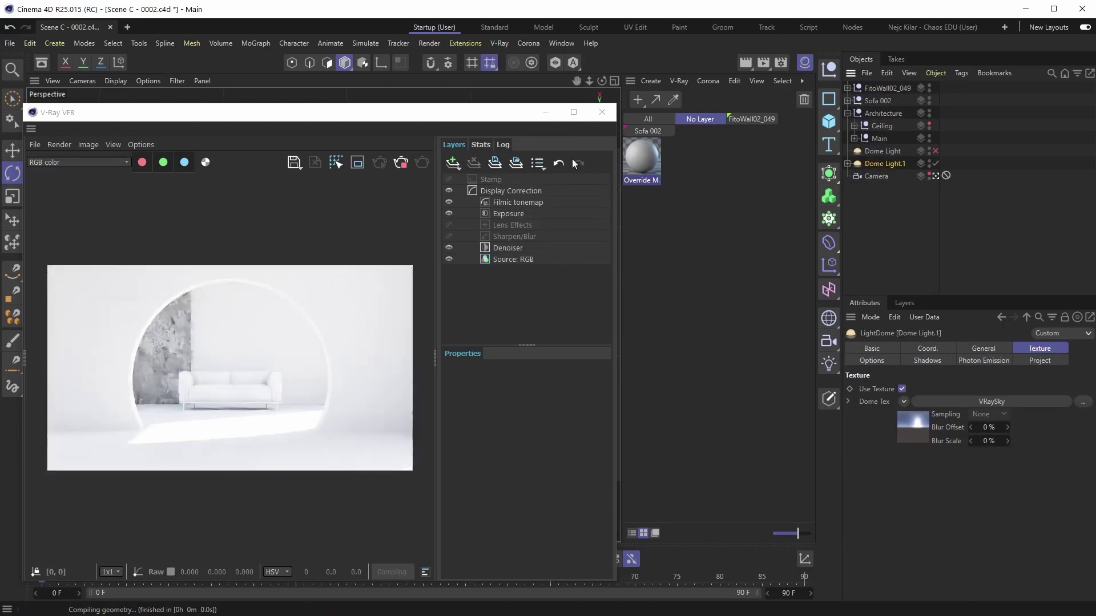
Lower the Exposure layer's exposure to -2.020 to tame the sunlit render
click(502, 214)
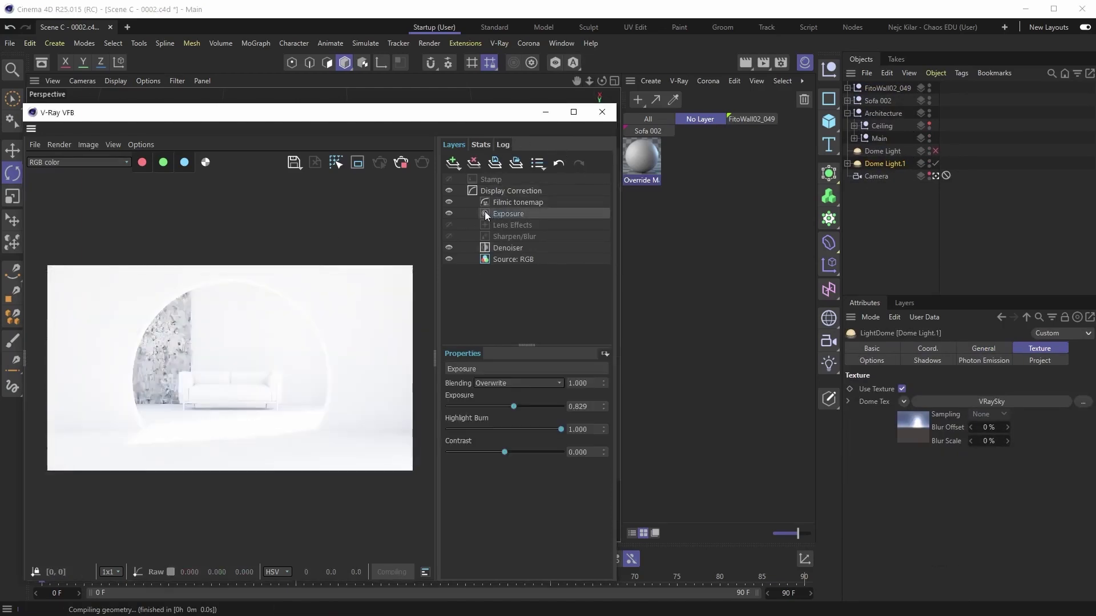
drag(512, 406, 482, 412)
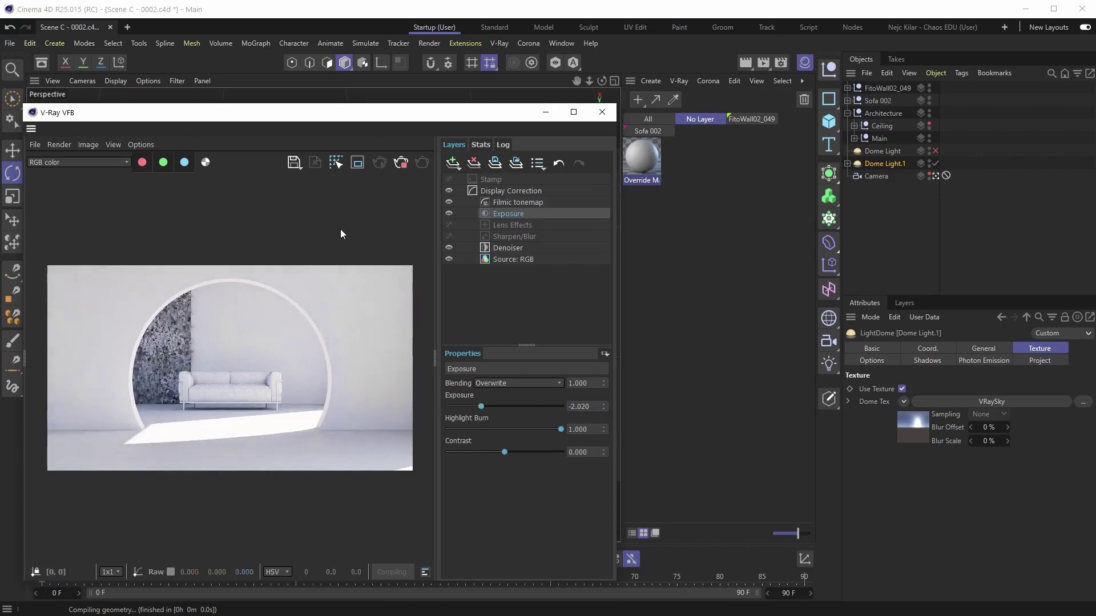
drag(160, 118, 362, 129)
Select the V-Ray Sun under the new dome light and move it from inside the room to outside the building's window wall
click(848, 164)
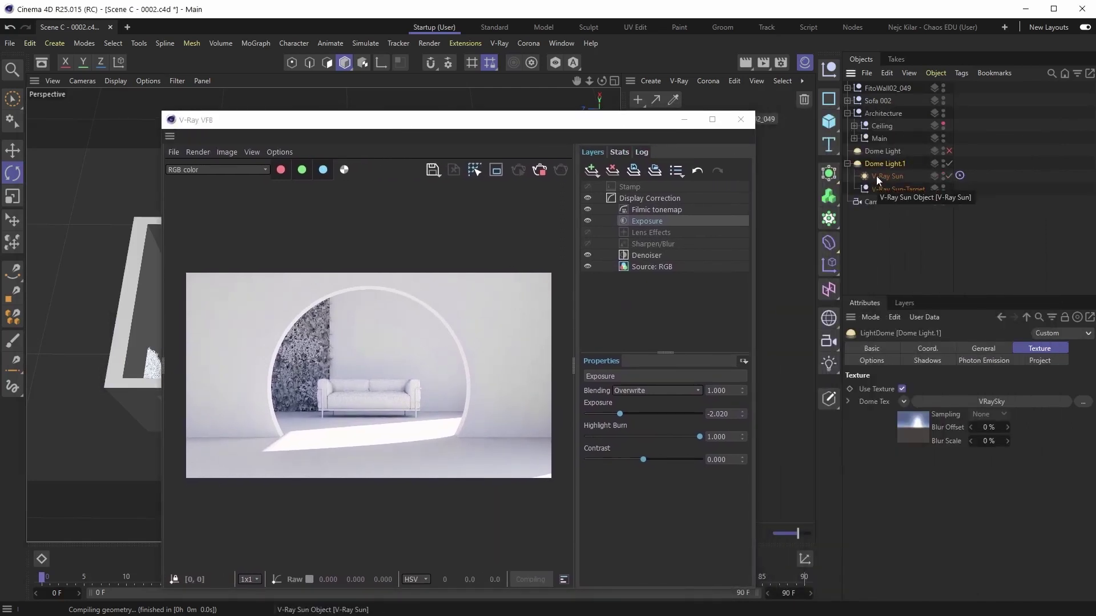
click(878, 178)
drag(391, 125, 708, 115)
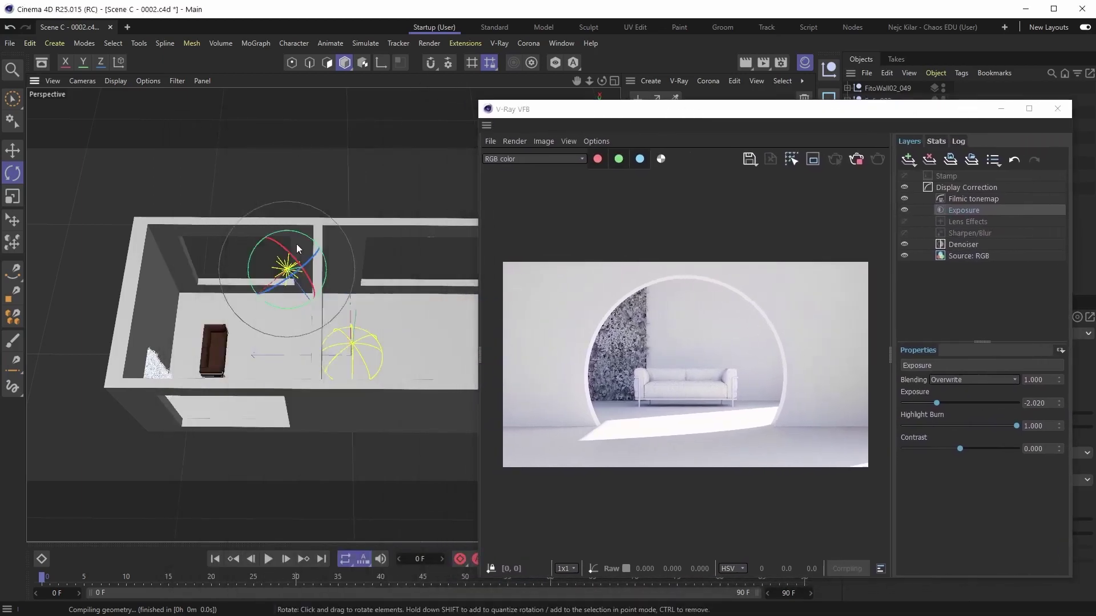
key(e)
alt+drag(389, 300, 335, 279)
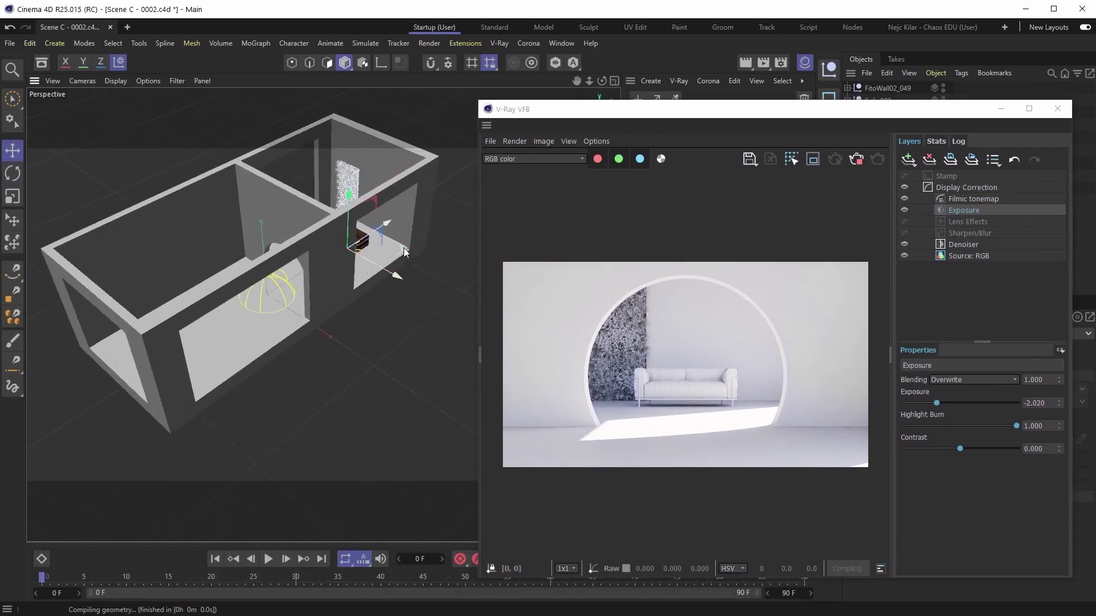
drag(403, 252, 334, 320)
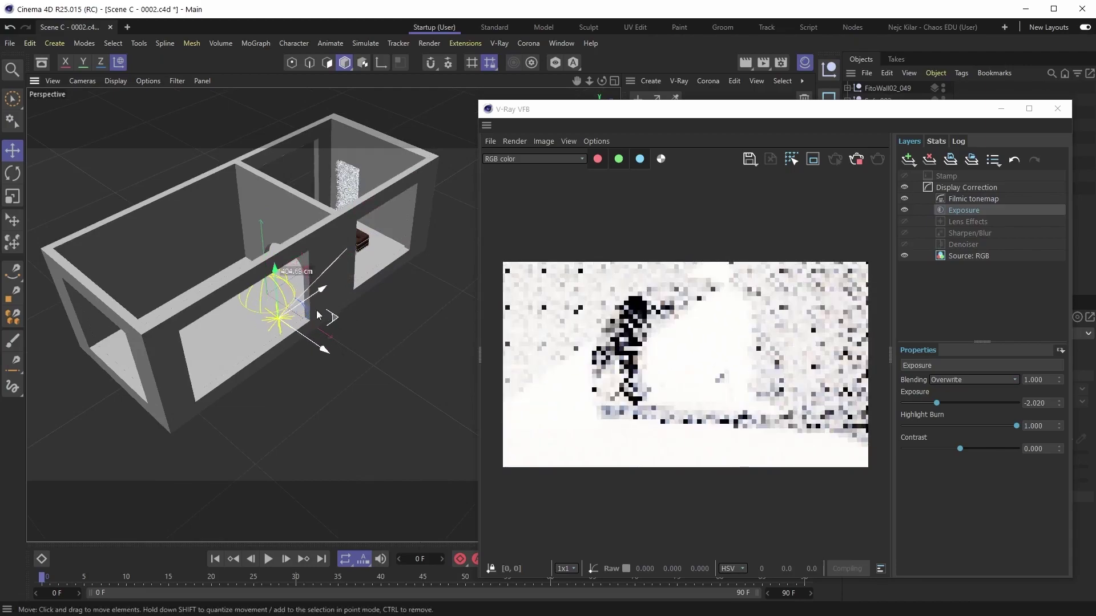
Raise the V-Ray Sun and shift it farther along the outside wall so sunlight falls diagonally behind the sofa
drag(279, 296, 279, 277)
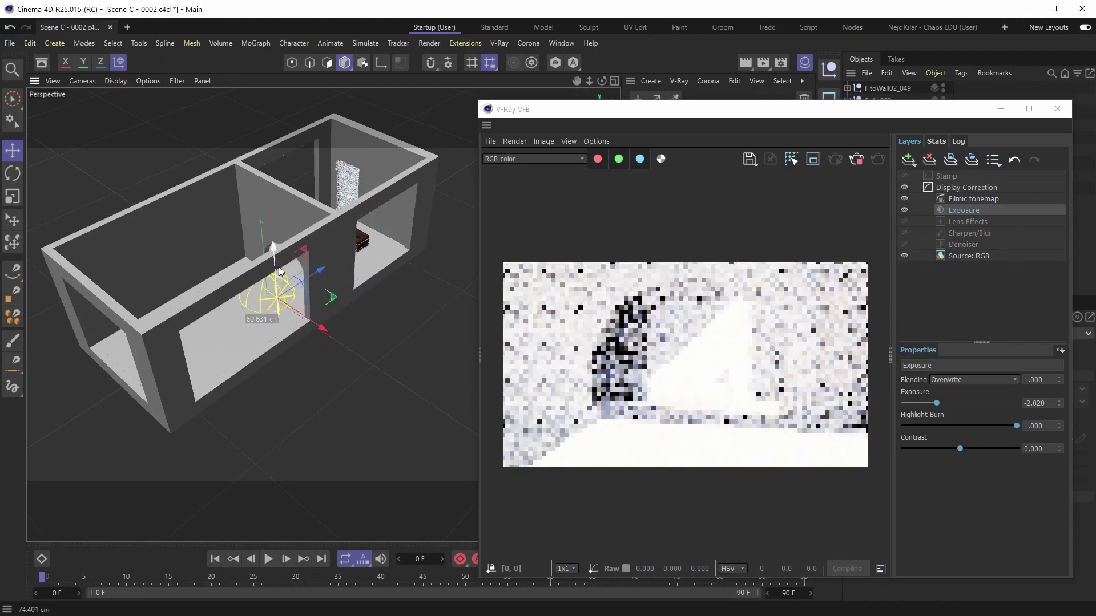
drag(333, 299, 303, 302)
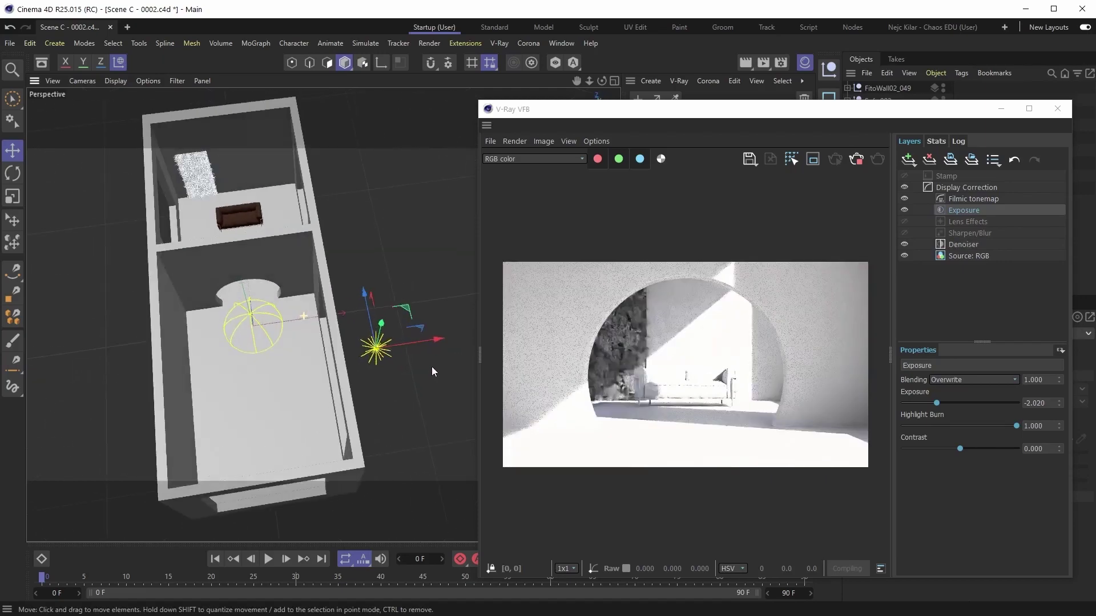
drag(377, 344, 423, 365)
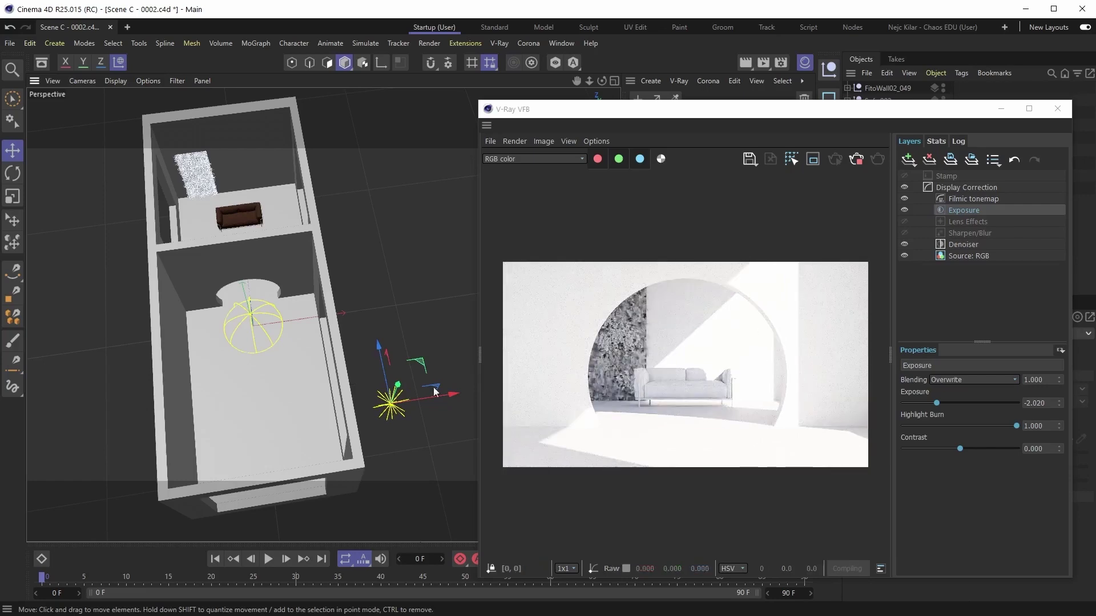
alt+drag(416, 365, 407, 277)
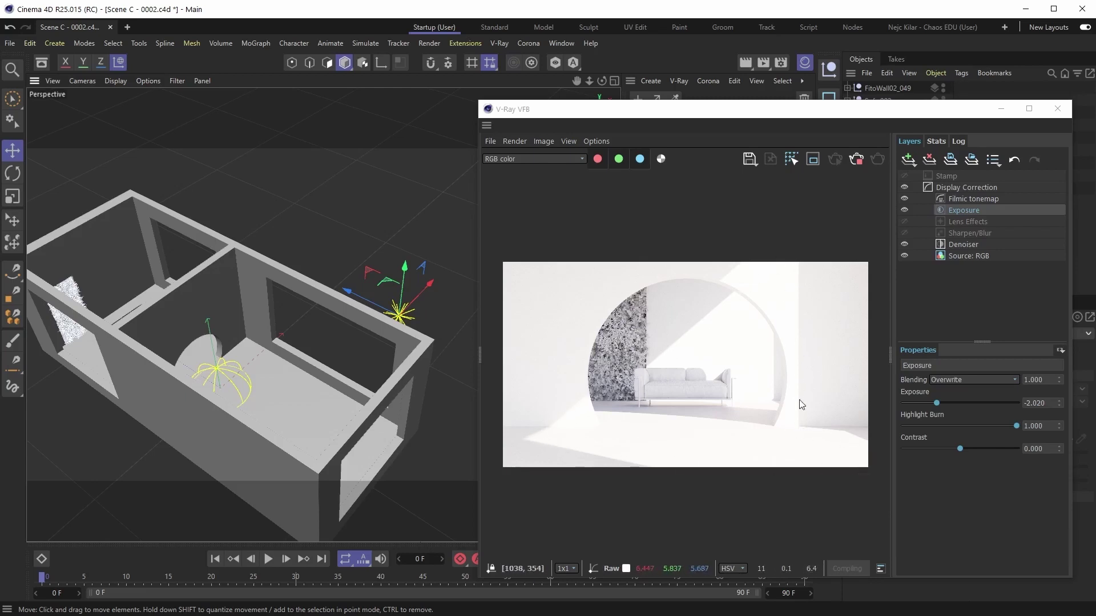
Examine the sunlight and shadow edges on the wall, sofa and plant wall in the frame buffer
drag(701, 117, 242, 97)
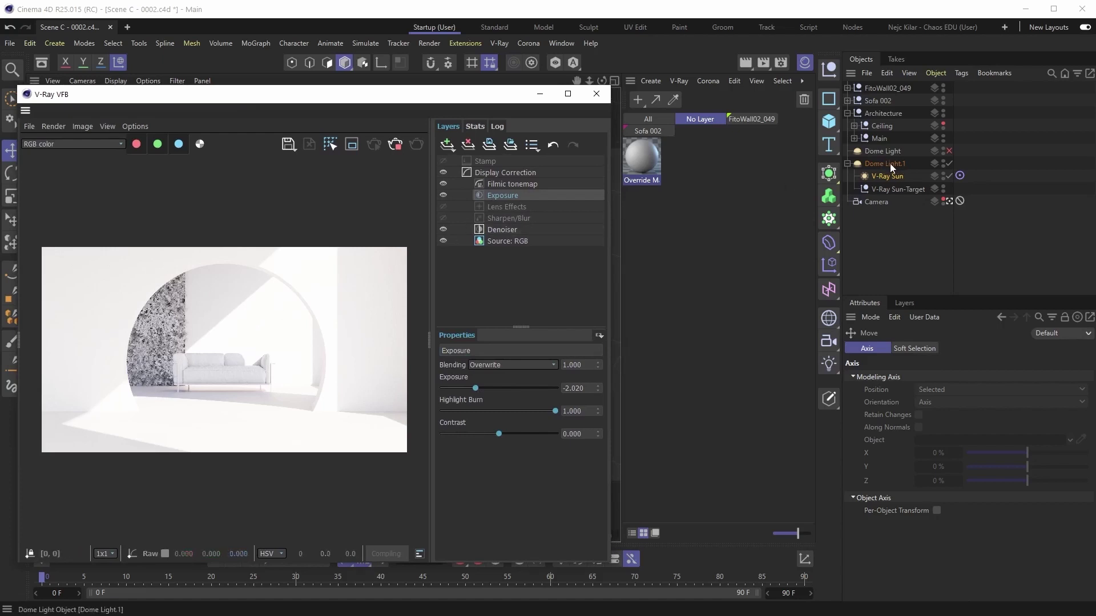
scroll(235, 331, up, 2)
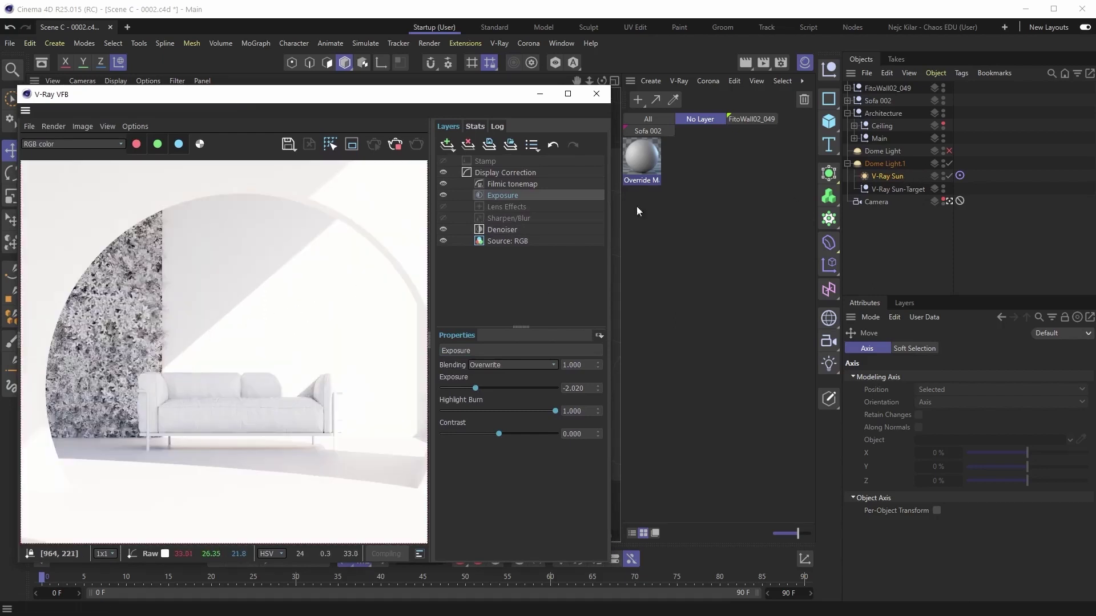
scroll(194, 345, up, 4)
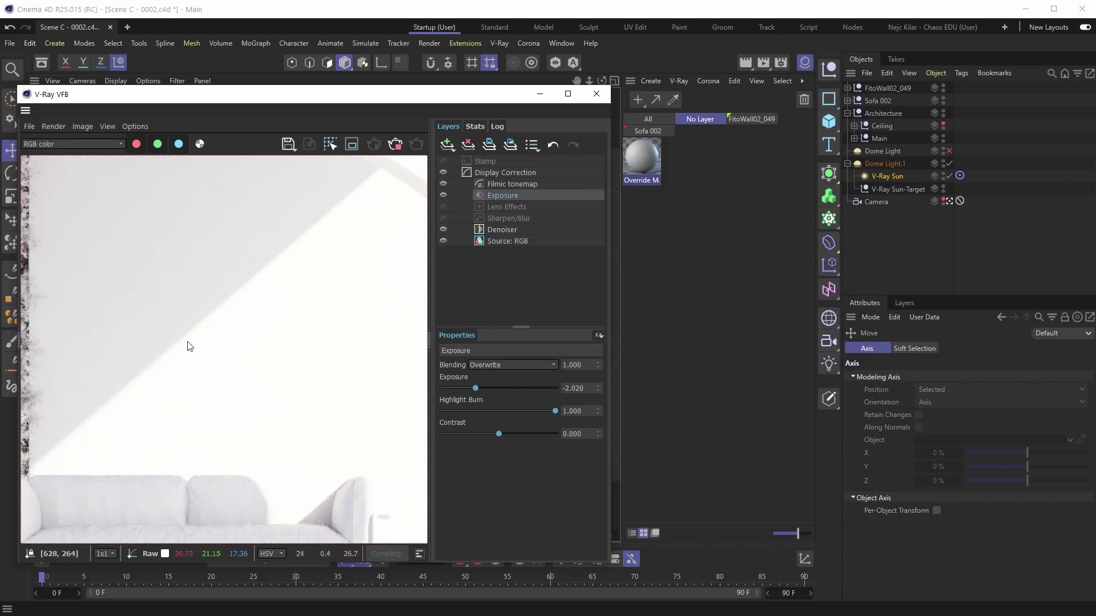
scroll(329, 219, down, 2)
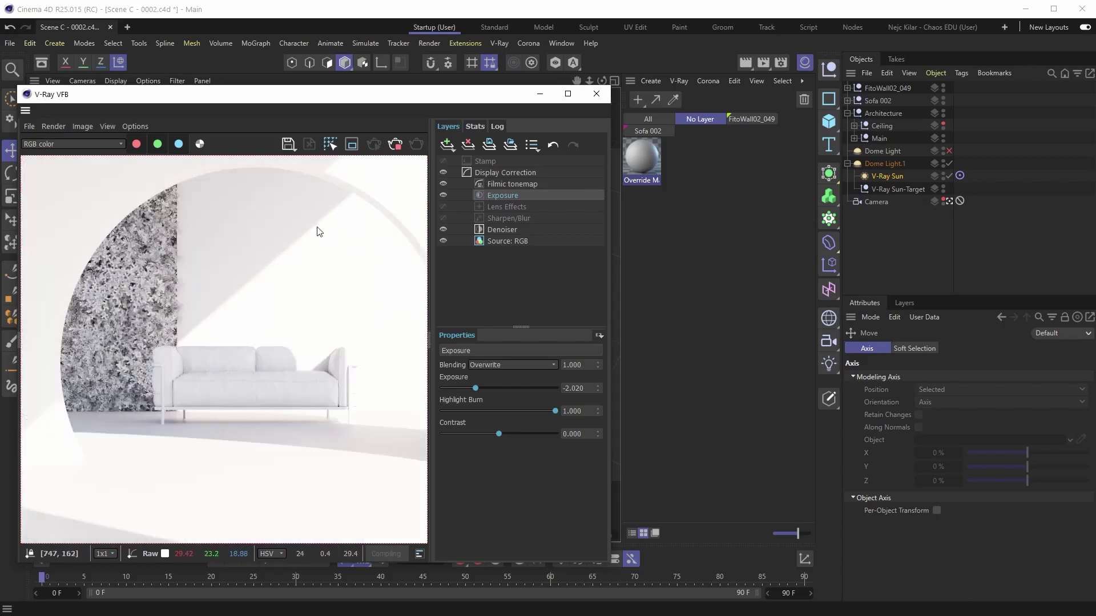
scroll(319, 231, down, 1)
scroll(237, 306, up, 1)
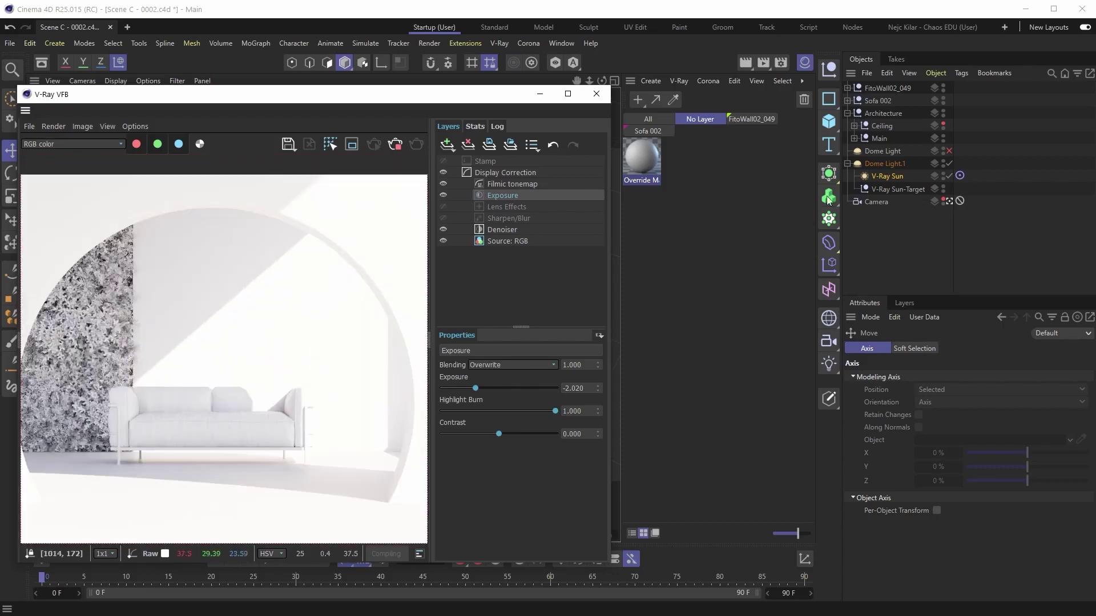
Select the V-Ray Sun and raise its size to 23.9 to test much softer shadows in the render
click(892, 177)
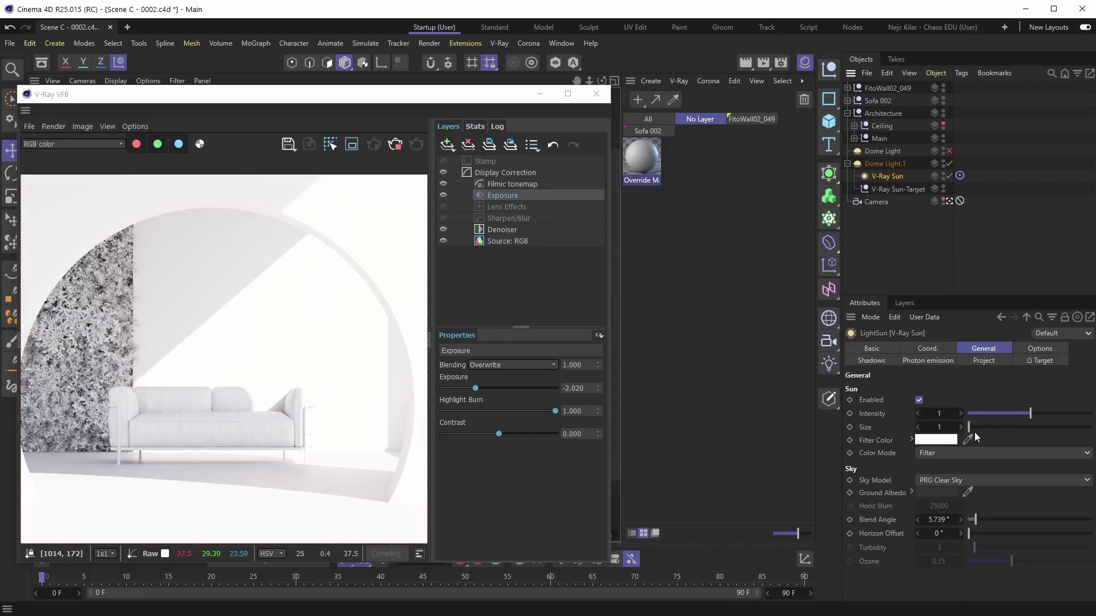
drag(971, 431, 986, 433)
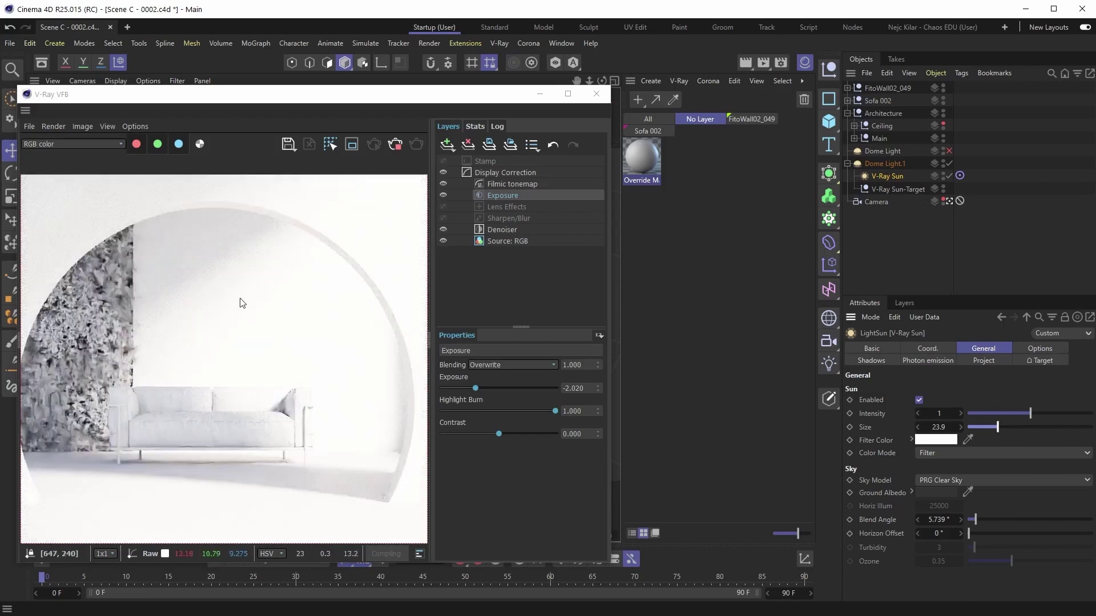
scroll(229, 320, down, 2)
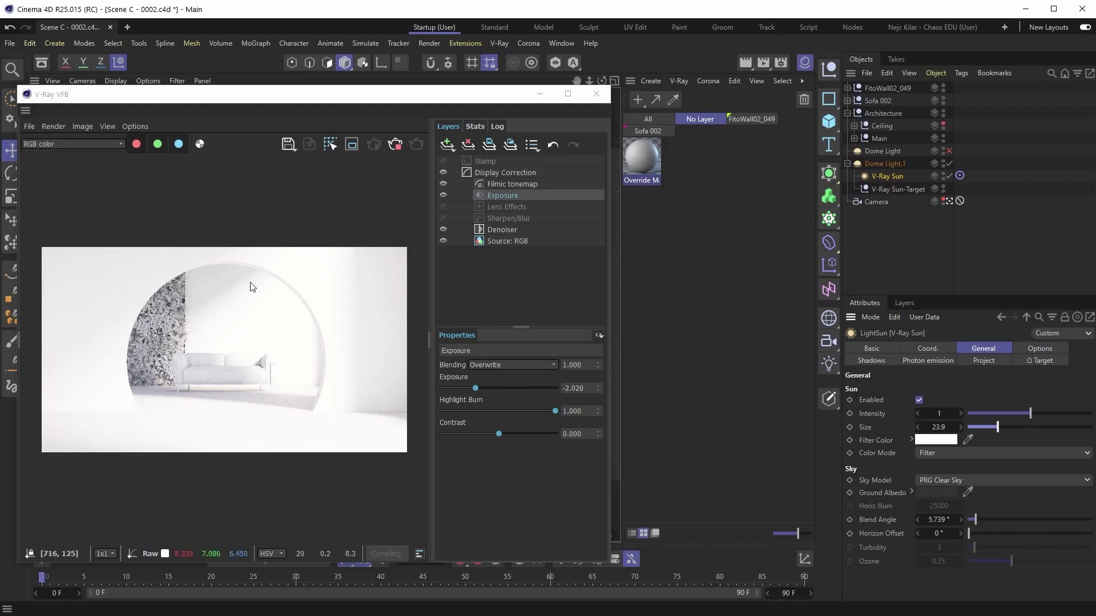
Set the V-Ray Sun's size to 4 and inspect the softened shadow edges around the sofa in the frame buffer
click(942, 427)
text(4)
key(Return)
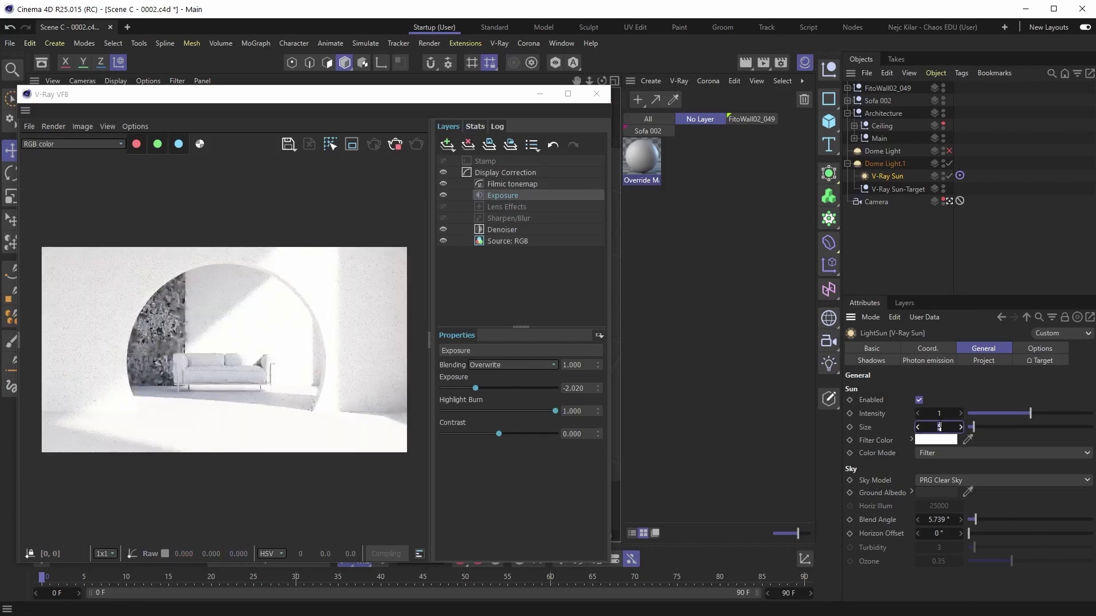
scroll(216, 323, up, 2)
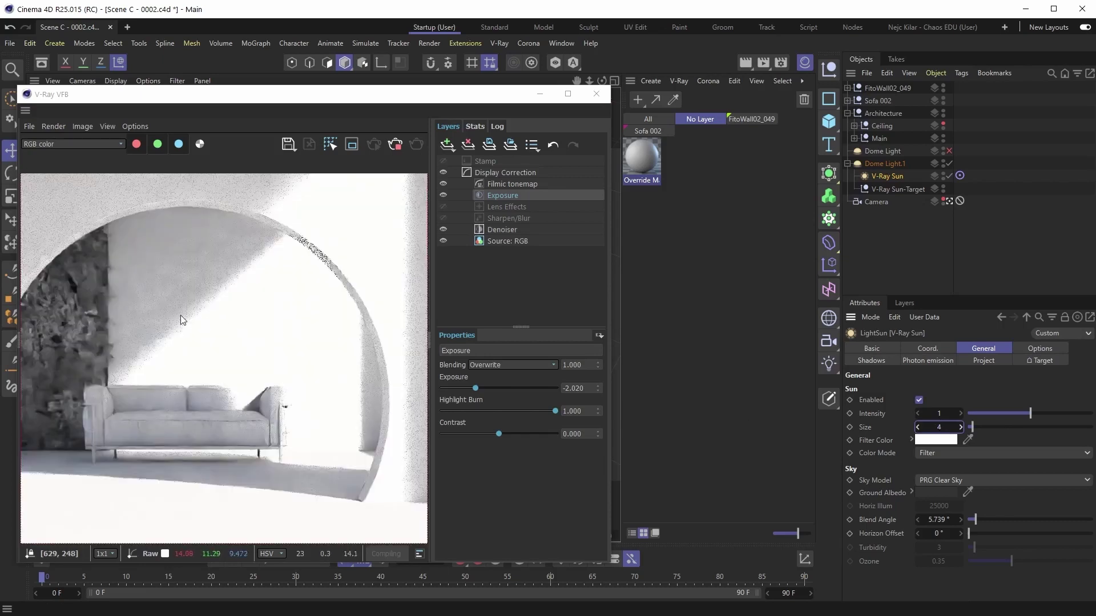
scroll(181, 318, up, 2)
scroll(200, 329, down, 2)
middle_drag(199, 329, 218, 325)
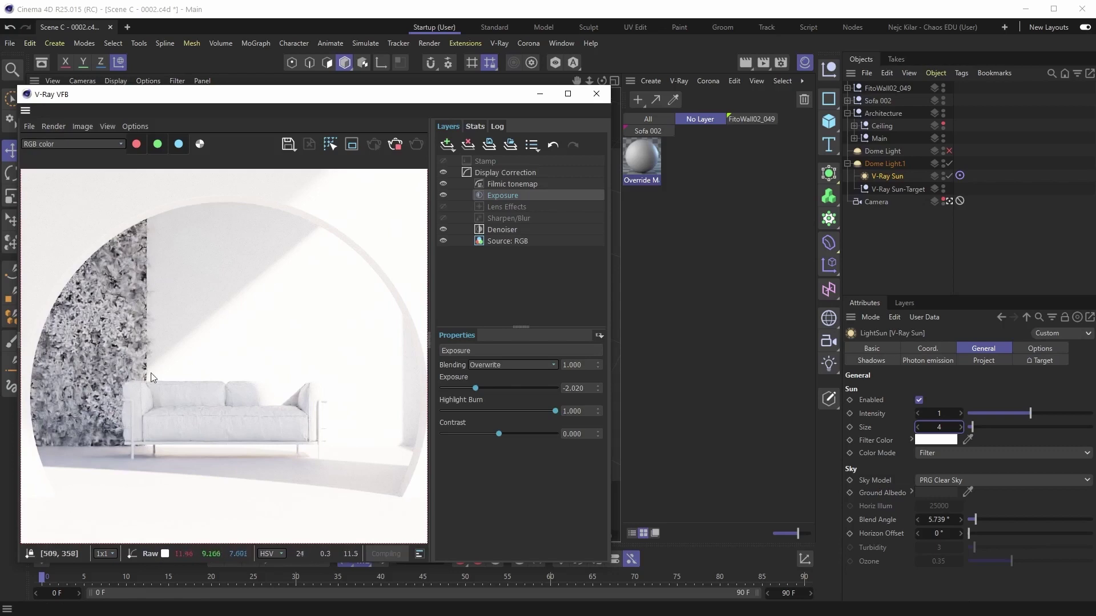
double_click(287, 307)
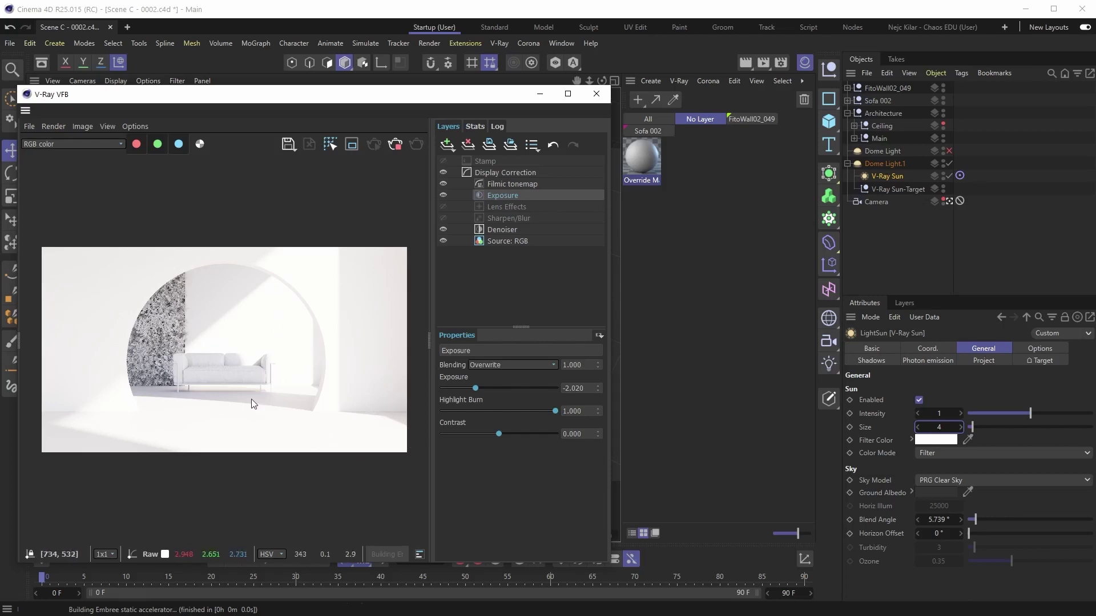
Uncover the perspective view by shrinking the frame buffer, add a plane object and name it Shadow Plane
click(792, 77)
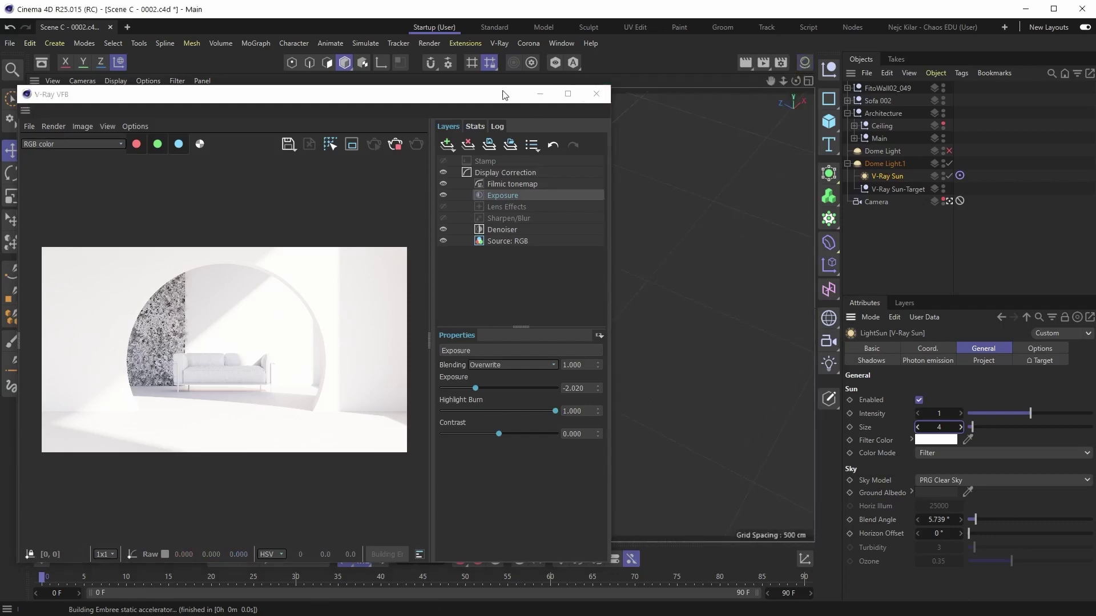
drag(502, 89, 502, 294)
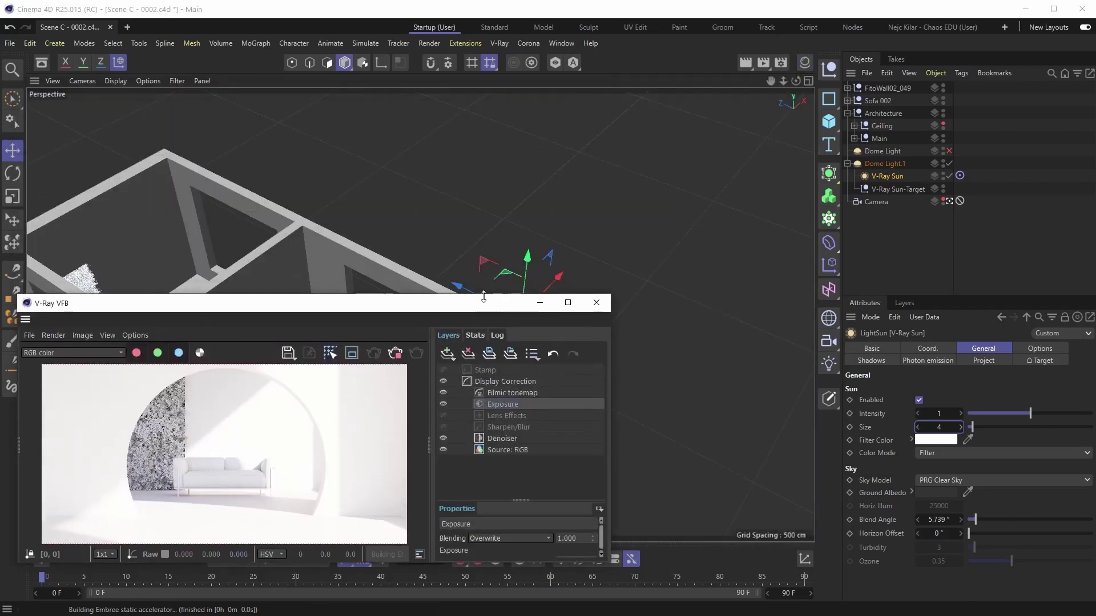
alt+drag(285, 258, 447, 224)
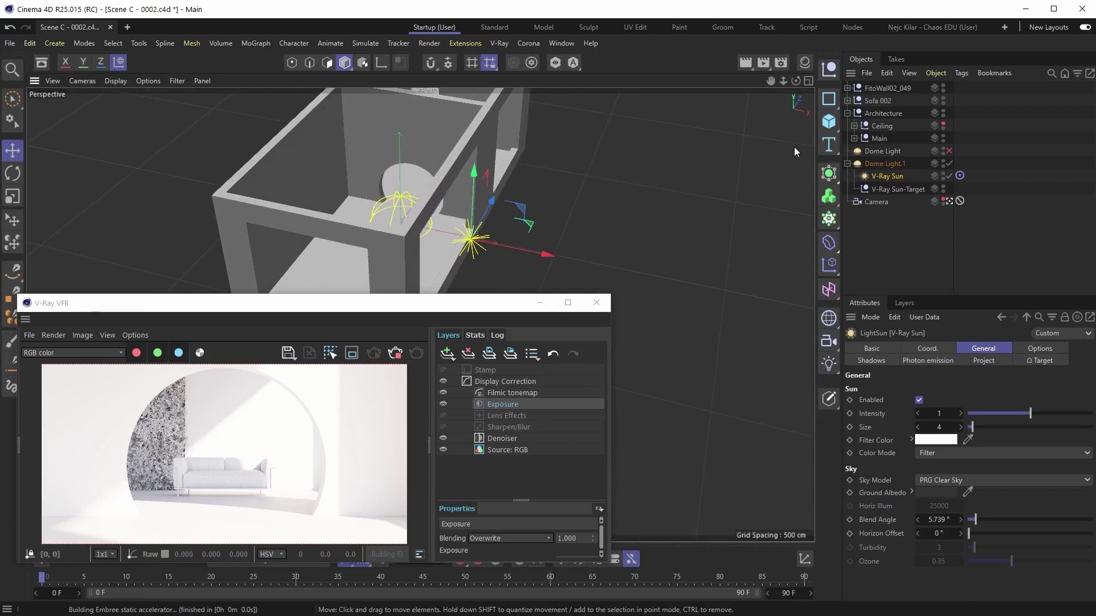
drag(829, 121, 877, 162)
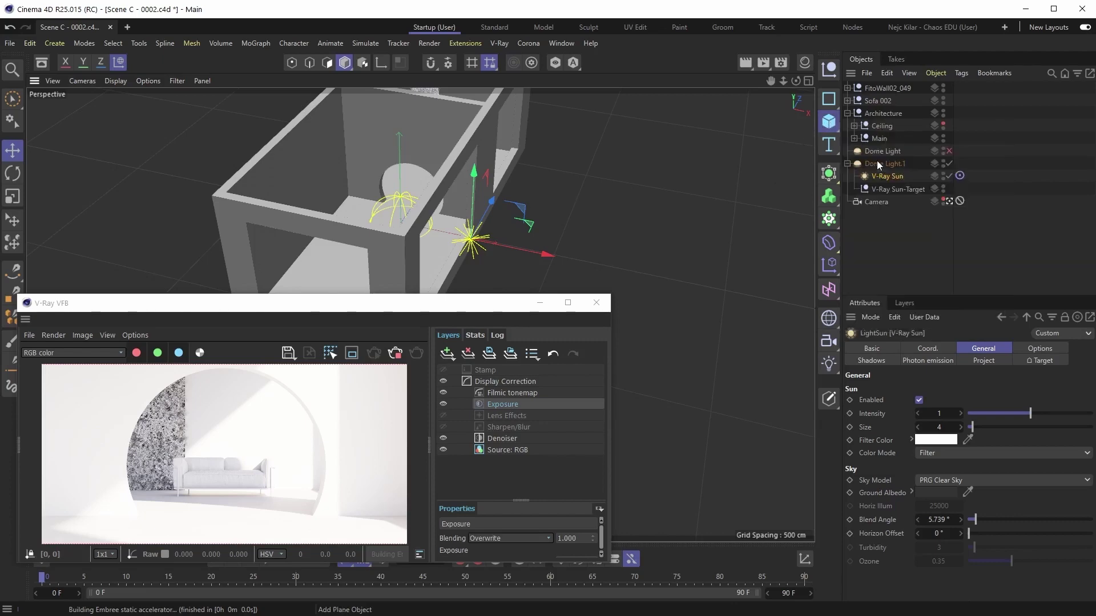
double_click(877, 89)
text(Shado)
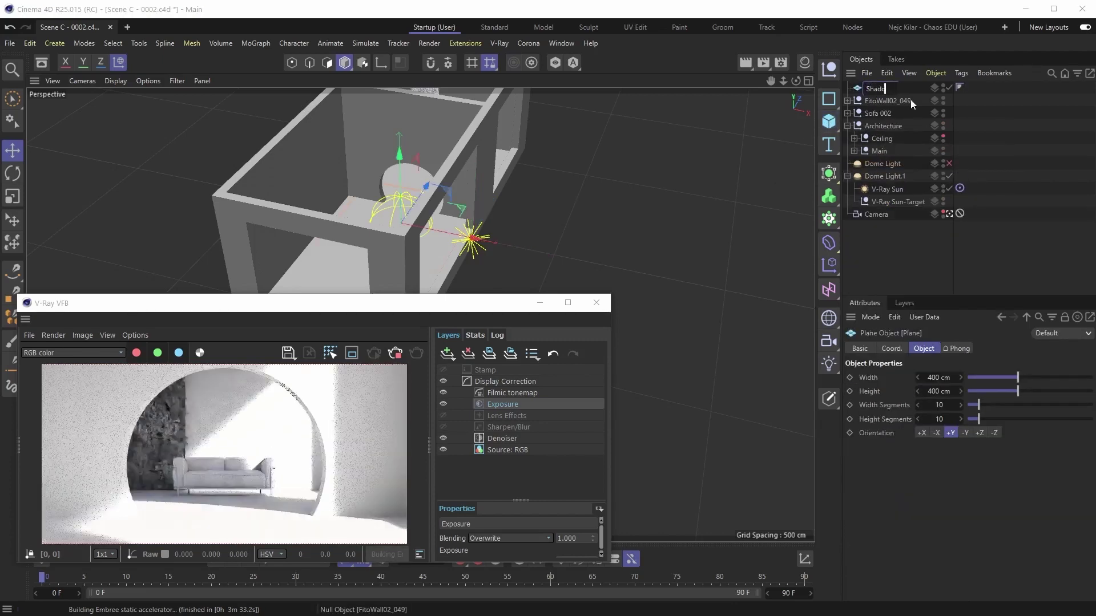
text(w Plane)
key(Return)
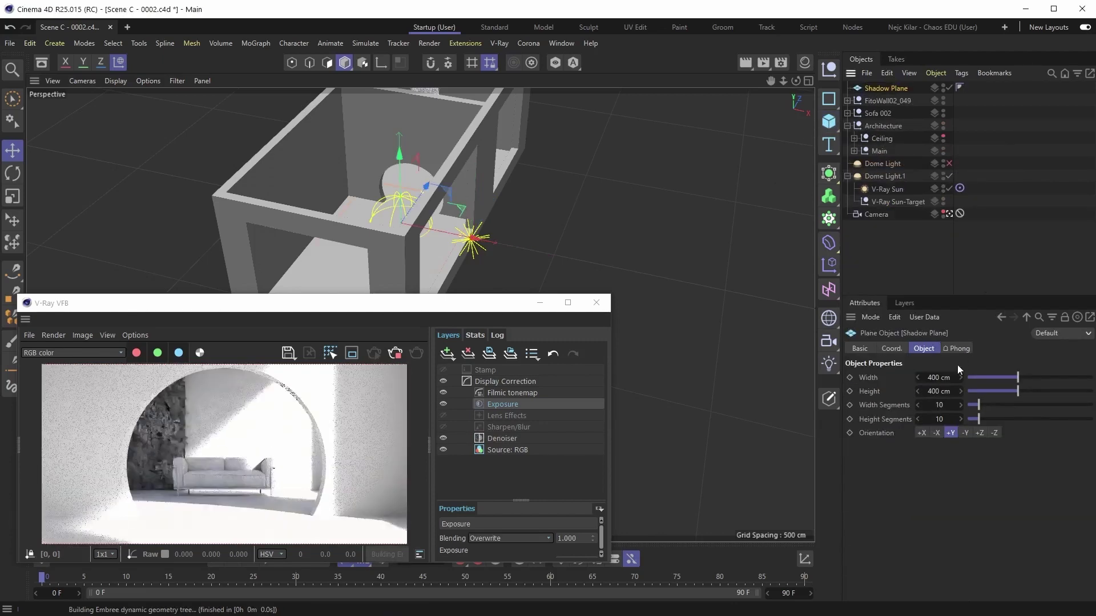
Set the Shadow Plane's width and height to 1500 cm each
click(939, 377)
text(1500)
click(942, 392)
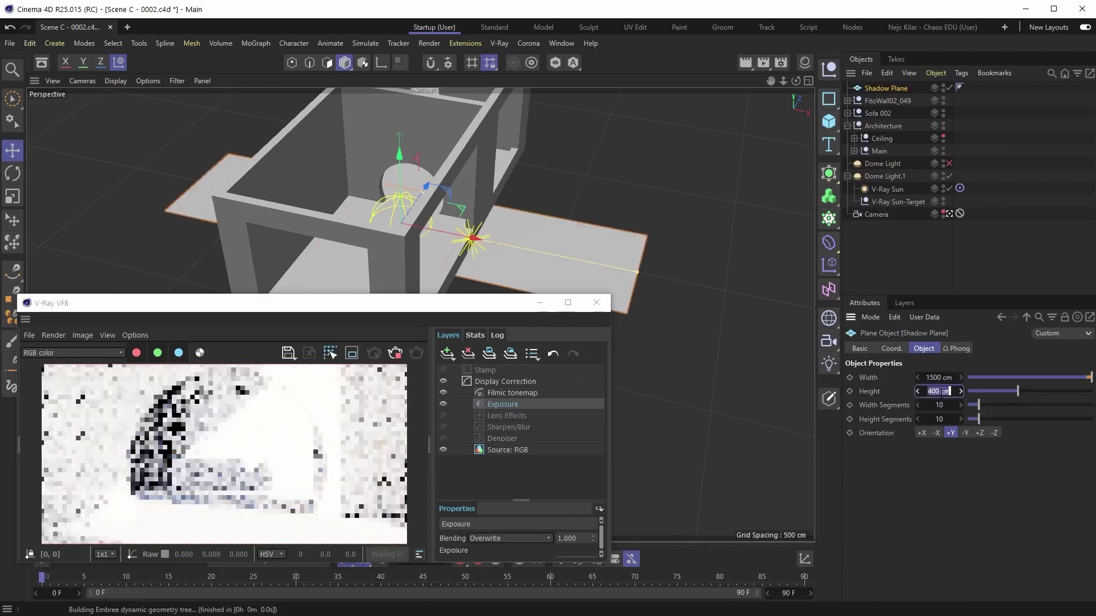
text(1500)
key(Return)
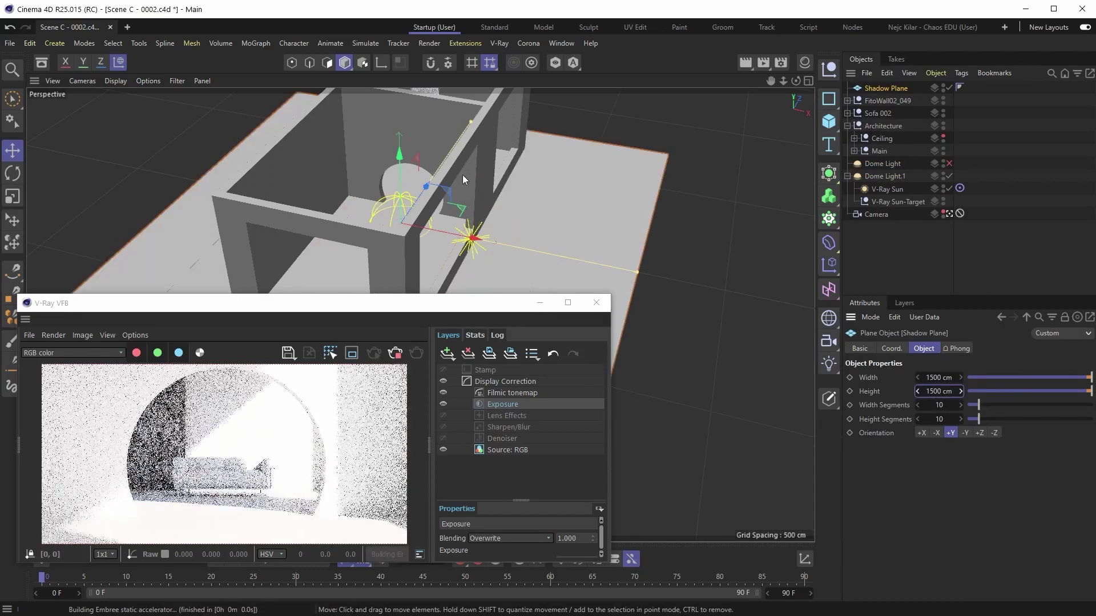
Rotate the Shadow Plane upright and move it outside the building, between the window wall and the V-Ray Sun
scroll(447, 192, down, 5)
alt+drag(412, 224, 446, 177)
scroll(466, 179, up, 2)
key(r)
key(e)
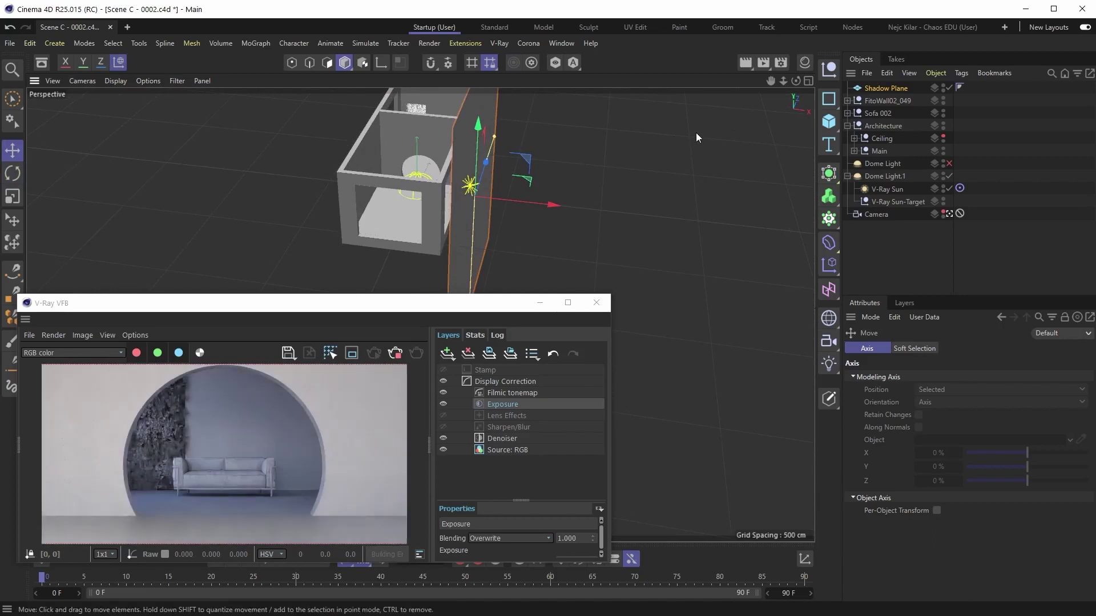
Create a new V-Ray Material and name it Shadow Plane
click(805, 62)
click(678, 81)
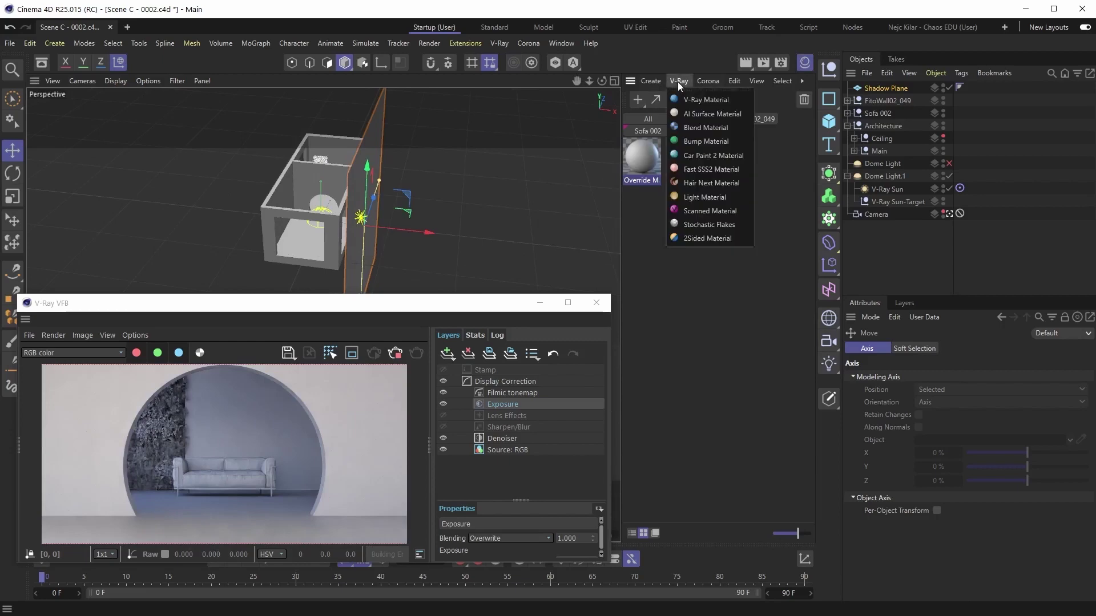
click(689, 101)
double_click(639, 180)
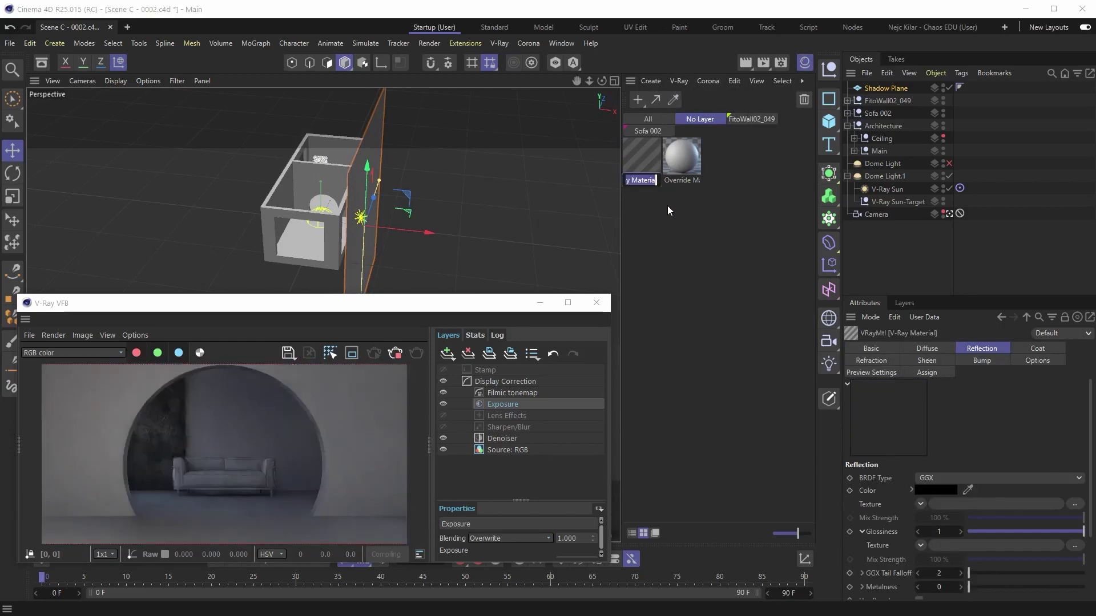
text(Shadow P)
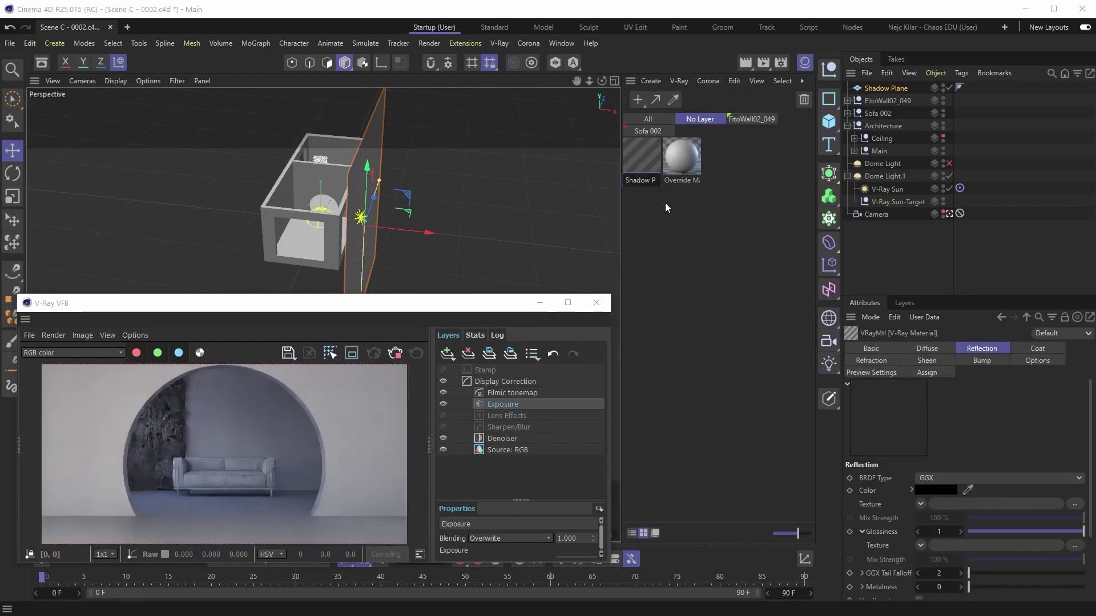
key(Return)
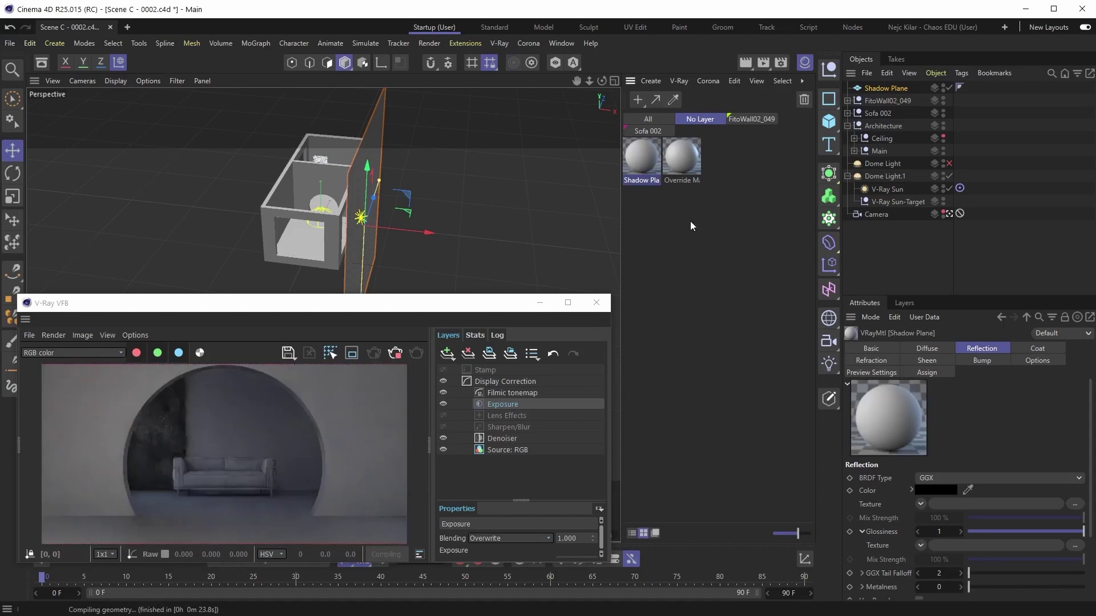
Show the Shadow Plane material's opacity settings and switch to the Tex folder in File Explorer
click(927, 350)
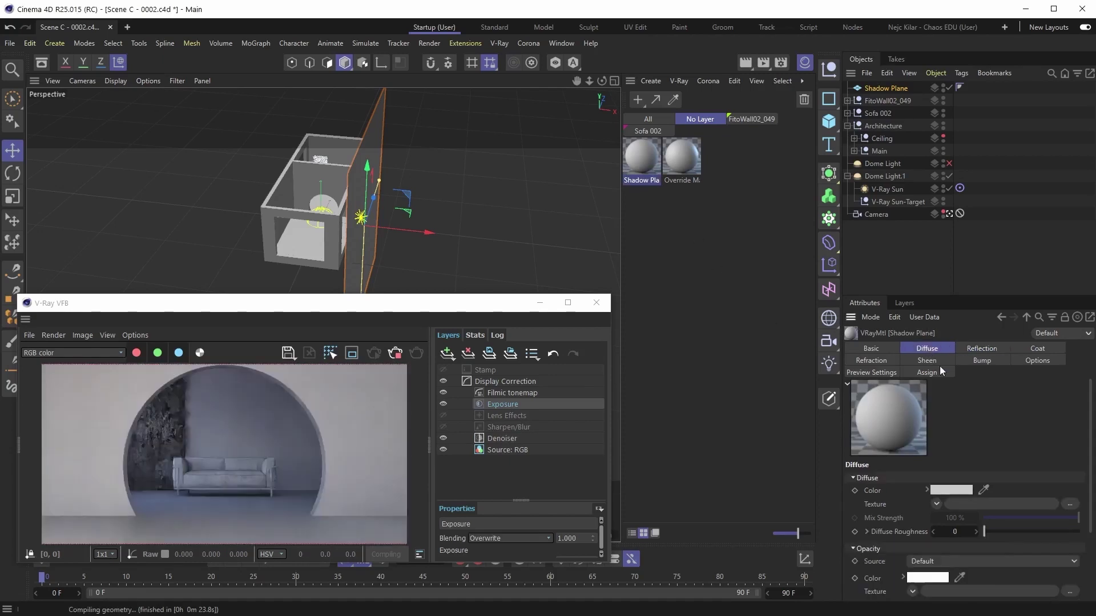
scroll(995, 454, down, 3)
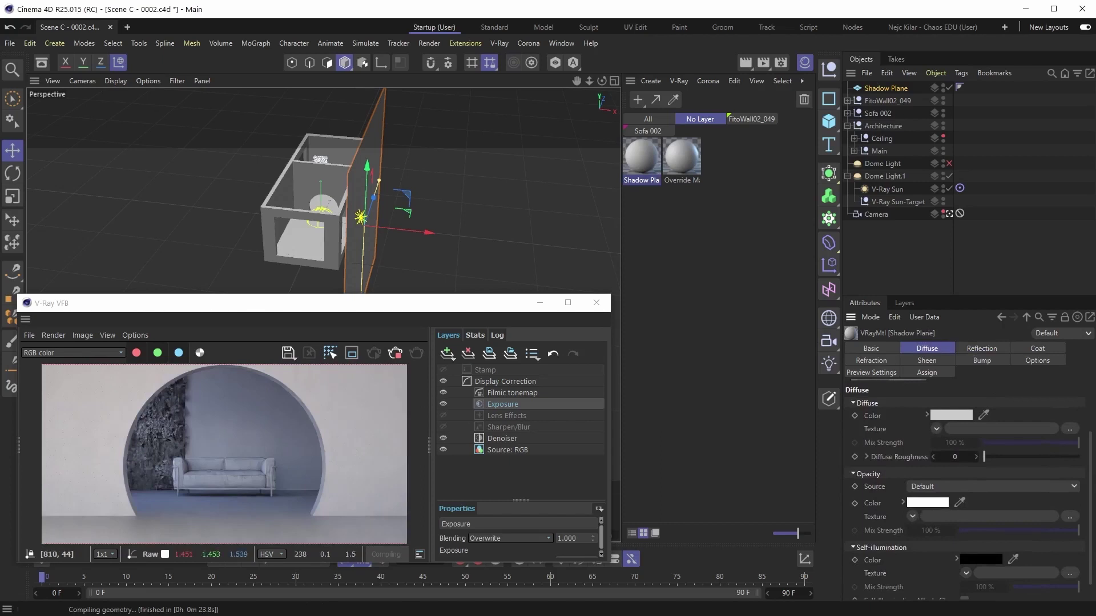
key(alt+Tab)
drag(337, 133, 509, 90)
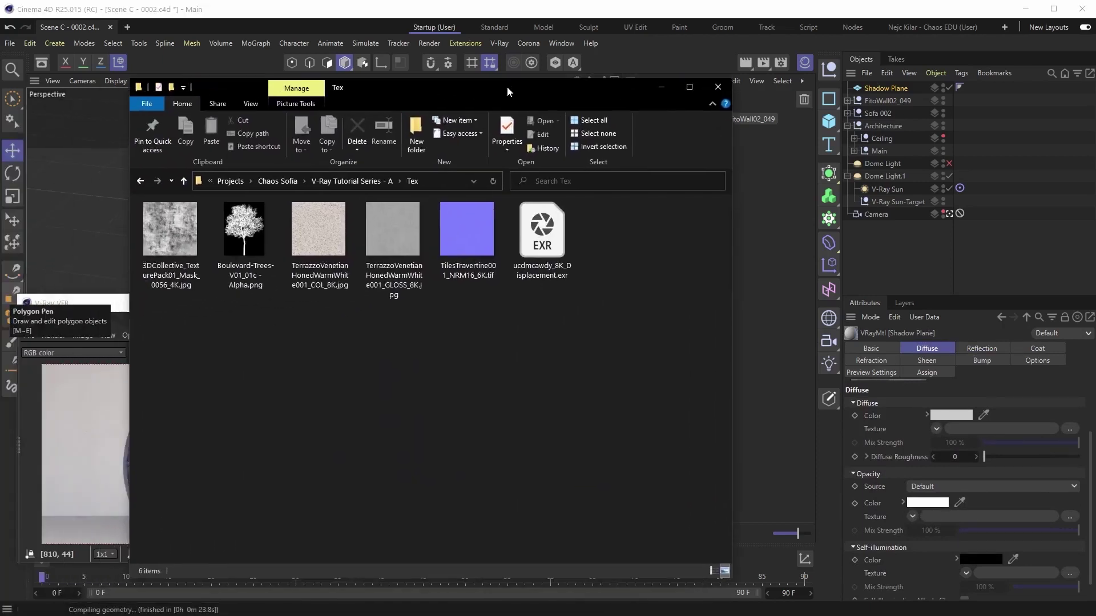
Preview Boulevard-Trees-V01_01c - Alpha.png, examining the tree's branches and overall silhouette, and close the preview
click(245, 234)
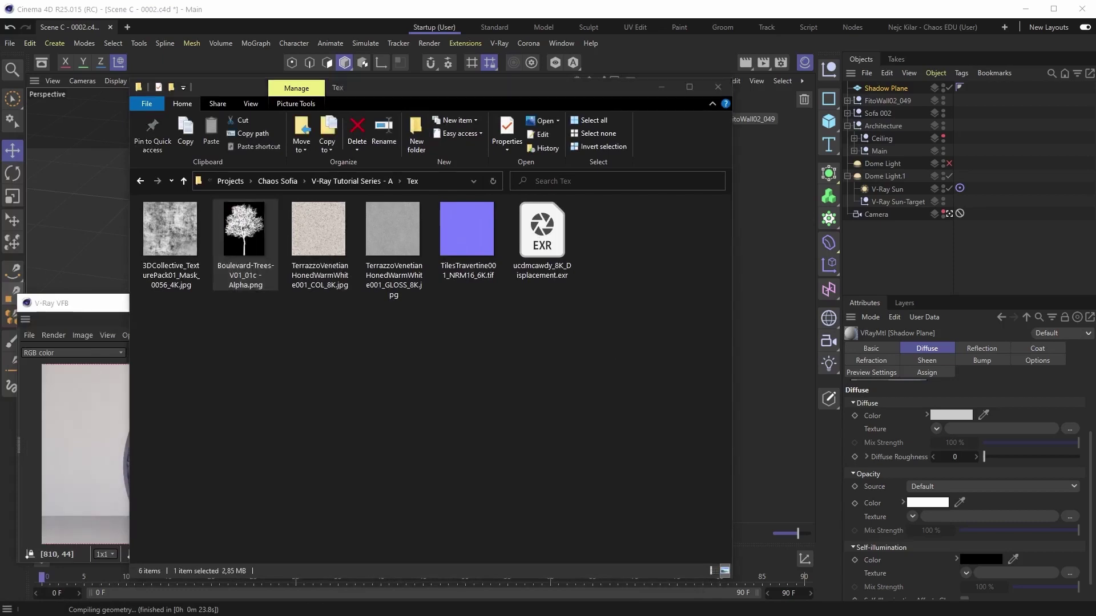
scroll(264, 285, up, 5)
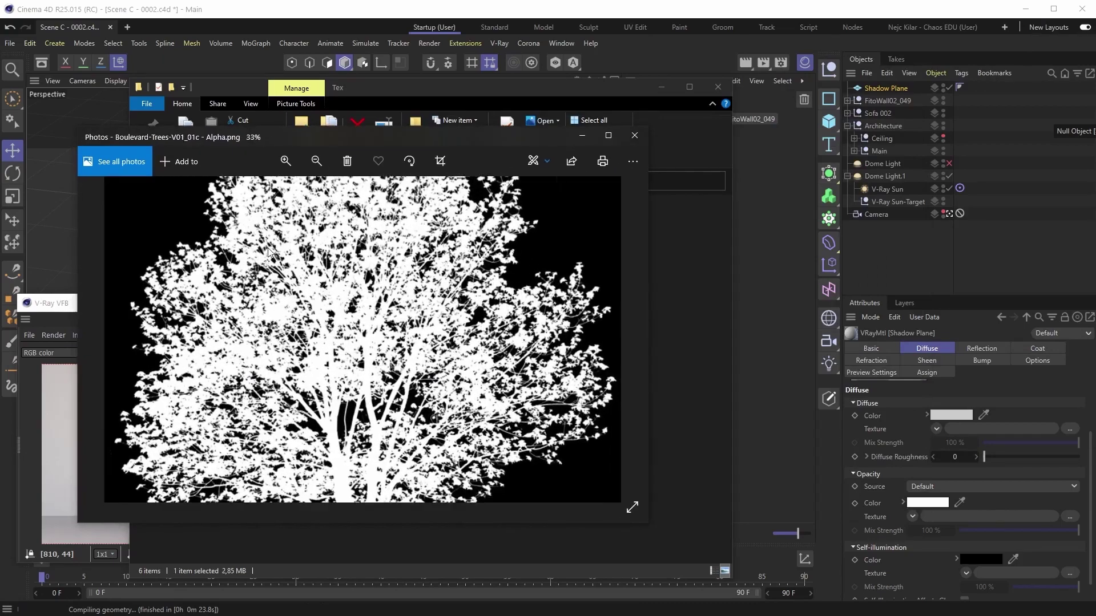
scroll(342, 268, up, 2)
scroll(471, 235, down, 5)
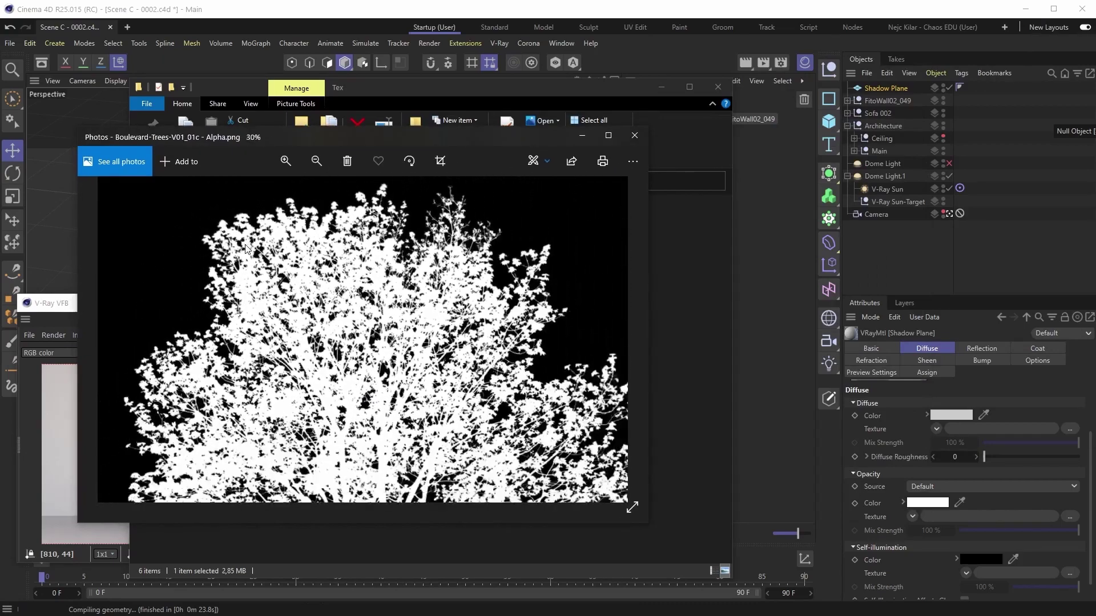
scroll(462, 285, down, 2)
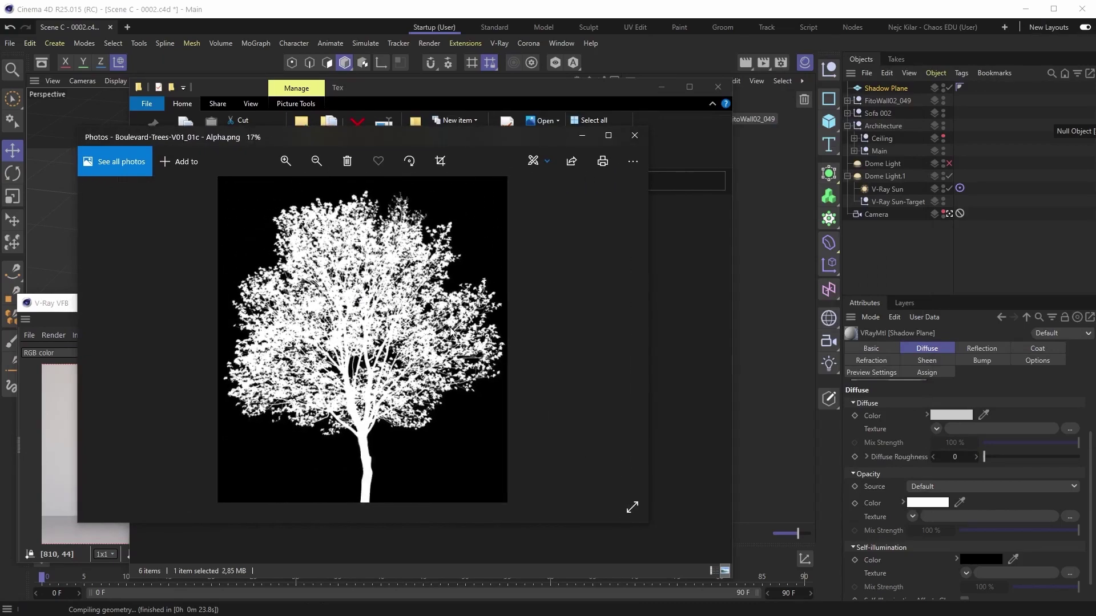
click(633, 137)
Assign Boulevard-Trees-V01_01c - Alpha.png from the Tex folder as the Shadow Plane material's opacity texture
drag(578, 91, 529, 75)
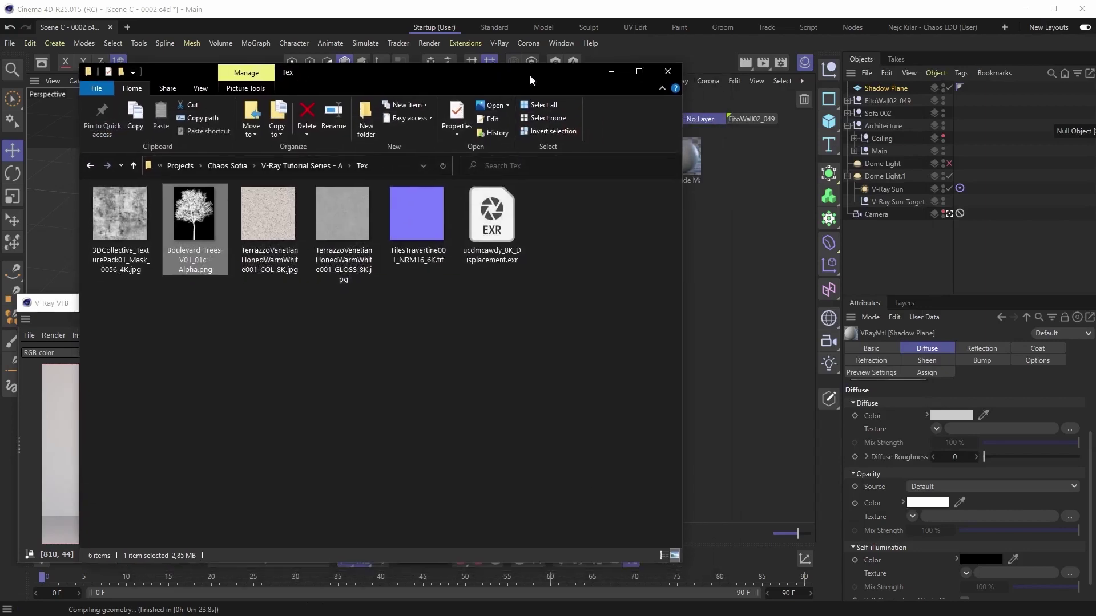
drag(203, 210, 954, 512)
click(611, 71)
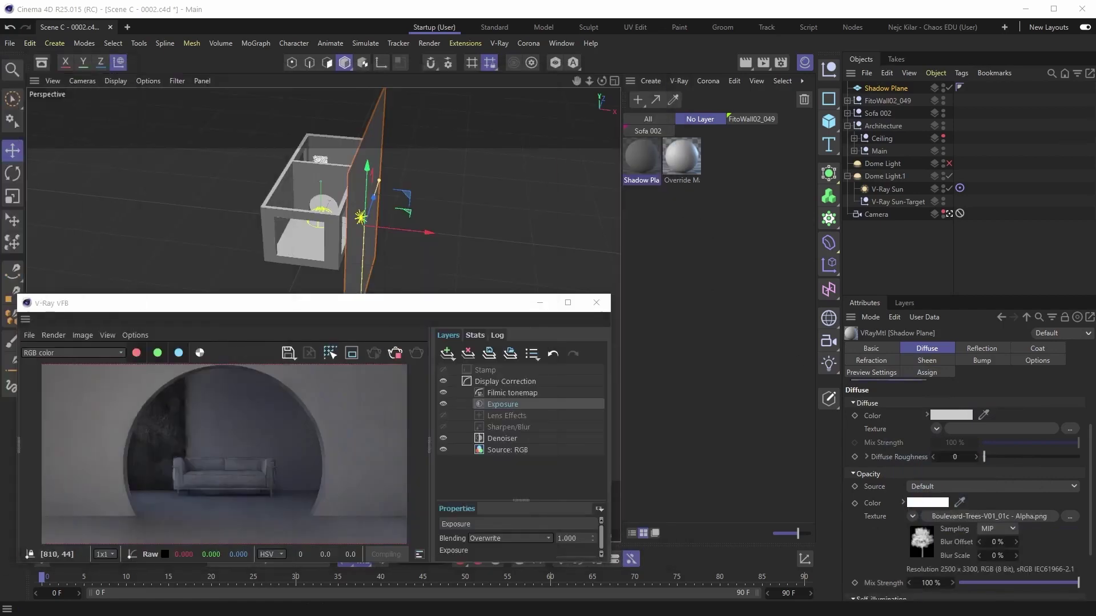
Convert the Shadow Plane material's opacity texture to a VRayBitmap shader
click(912, 516)
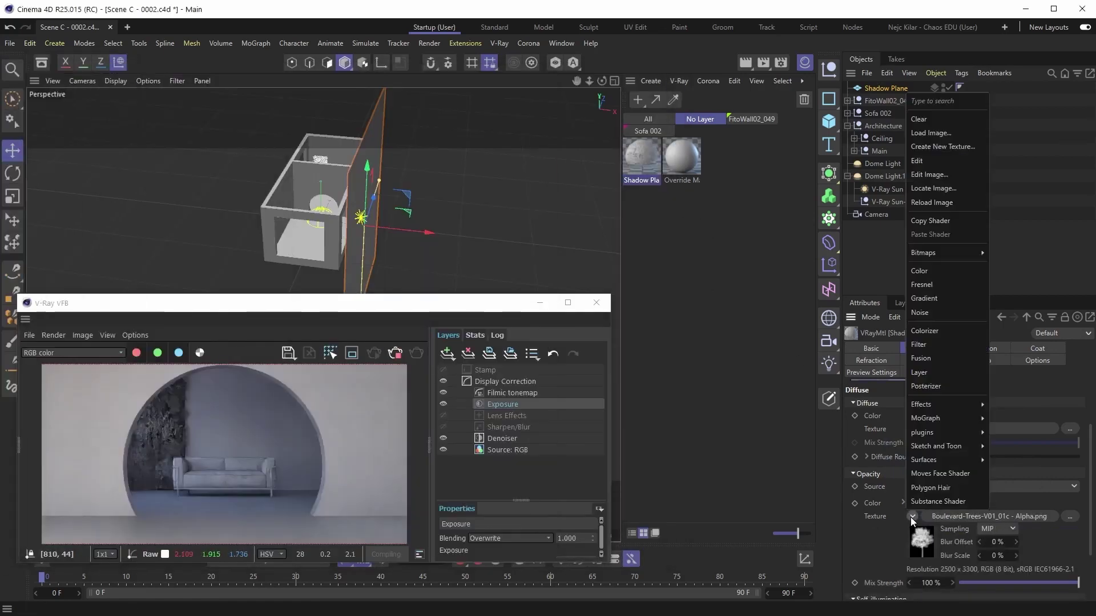
mouse_move(944, 433)
mouse_move(1000, 445)
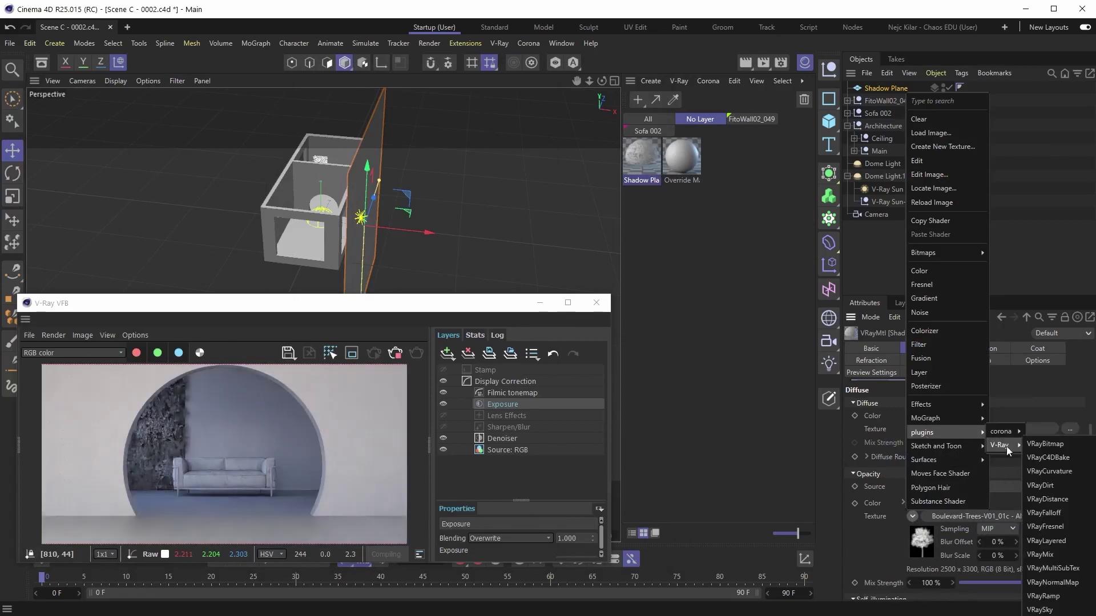
click(1040, 446)
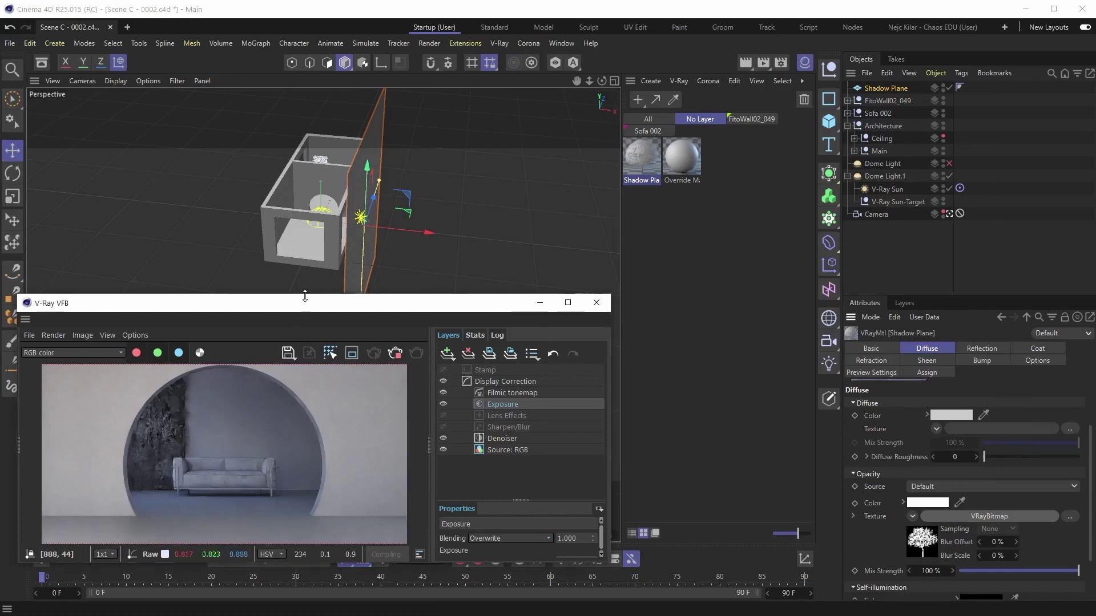
Open the Material Override render settings and apply the Shadow Plane material to the Shadow Plane object
drag(305, 296, 305, 211)
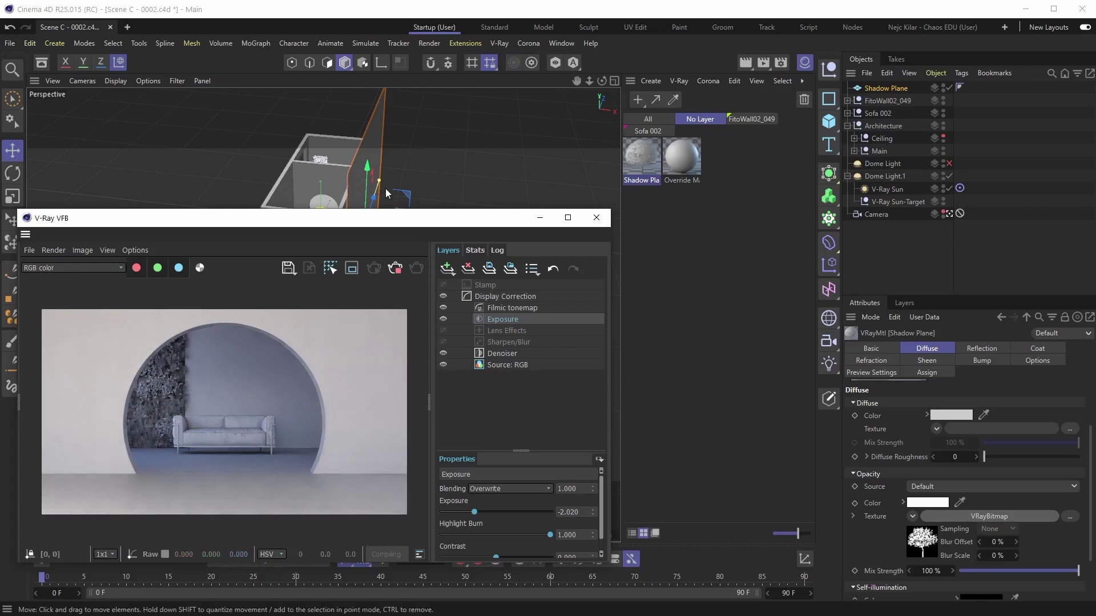
mouse_move(387, 193)
alt+mouse_down()
mouse_move(355, 152)
mouse_move(330, 165)
mouse_move(436, 159)
mouse_move(359, 166)
mouse_move(388, 171)
alt+mouse_up()
click(782, 63)
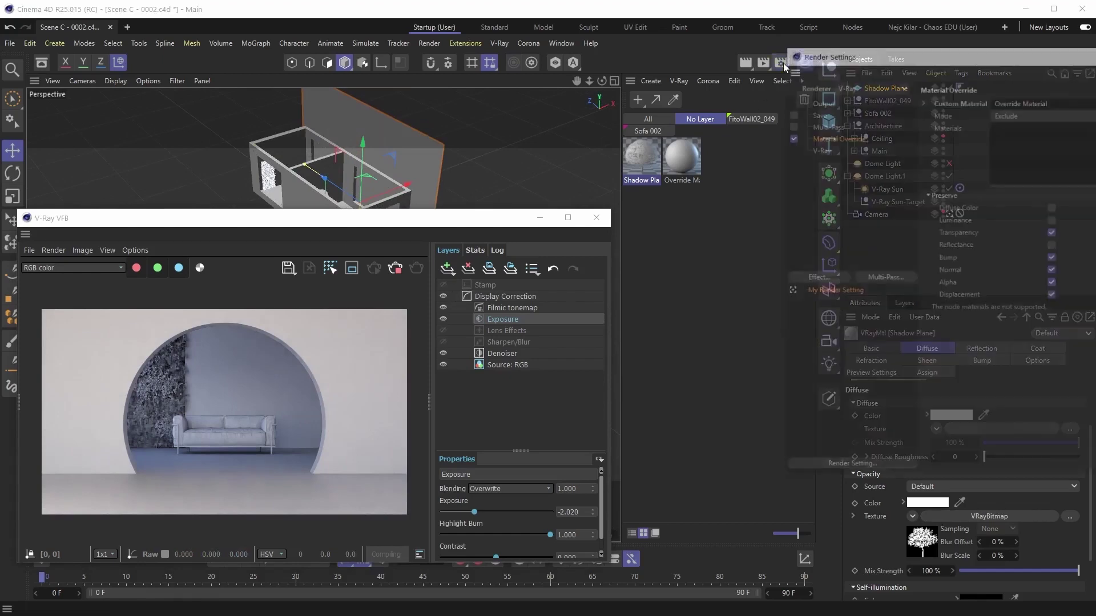
drag(896, 60, 432, 66)
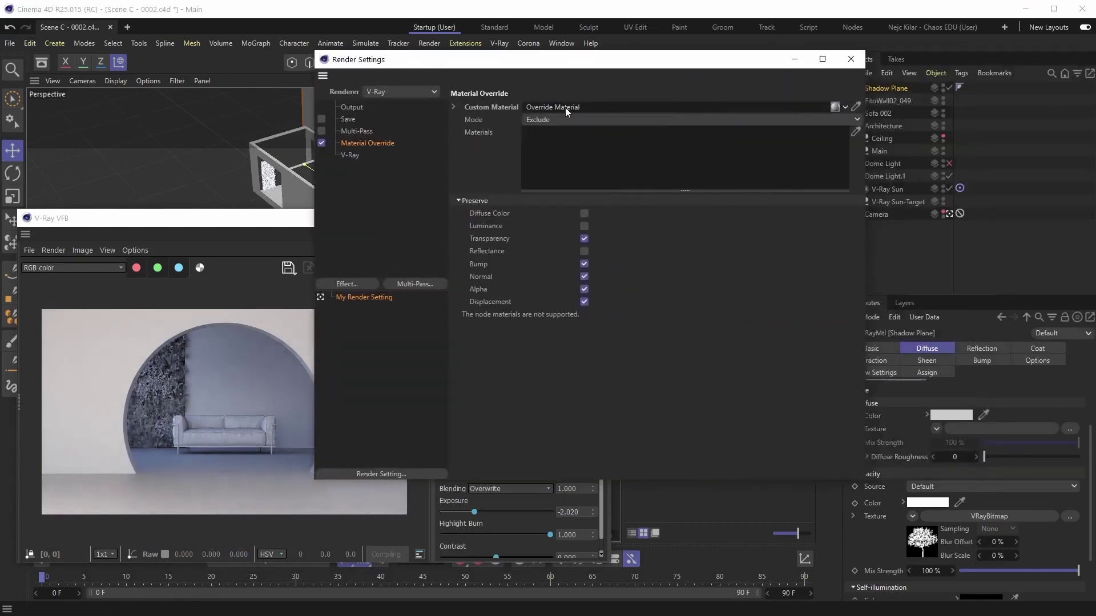
drag(527, 65, 289, 212)
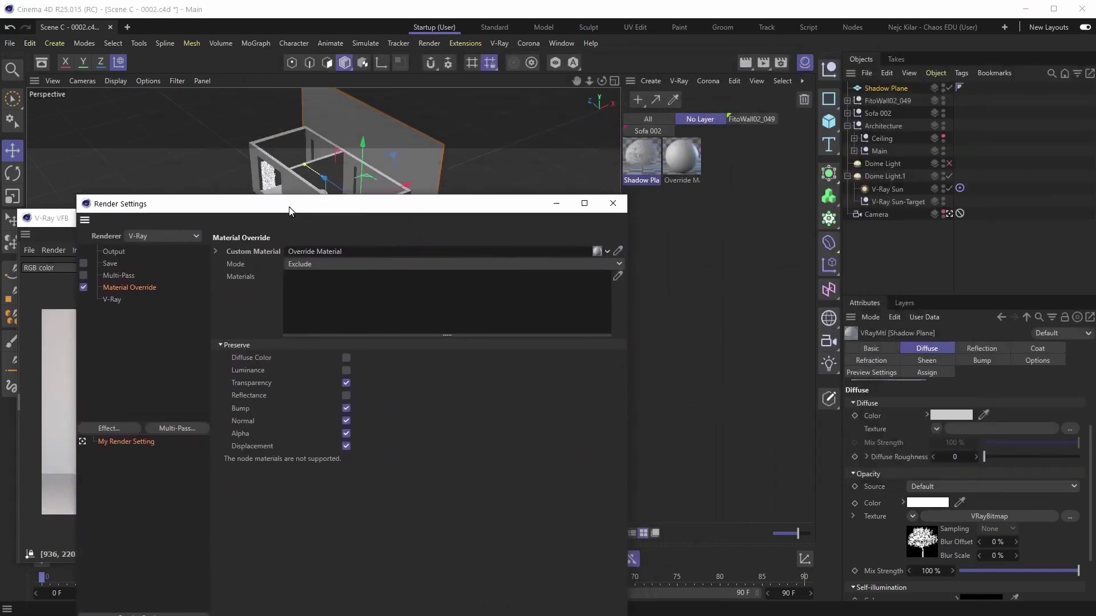
drag(370, 205, 339, 169)
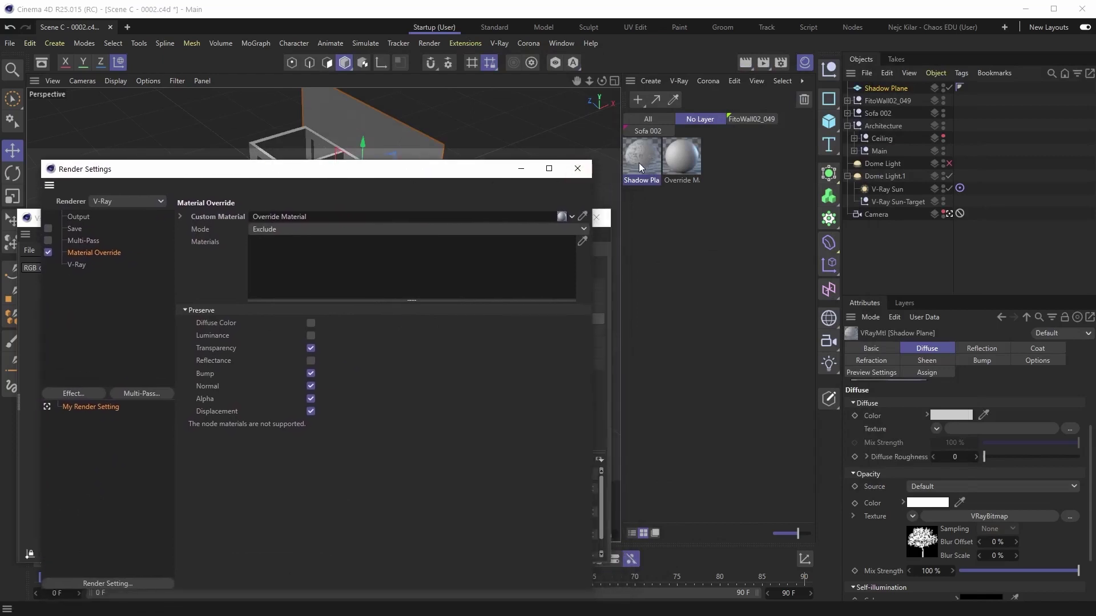
drag(638, 166, 876, 86)
Stop the interactive render and add the Shadow Plane material to the Material Override's list of excluded materials
drag(442, 175, 755, 169)
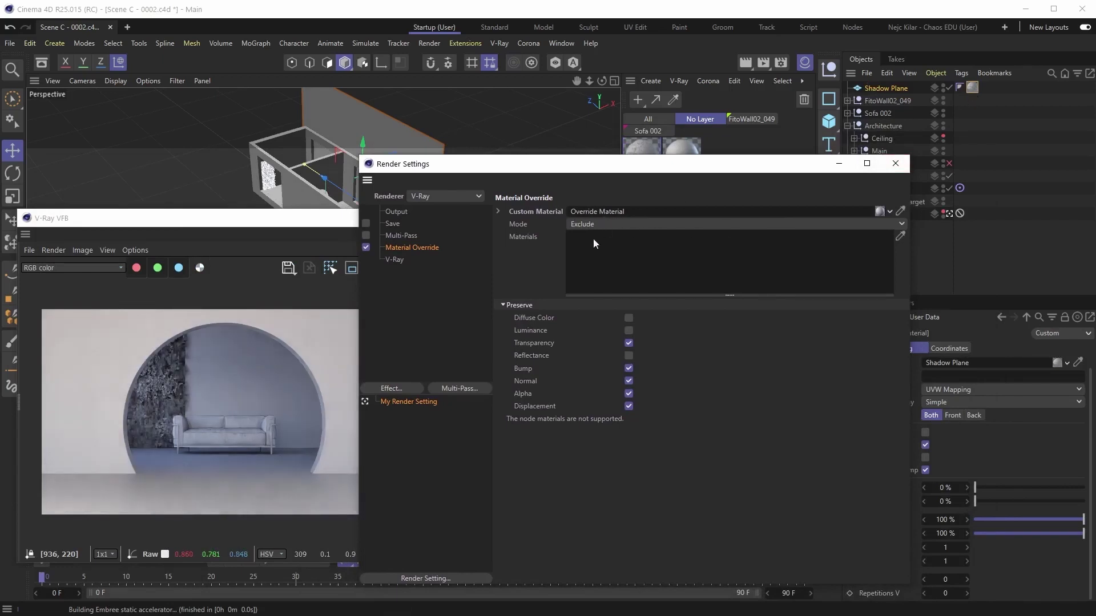
drag(497, 164, 606, 161)
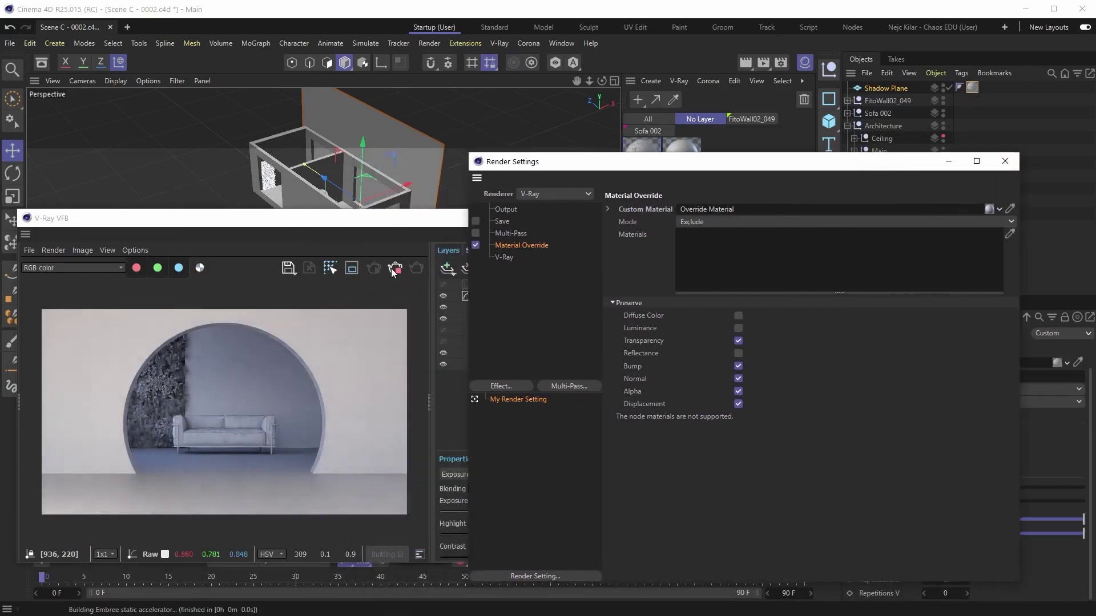
click(393, 272)
drag(829, 165, 444, 178)
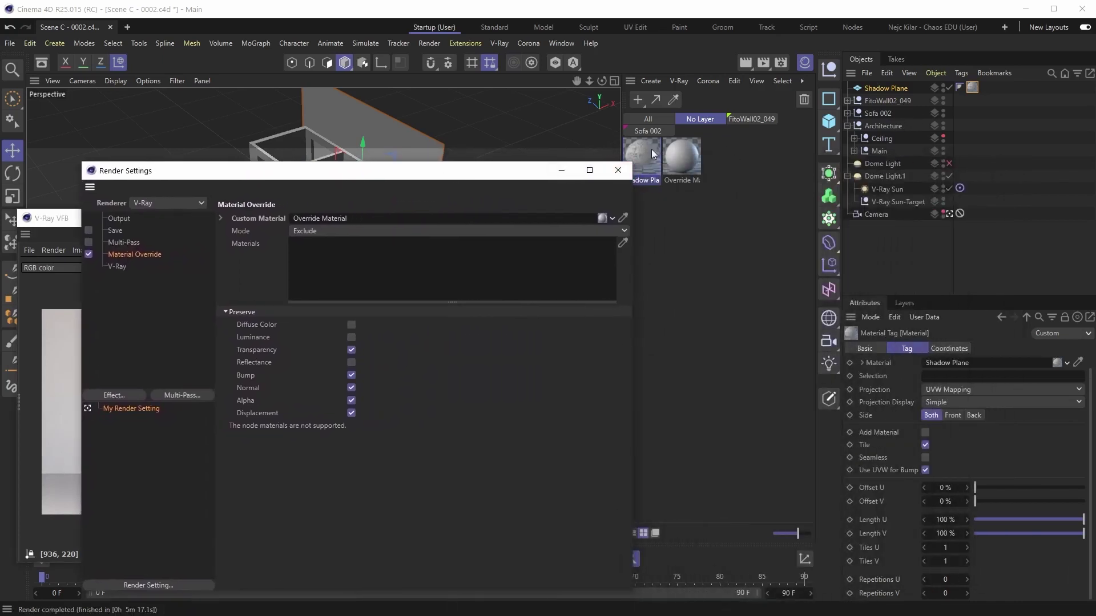
drag(645, 153, 434, 254)
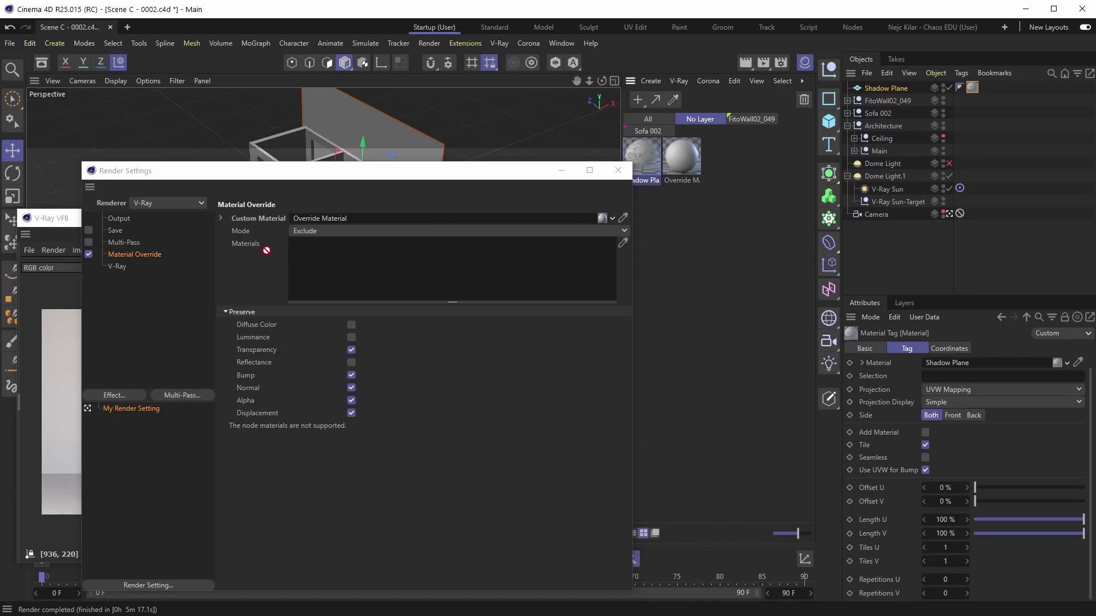
drag(324, 247, 330, 247)
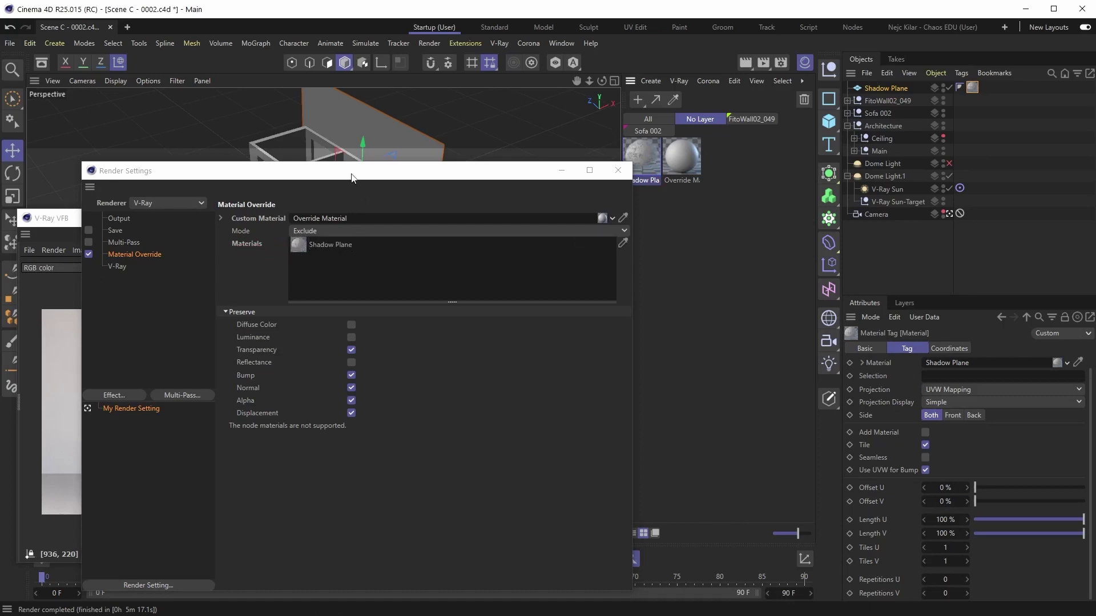
Restart the interactive render with the updated override and close the render settings
drag(352, 179, 670, 162)
click(342, 239)
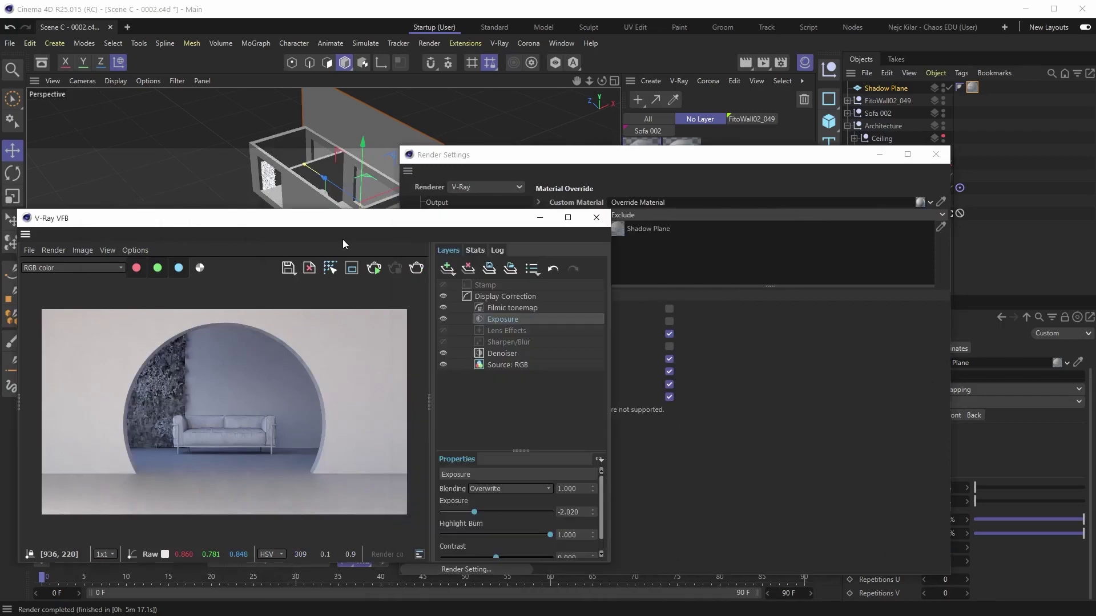
click(639, 168)
key(shift+r)
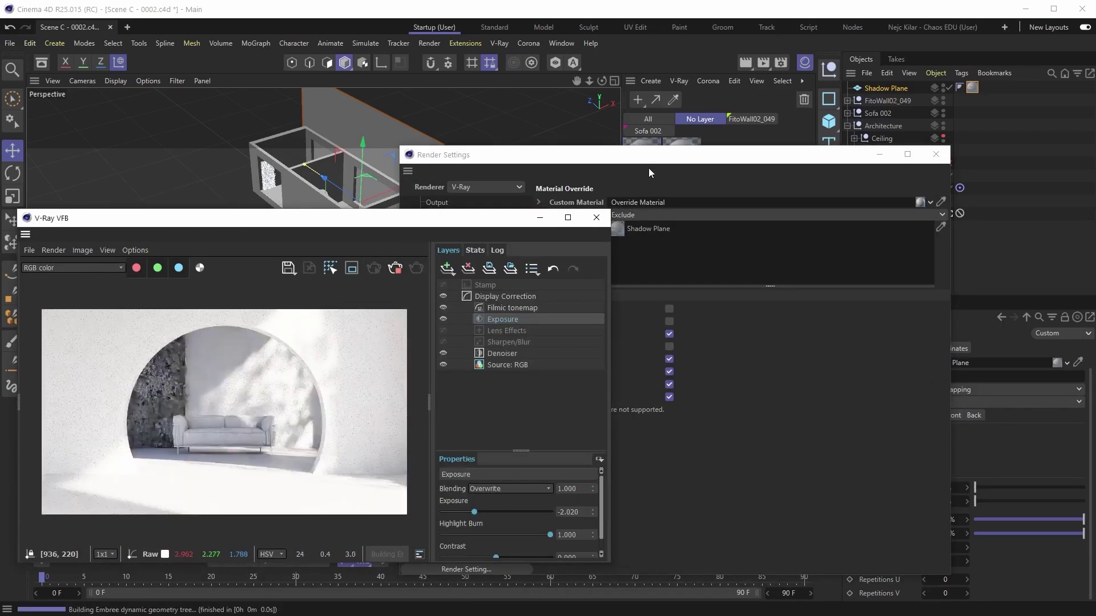
click(648, 168)
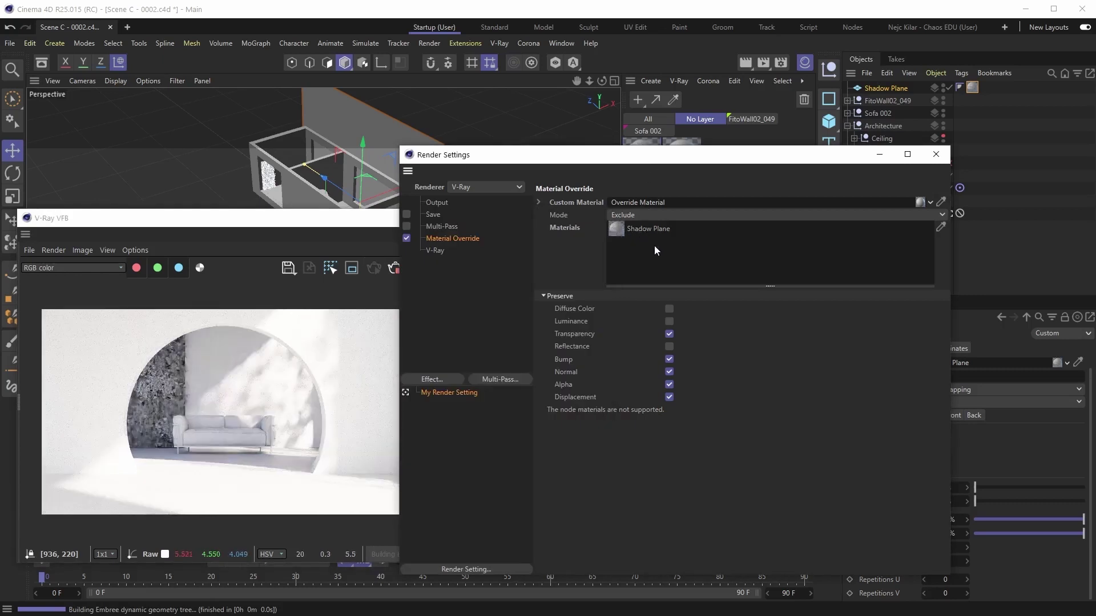
click(936, 154)
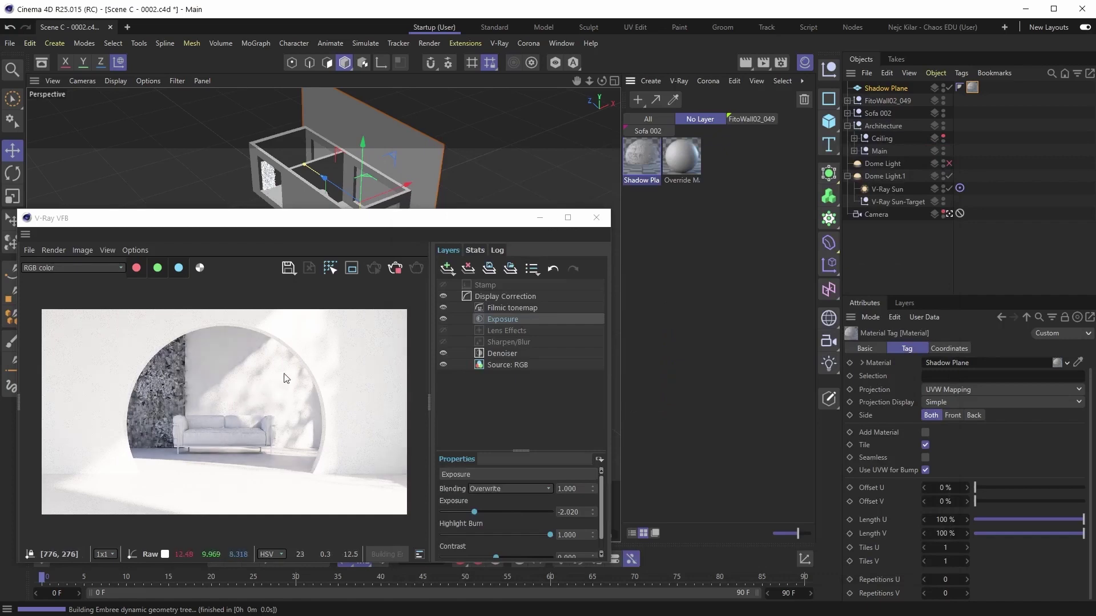
Examine the foliage shadows around the sofa in the render and the shadow plane's placement beside the room from several angles
scroll(262, 387, up, 1)
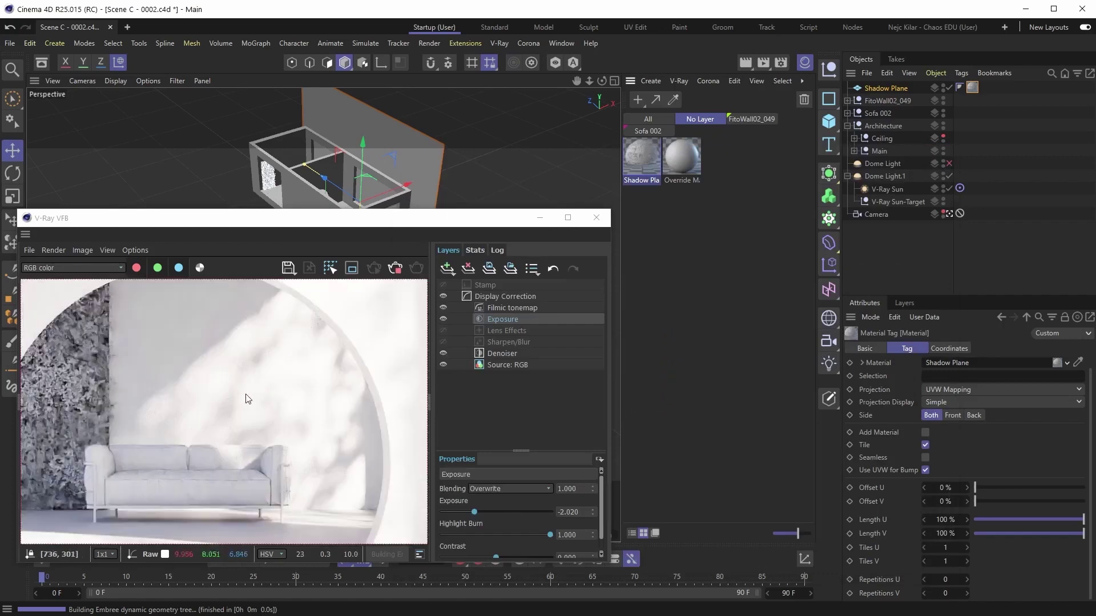
scroll(270, 418, down, 1)
alt+drag(433, 184, 366, 173)
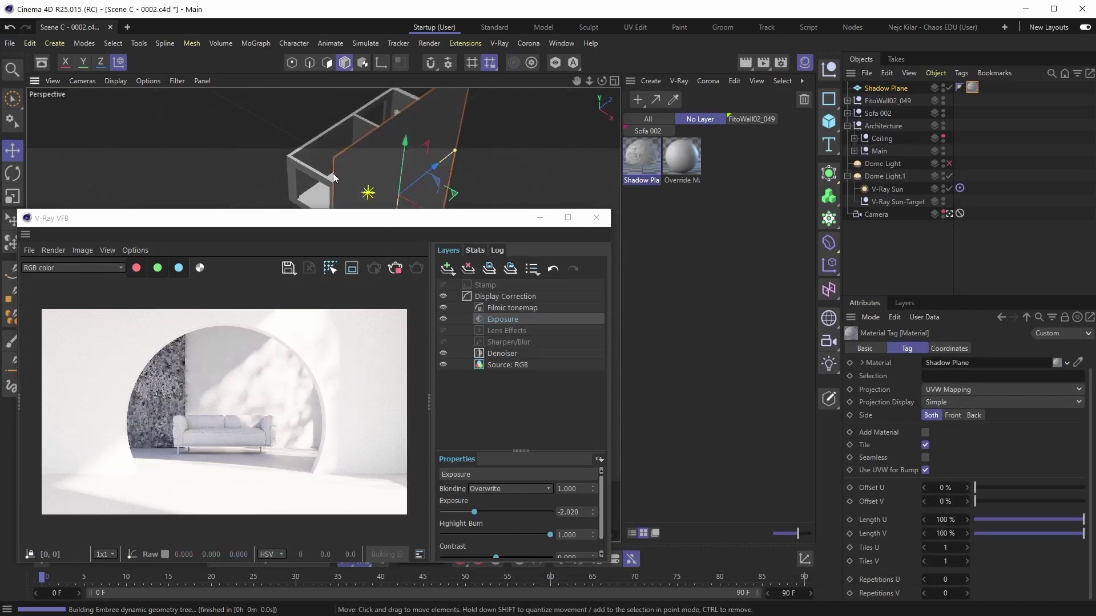
alt+middle_drag(383, 173, 379, 132)
alt+drag(378, 131, 320, 142)
alt+drag(416, 130, 457, 183)
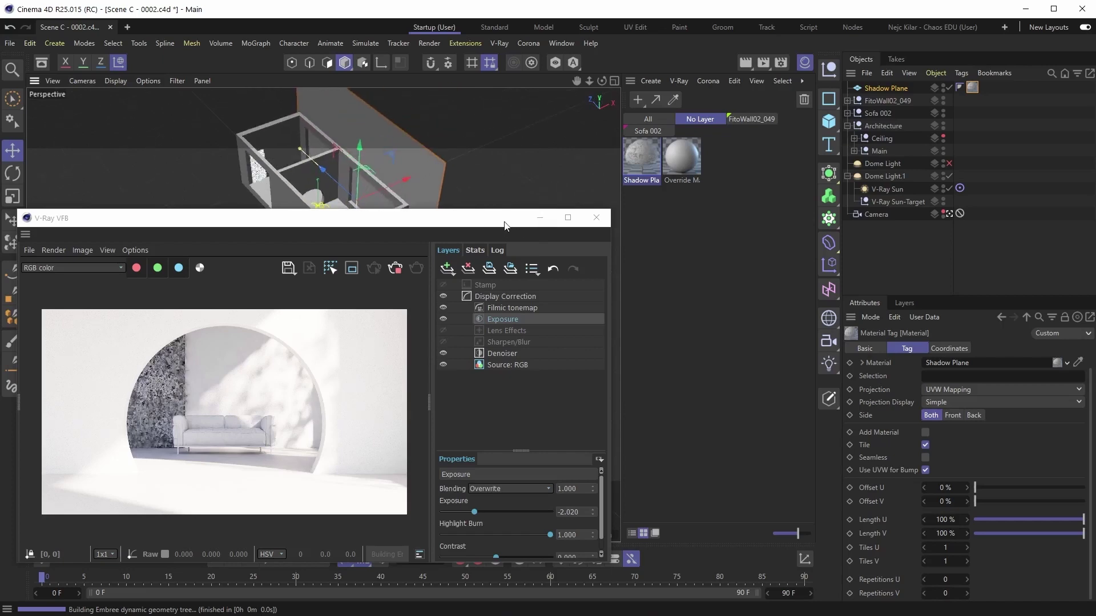
drag(504, 224, 463, 439)
alt+drag(392, 191, 423, 259)
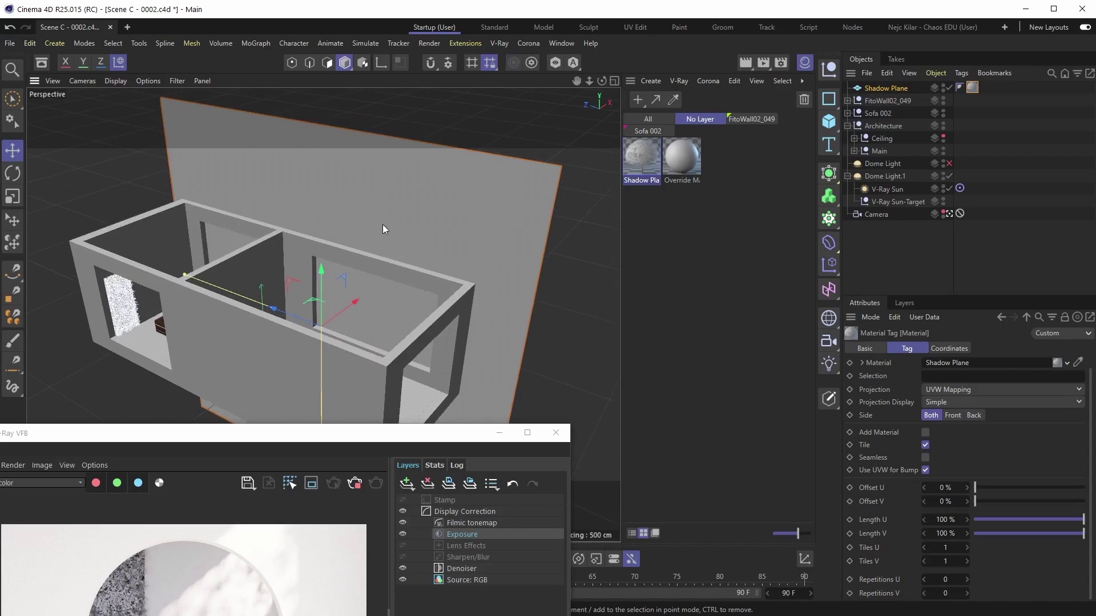
alt+drag(382, 224, 362, 227)
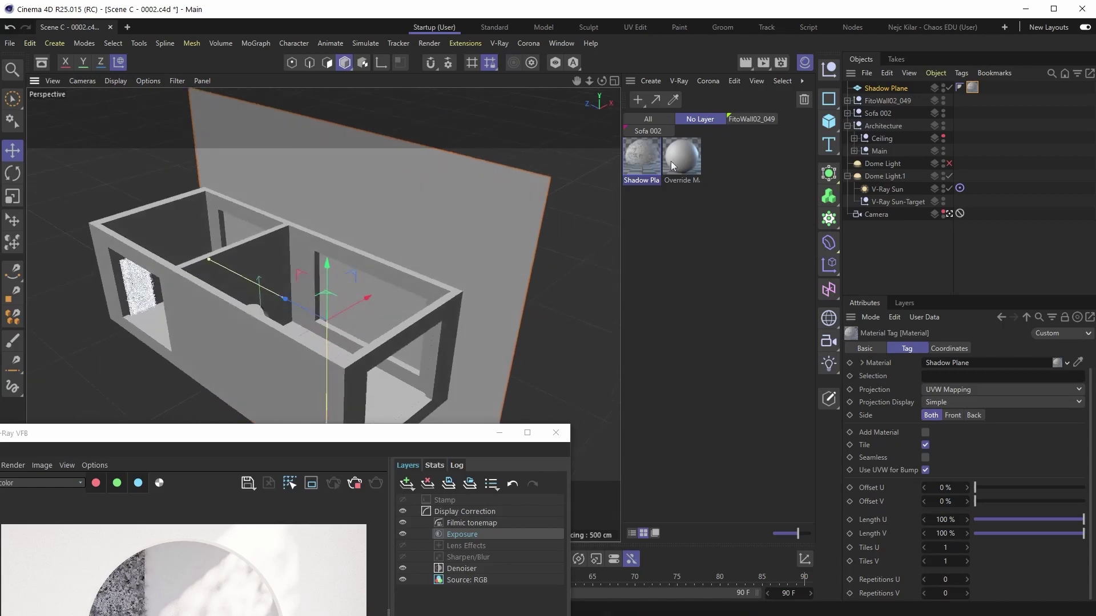
Copy the tree VRayBitmap from the Shadow Plane material's opacity into its diffuse texture
click(646, 156)
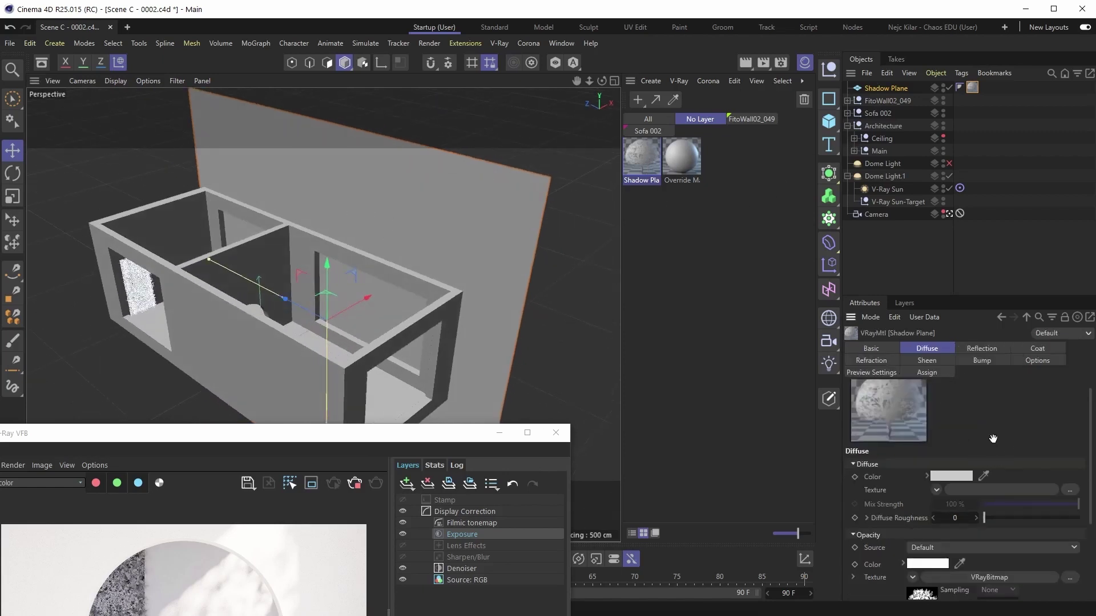
scroll(993, 439, down, 1)
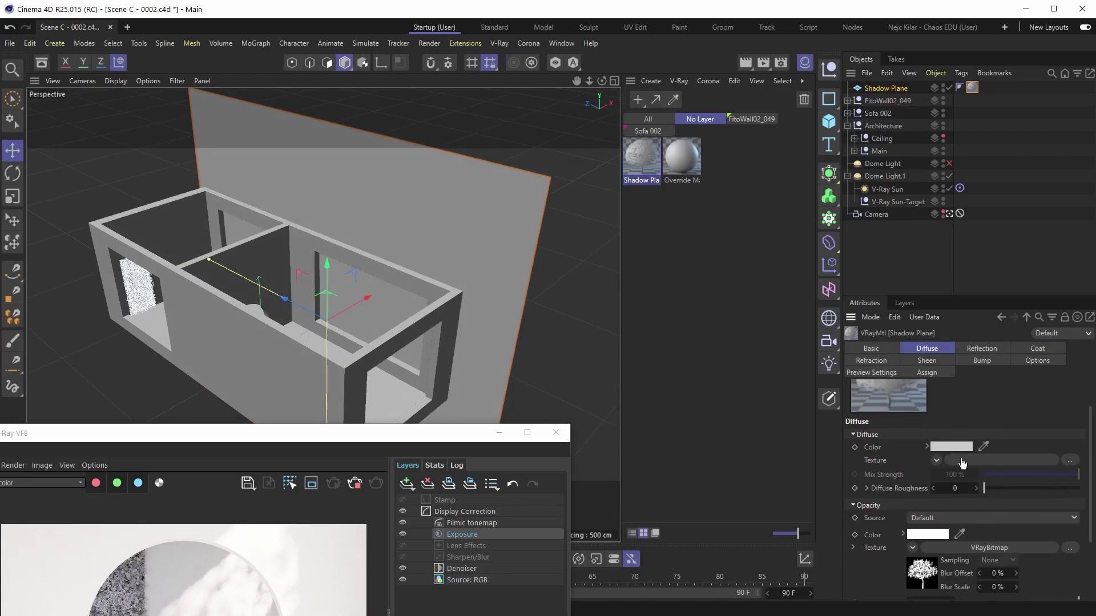
drag(962, 462, 961, 458)
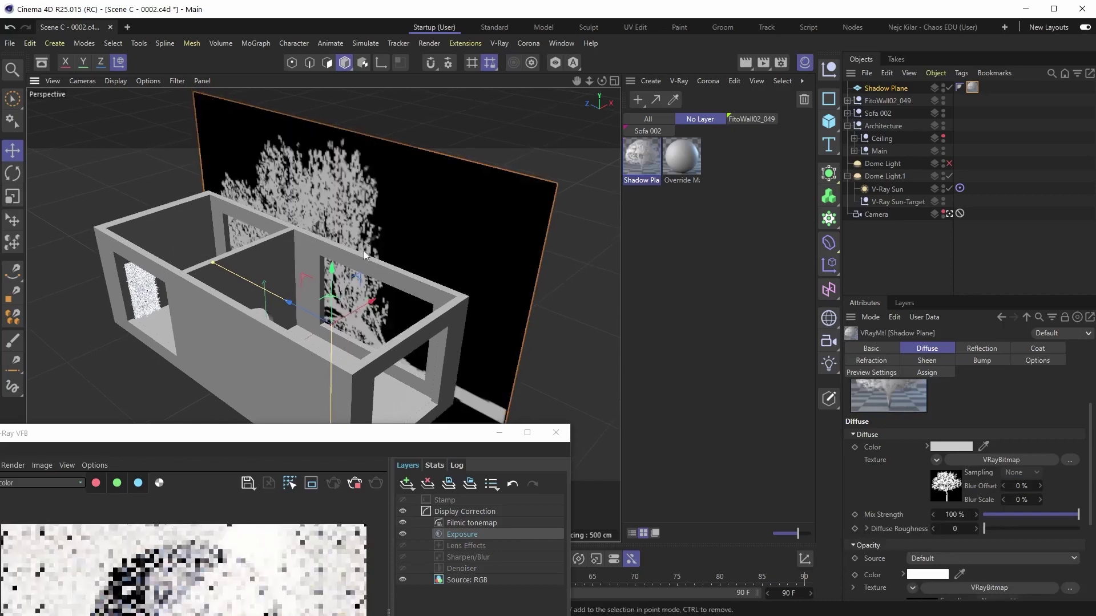
Move the shadow plane about 325 cm to shift the tree relative to the windows
alt+drag(343, 239, 349, 334)
key(r)
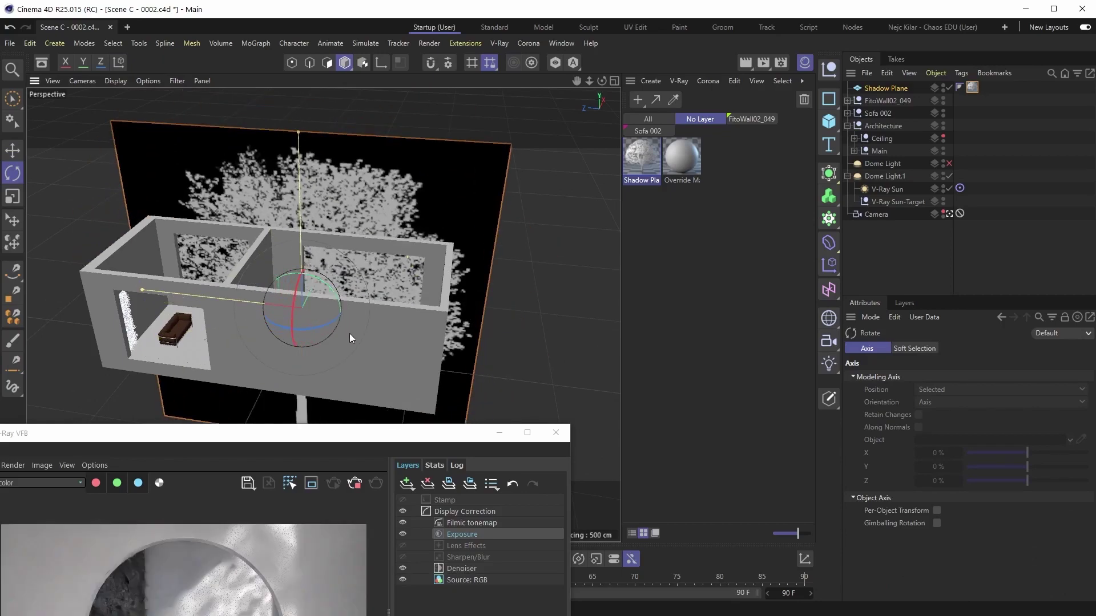
key(e)
alt+middle_drag(285, 280, 344, 272)
drag(318, 268, 390, 247)
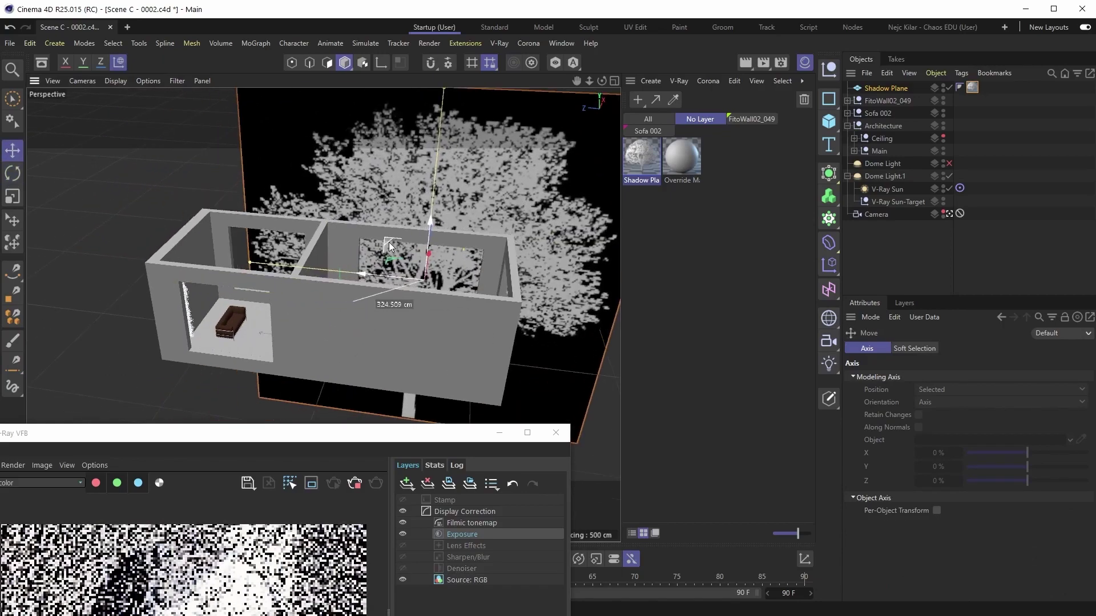
Move the shadow plane inward along X against the window wall and check the shadows in the render
drag(373, 438, 20, 216)
alt+drag(331, 254, 221, 274)
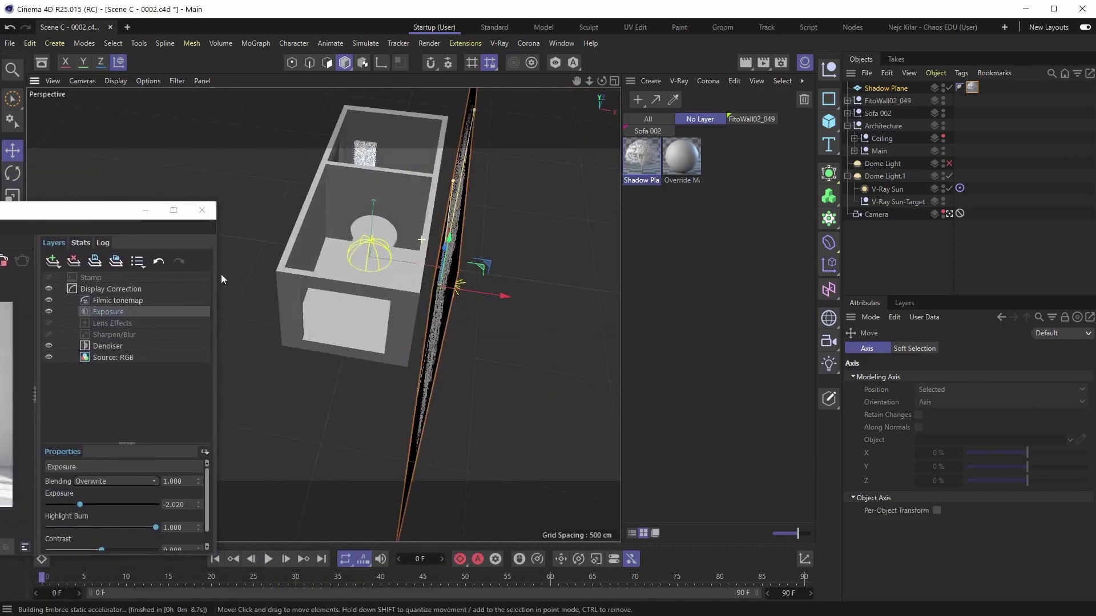
drag(504, 295, 484, 293)
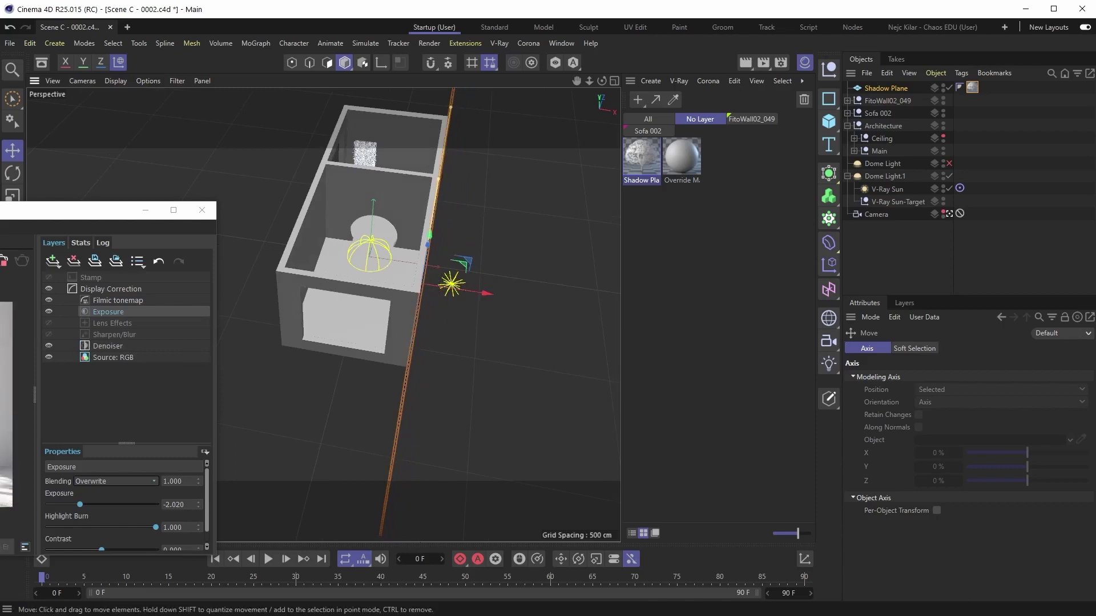
drag(74, 211, 500, 172)
drag(327, 178, 324, 189)
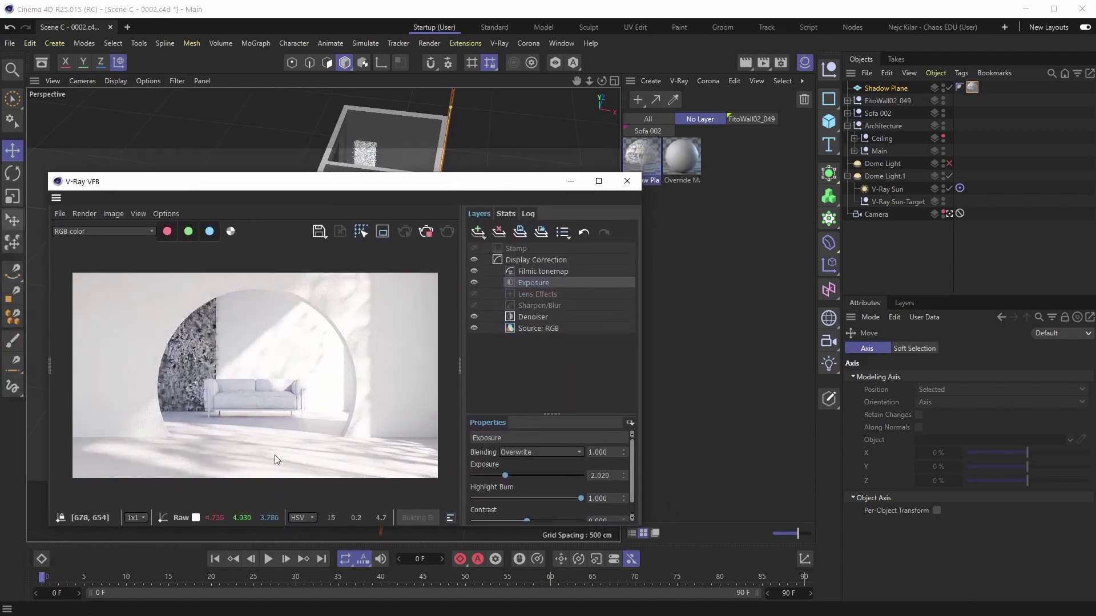
Move the shadow plane slightly outward along X, away from the window wall, with the render kept in view
drag(410, 184, 836, 168)
alt+middle_drag(397, 262, 314, 265)
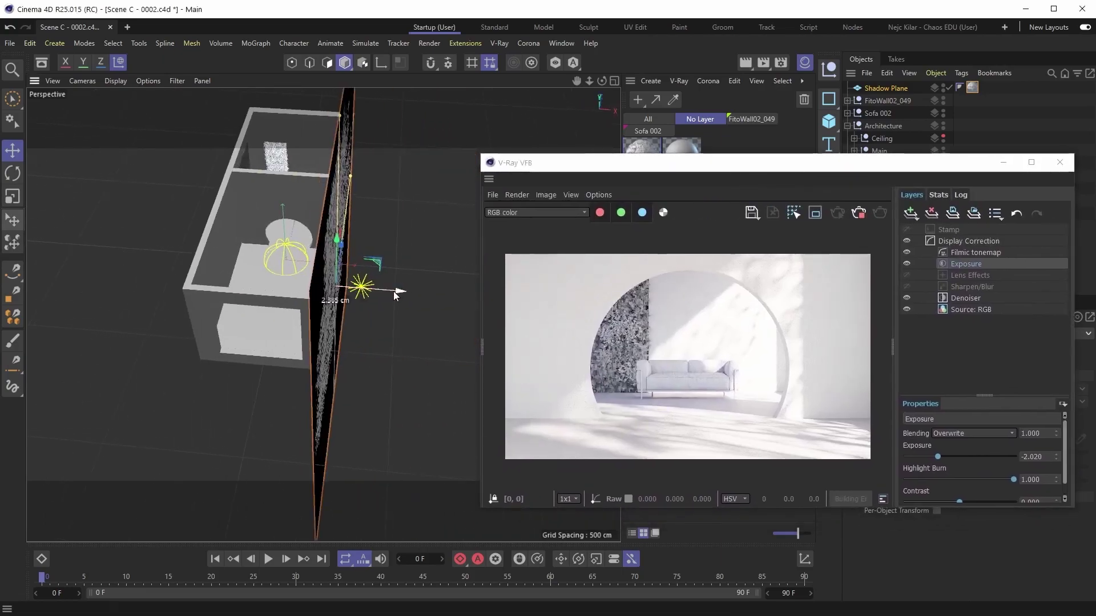
drag(393, 293, 411, 296)
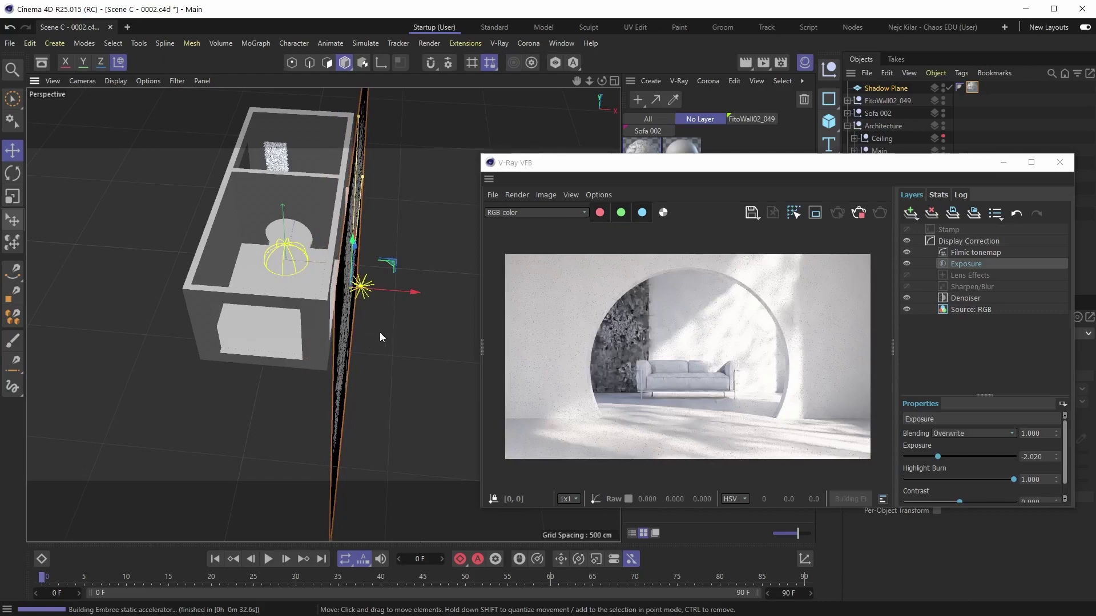
Slide the shadow plane along Z, parallel to the window wall and away from the sofa end of the building
alt+drag(378, 281, 217, 258)
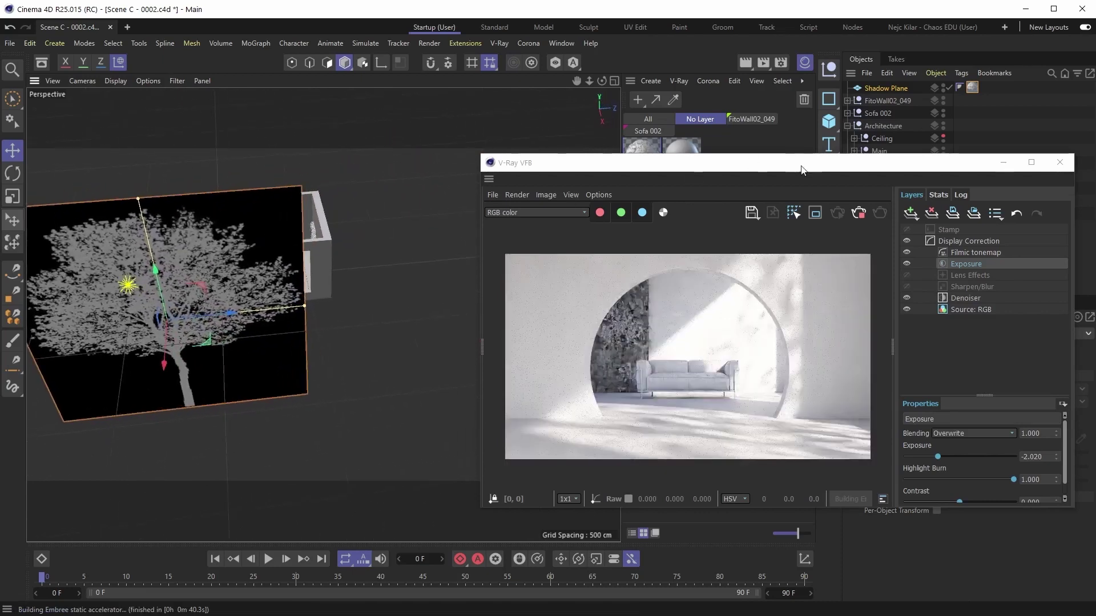
drag(799, 163, 651, 287)
drag(232, 313, 171, 319)
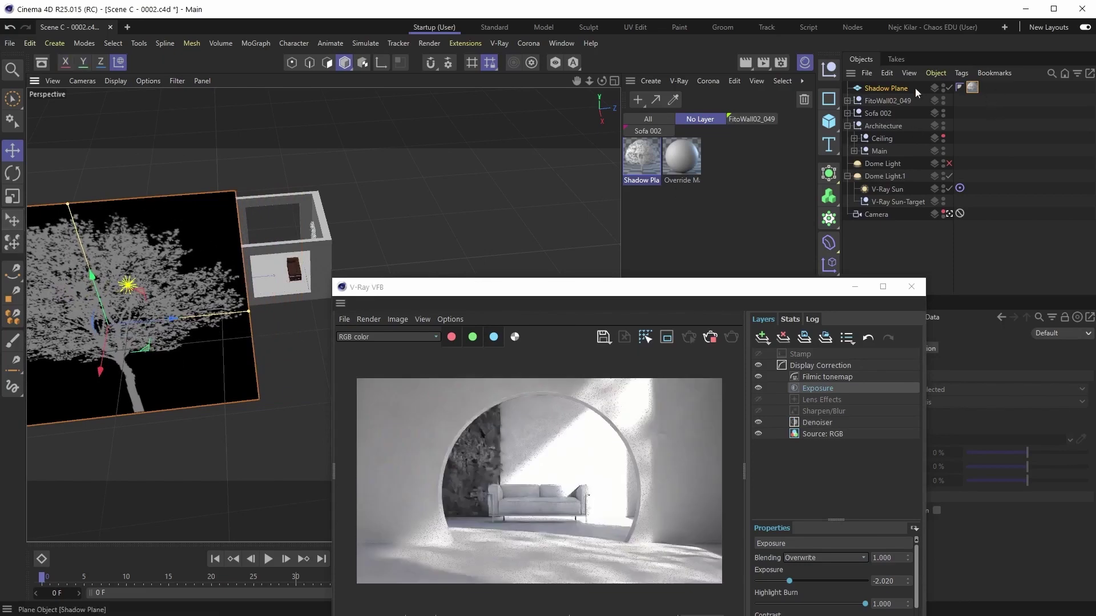
Duplicate the shadow plane and slide the copy along Z so the two trees stand side by side outside the wall
drag(916, 87, 891, 92)
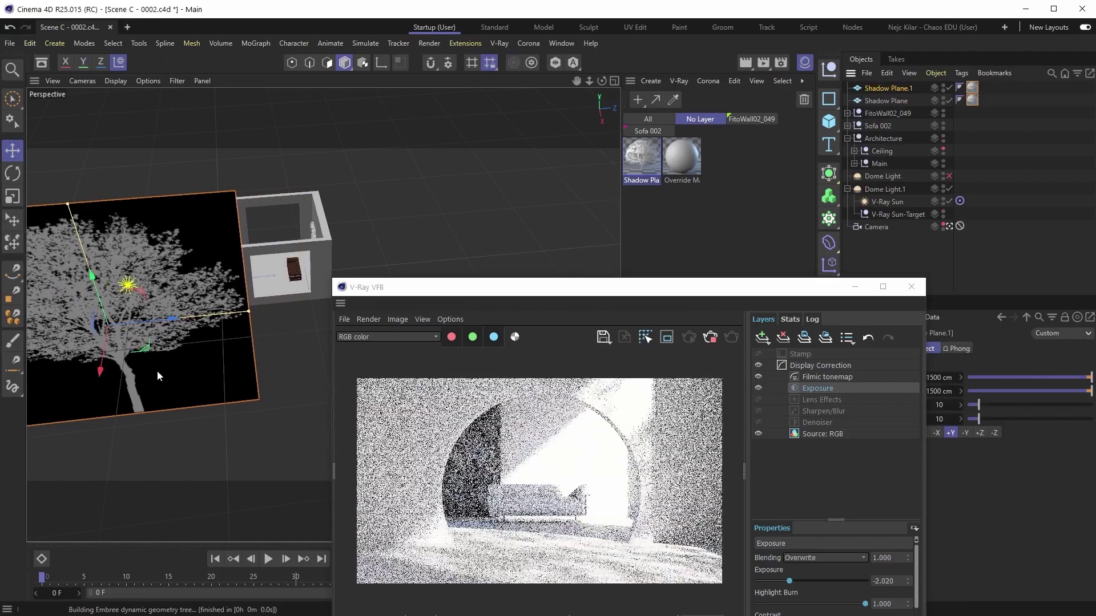
drag(168, 319, 396, 310)
alt+drag(230, 277, 327, 250)
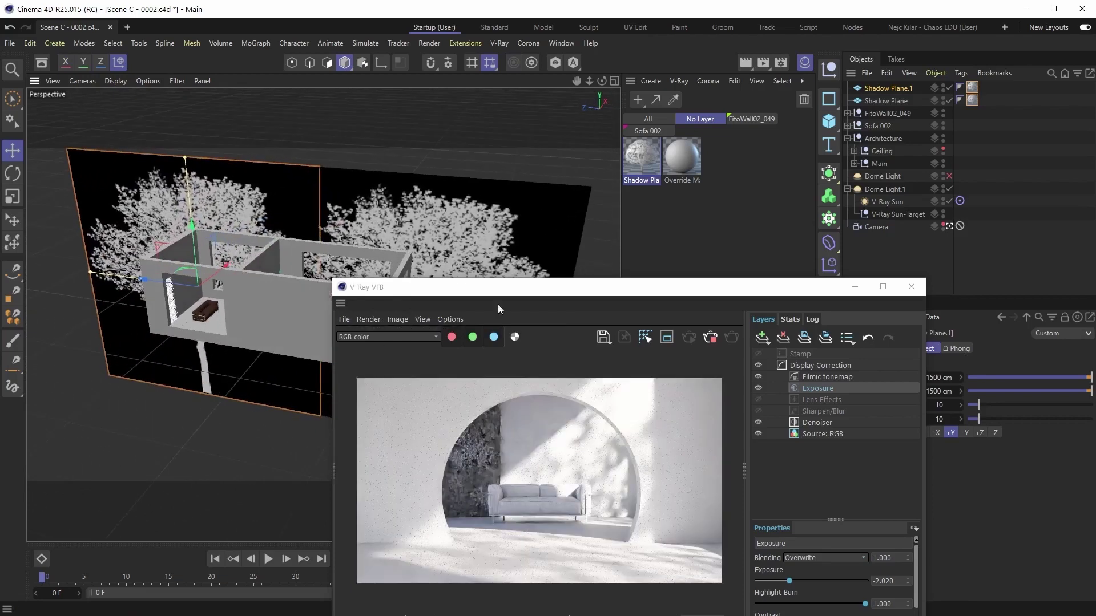
Enlarge the V-Ray frame buffer and lower the Exposure layer's exposure to -2.172
drag(519, 293, 298, 224)
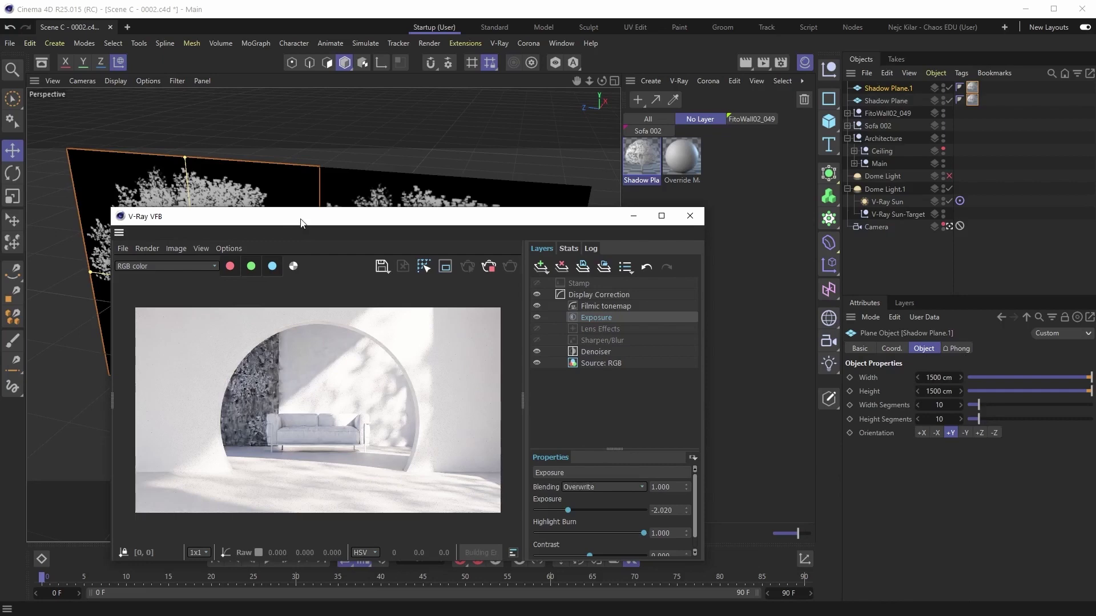
drag(300, 222, 228, 197)
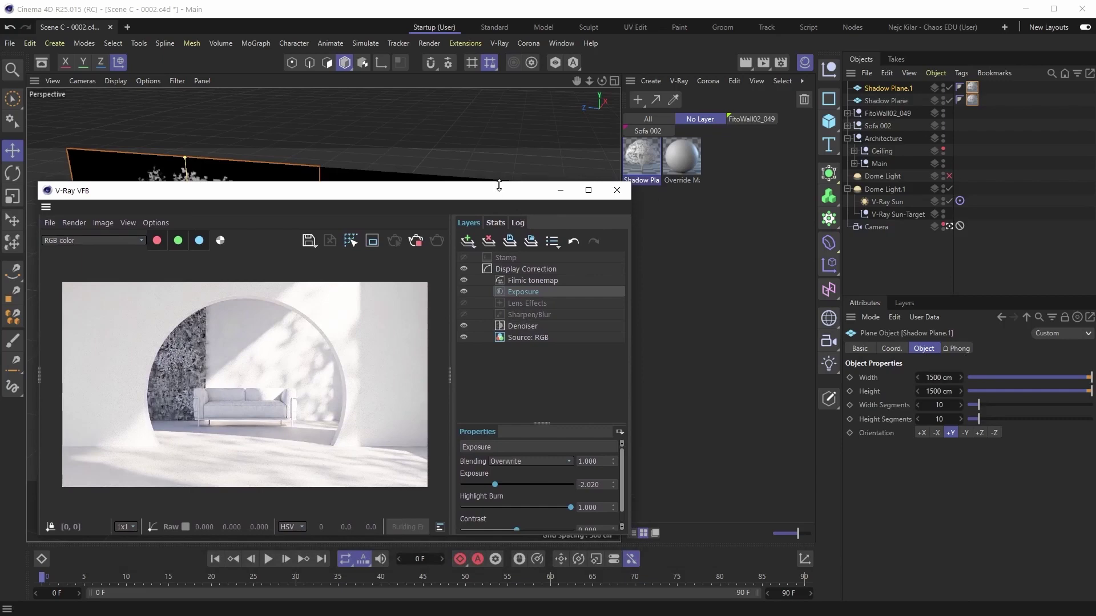
drag(498, 185, 501, 107)
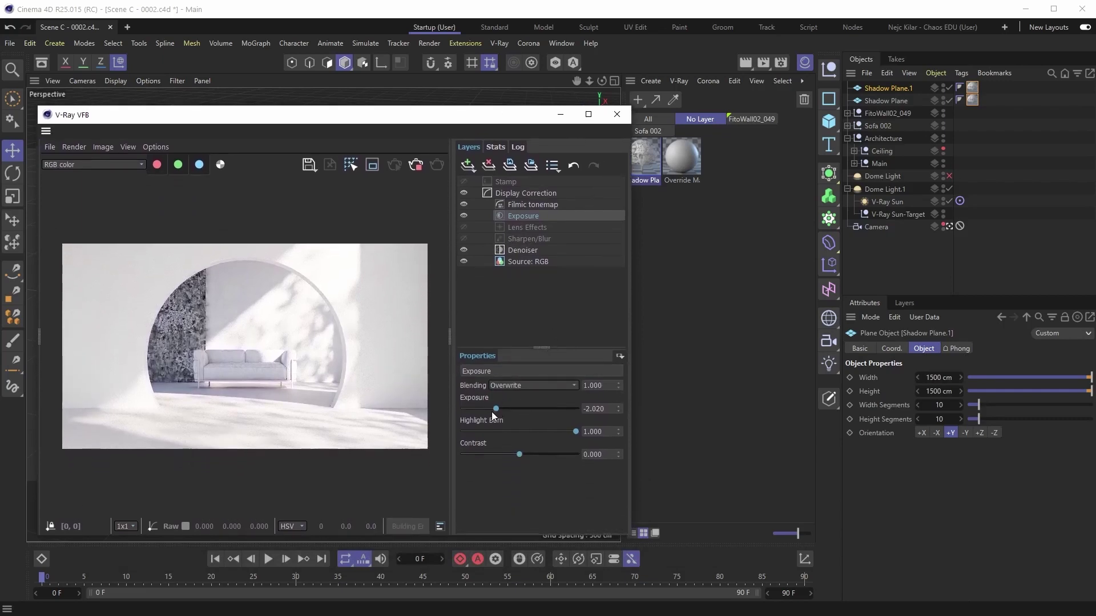
drag(495, 409, 494, 409)
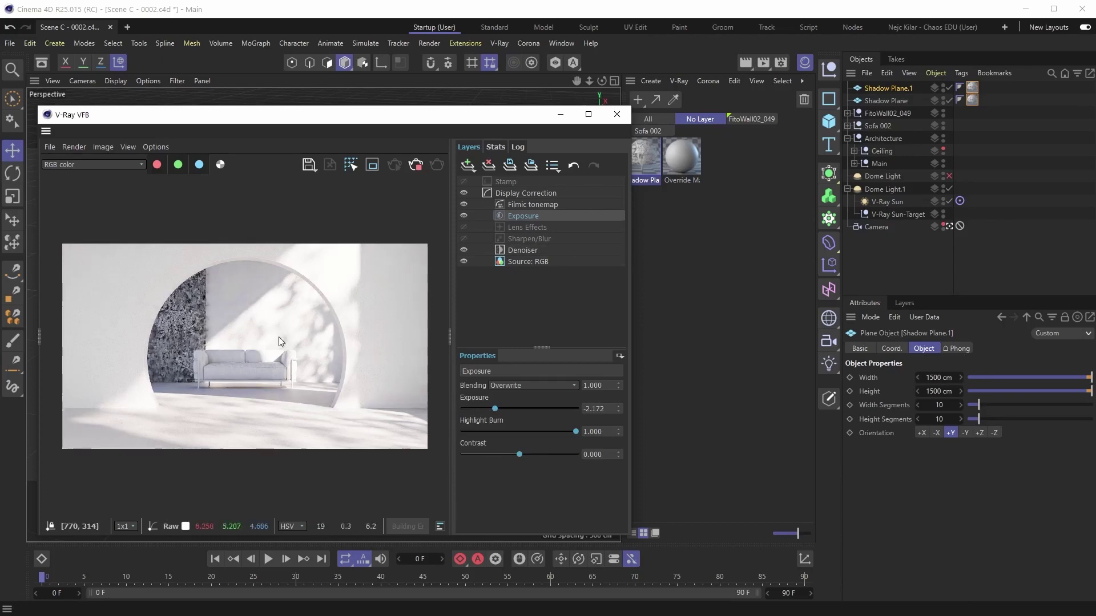
Widen the V-Ray frame buffer and inspect the foliage shadows on the wall and floor
scroll(289, 340, up, 2)
drag(630, 106, 977, 56)
scroll(415, 376, down, 2)
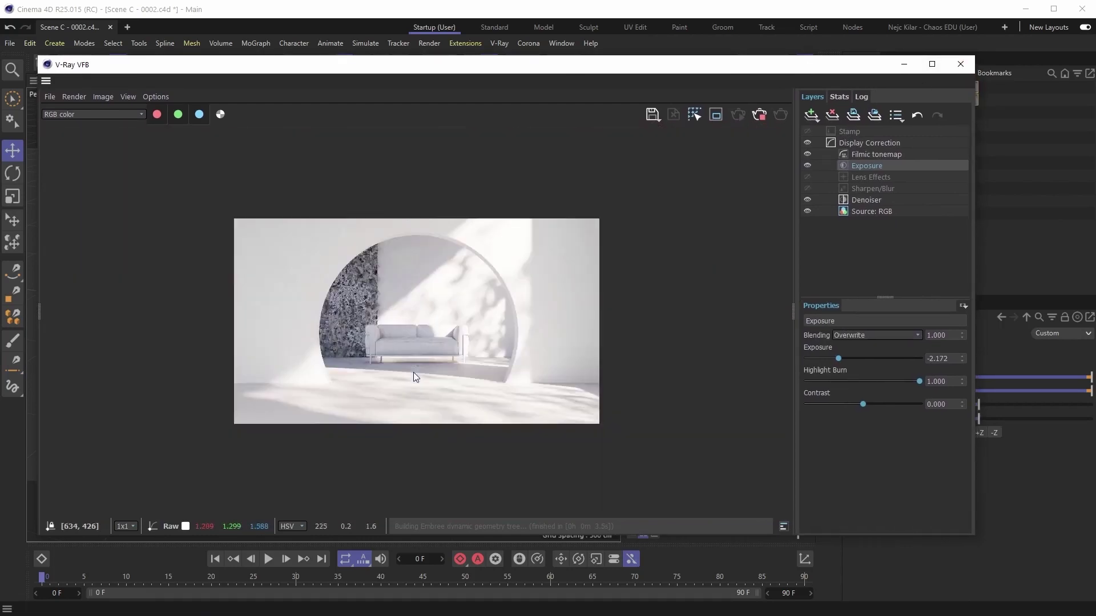